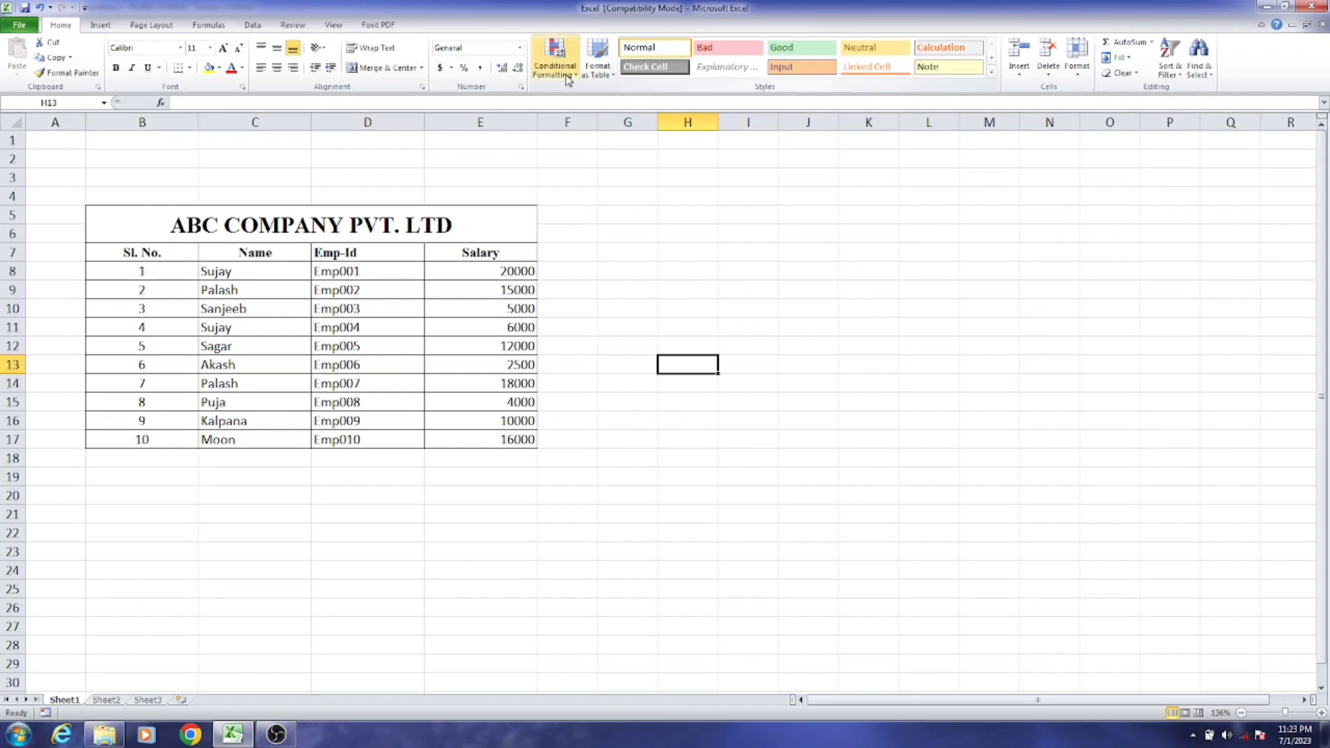
- Highlight the salaries in E8:E17 that are greater than 12000 with Light Red Fill with Dark Red Text
drag(485, 271, 504, 439)
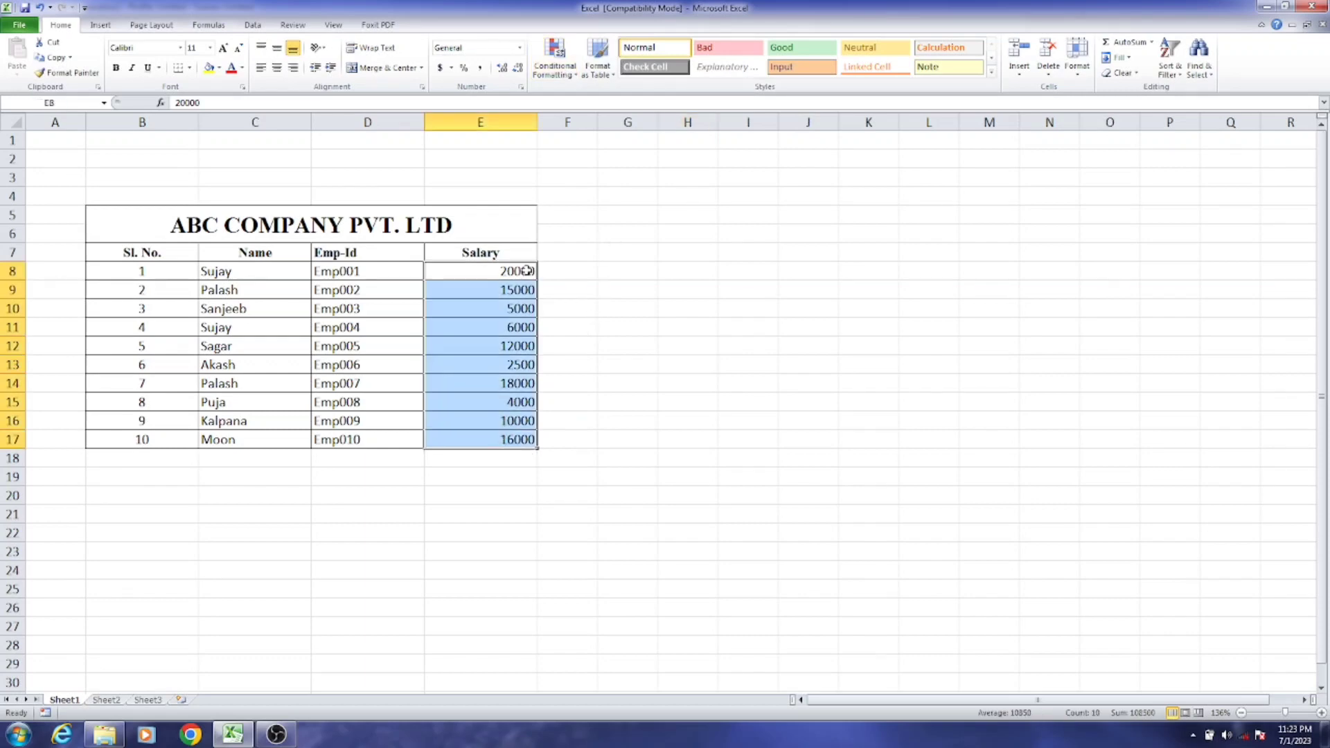
drag(519, 271, 517, 438)
click(564, 81)
mouse_move(575, 100)
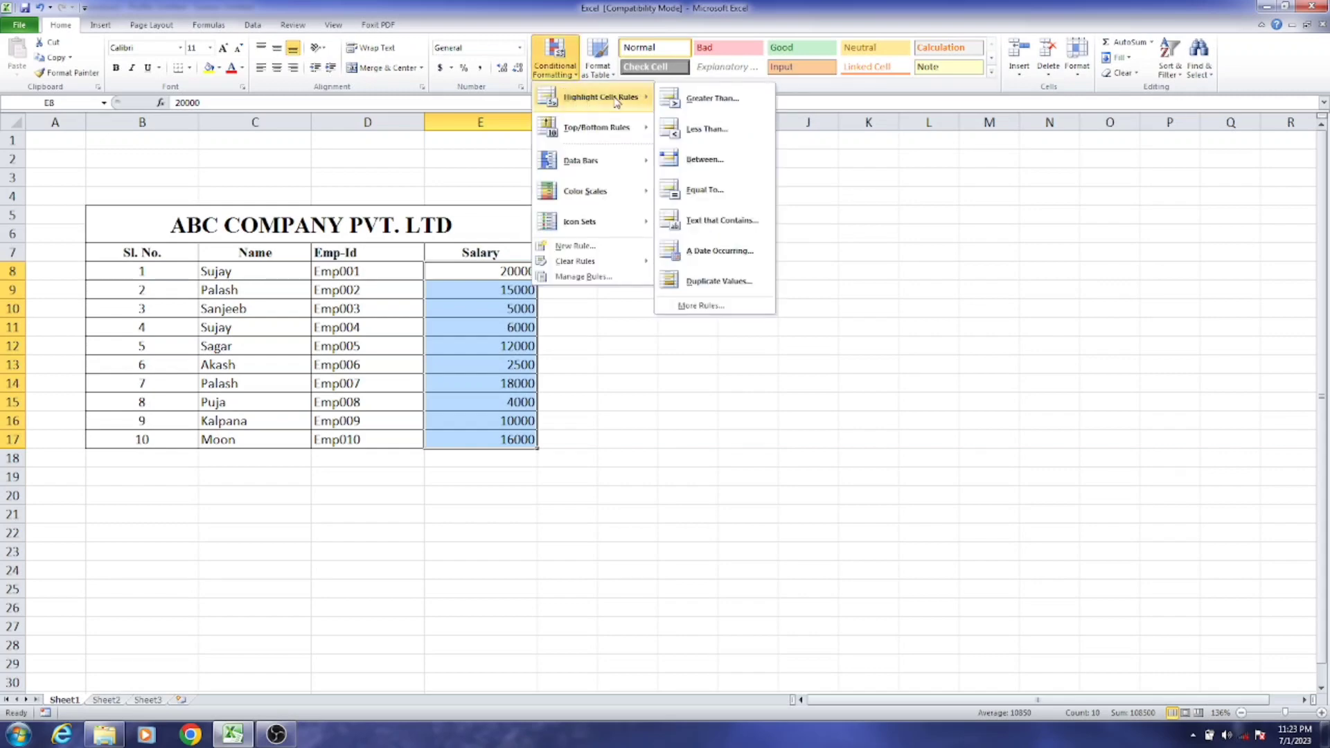
click(712, 98)
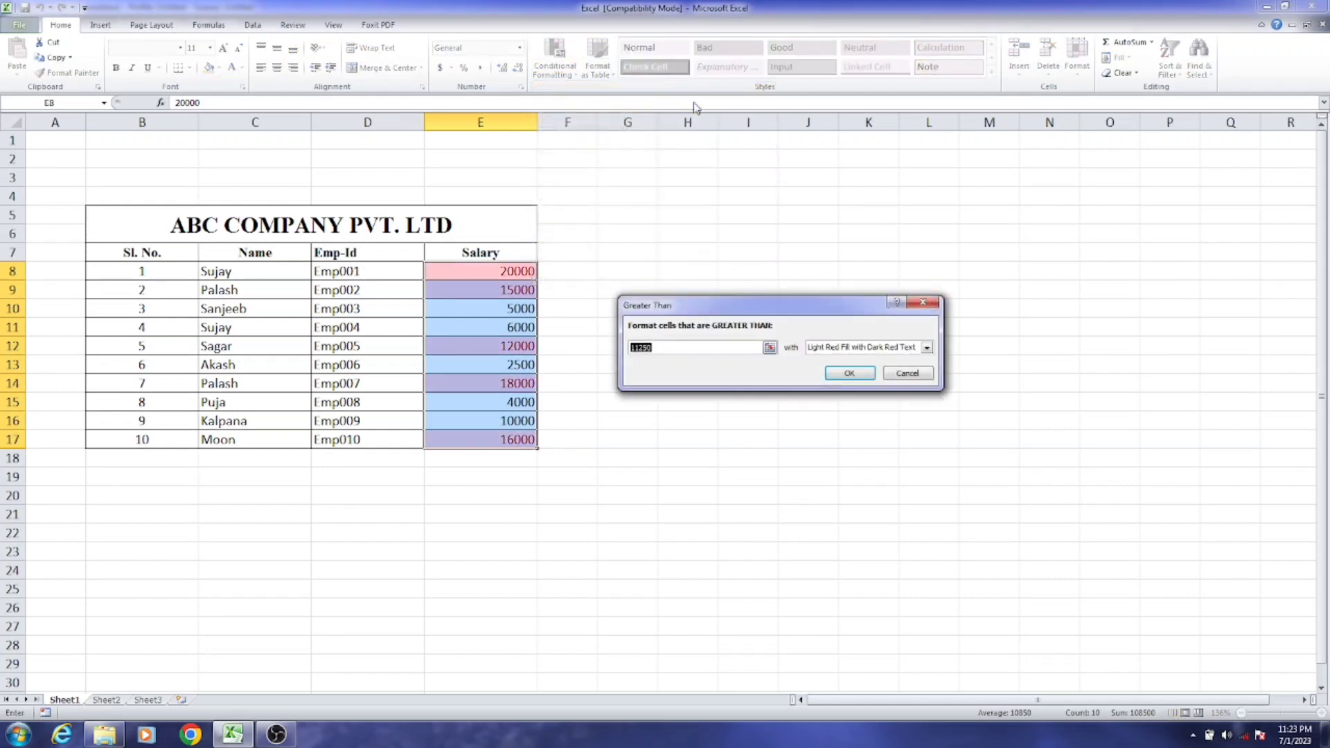
click(690, 347)
key(BackSpace)
key(BackSpace)
key(BackSpace)
key(BackSpace)
text(200)
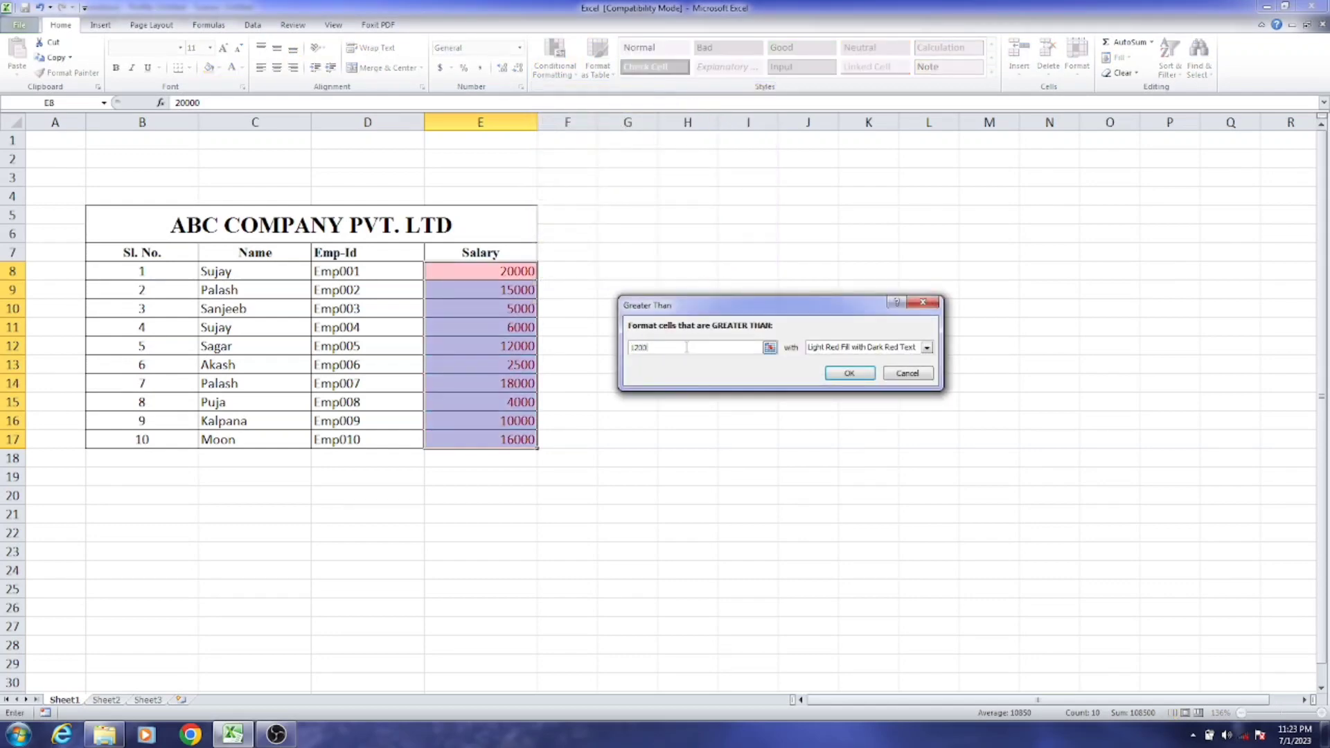
text(0)
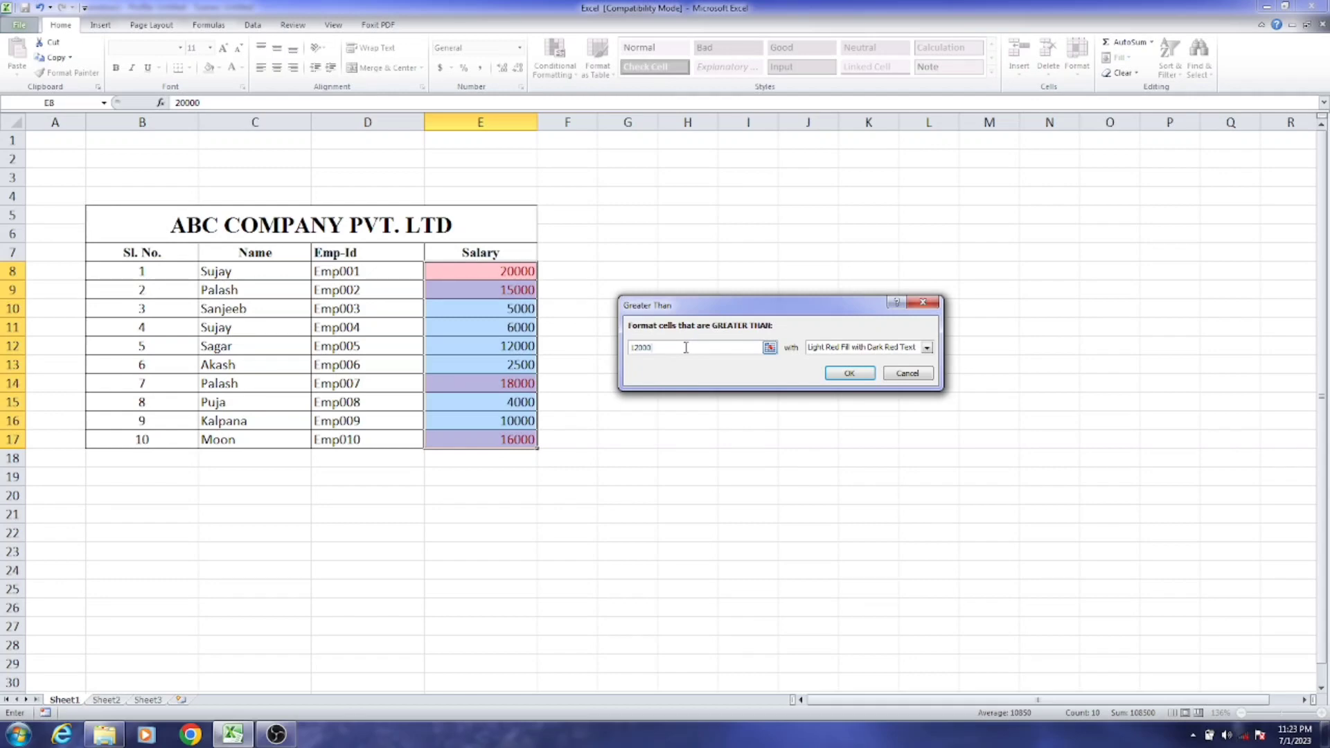
click(848, 374)
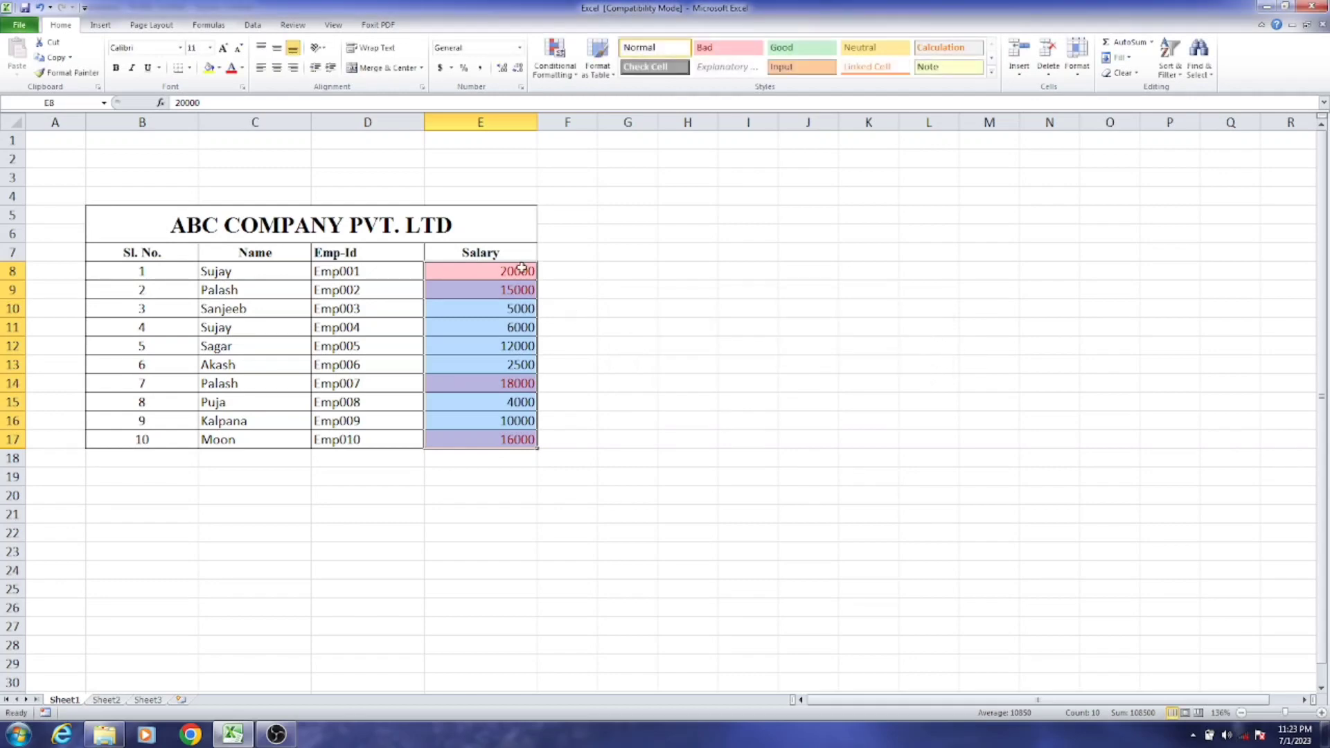
click(728, 382)
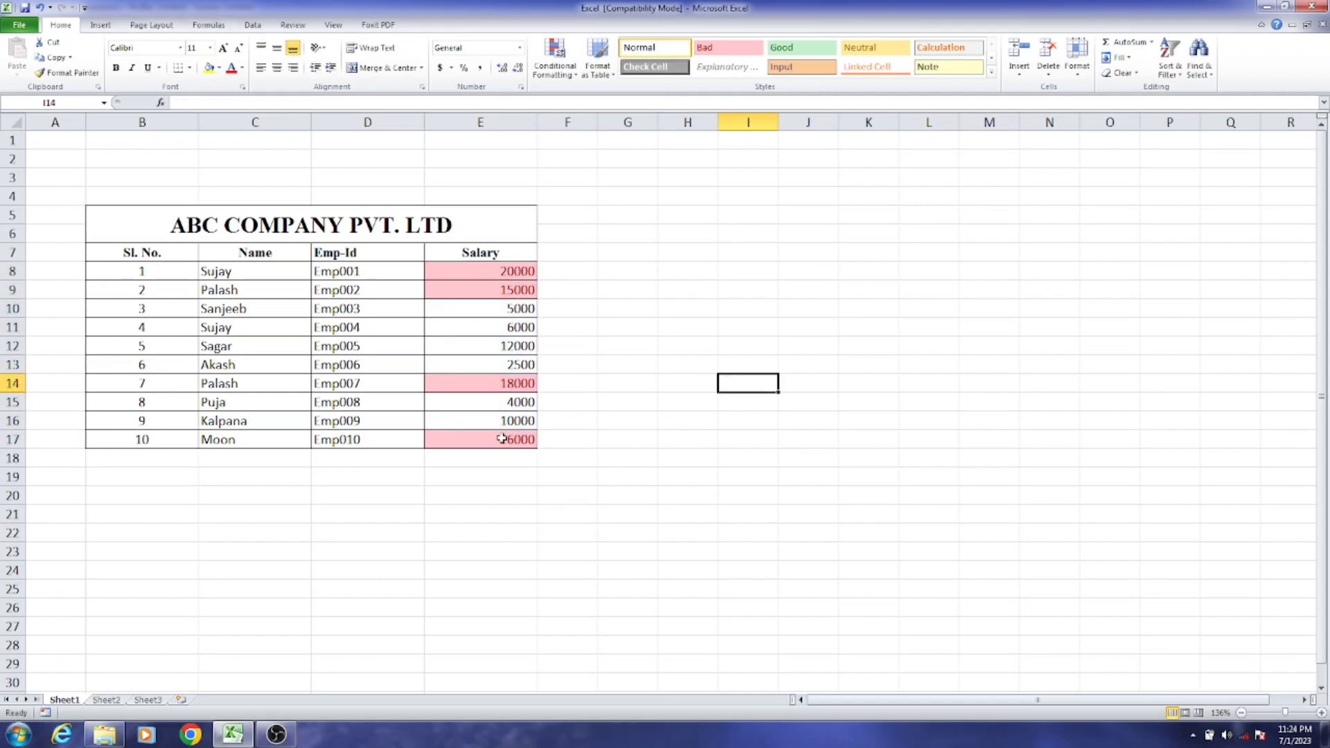
- Add a Greater Than 12000 highlight rule to the salaries in E8:E17 using Green Fill with Dark Green Text
drag(509, 274, 520, 440)
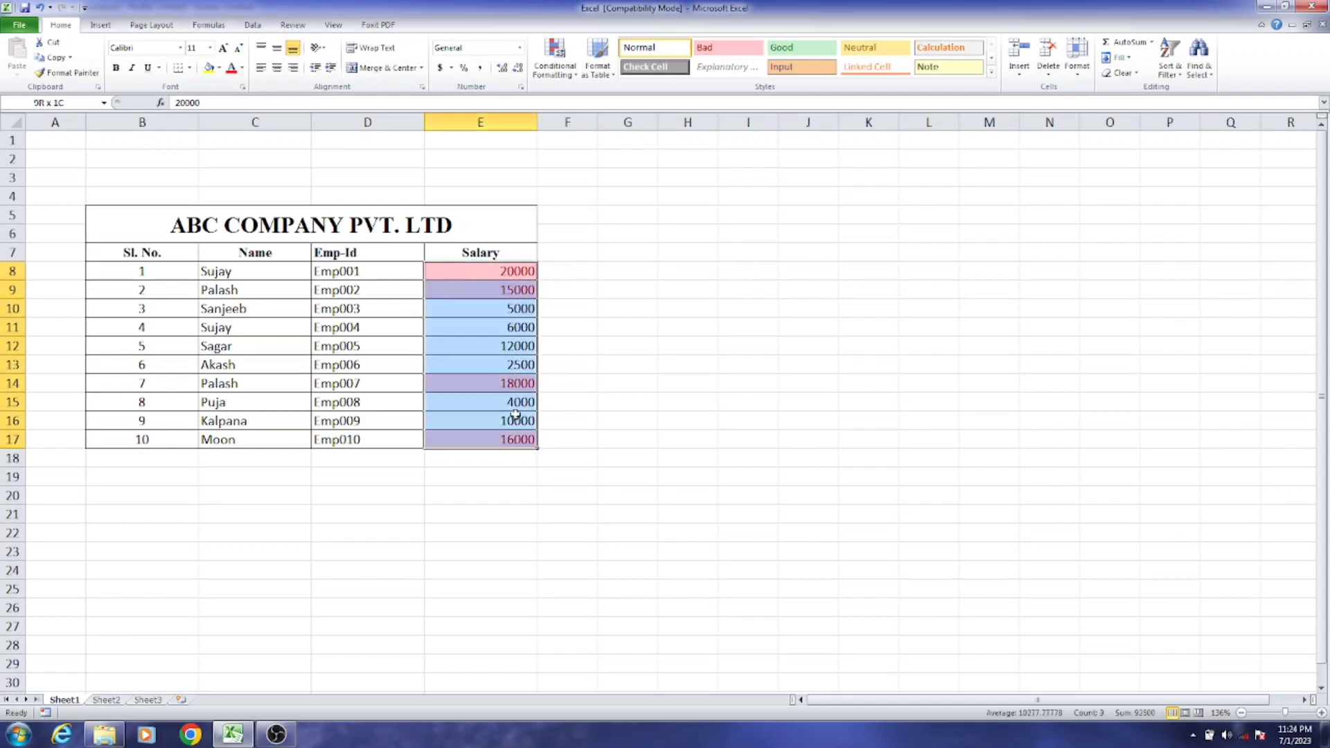
click(563, 64)
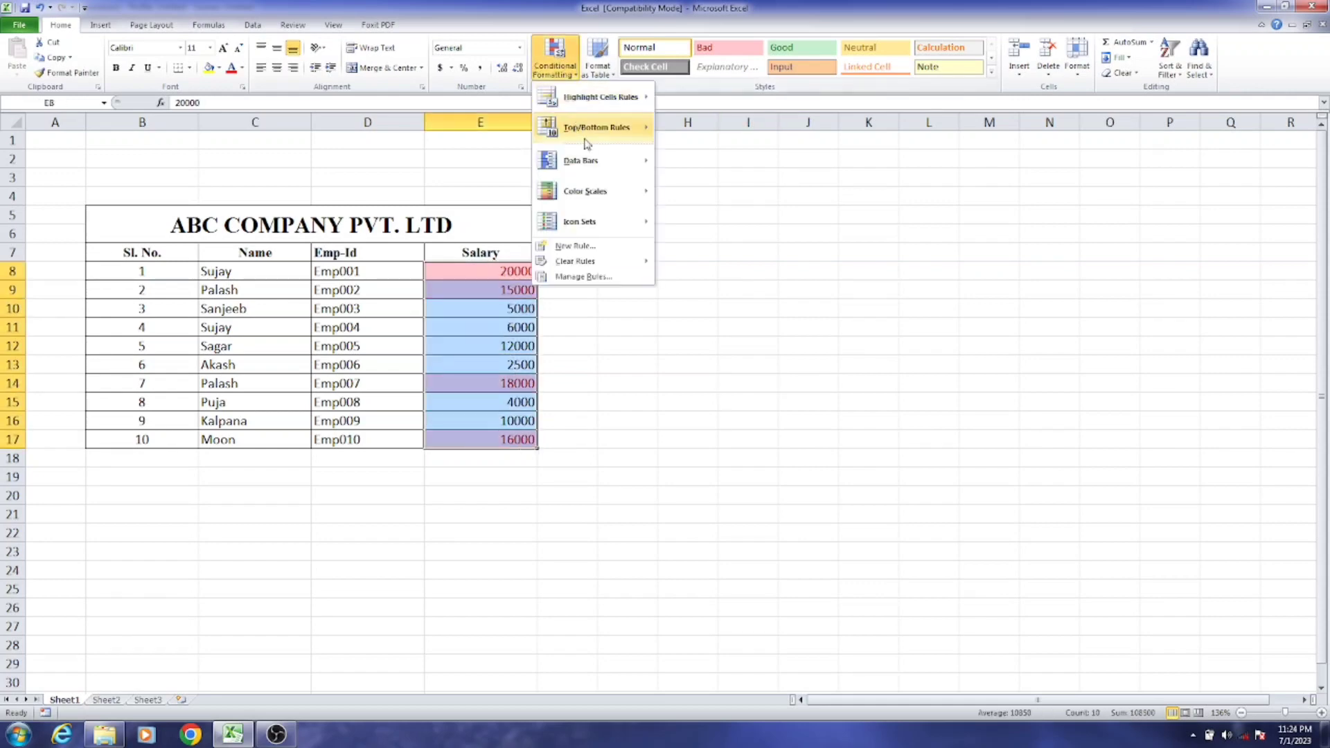
mouse_move(612, 111)
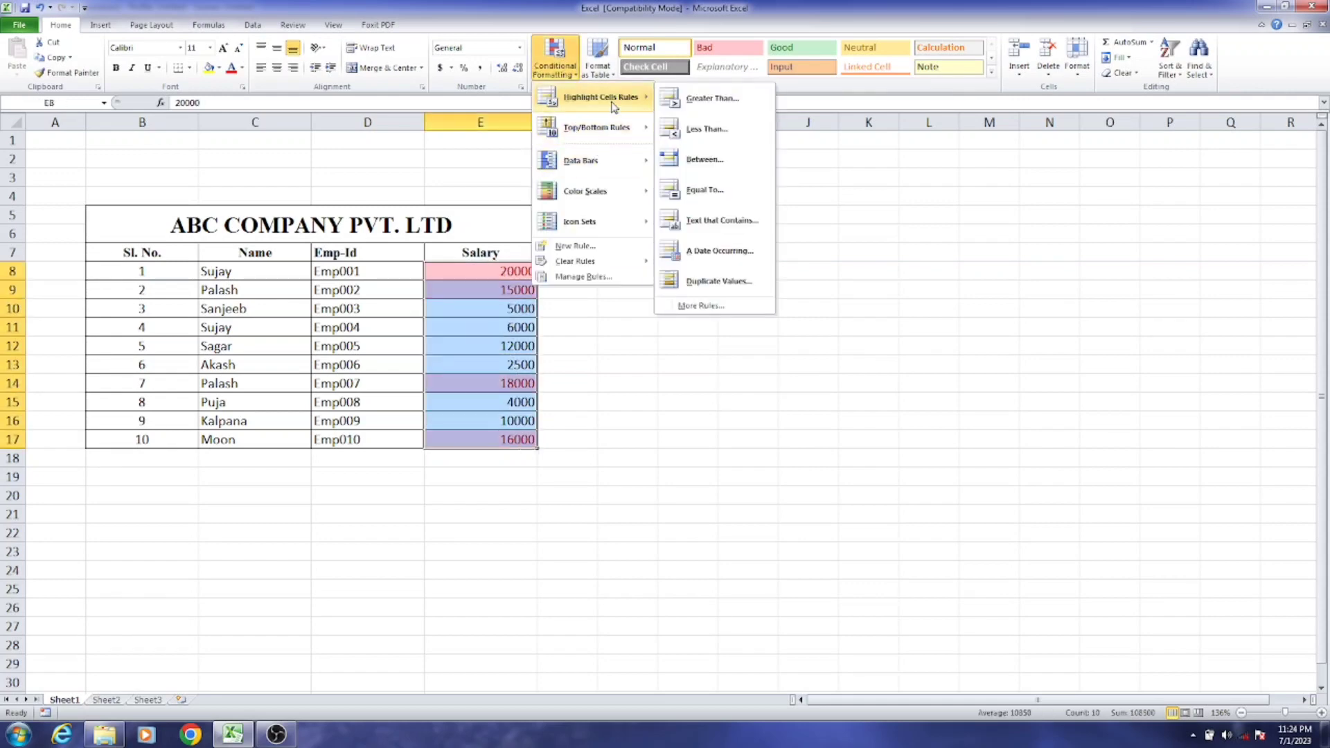
click(706, 99)
click(927, 347)
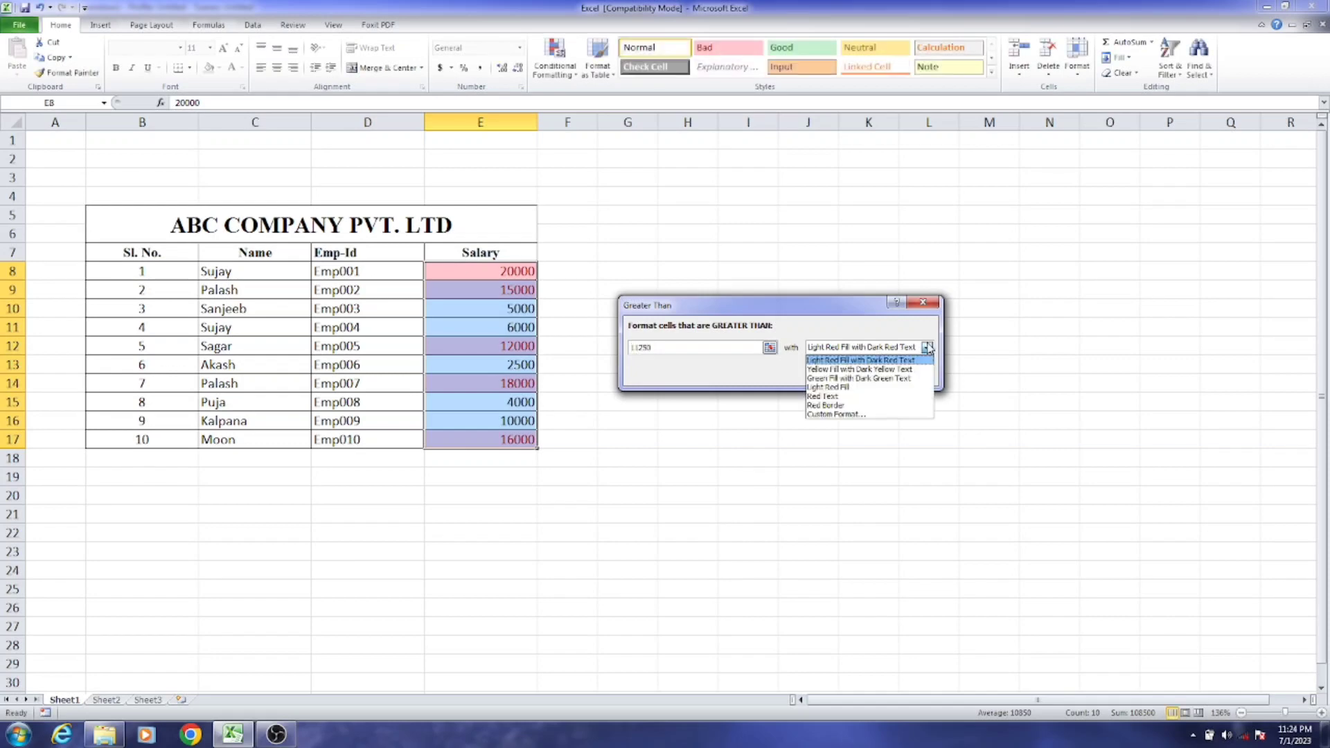
click(901, 369)
click(926, 348)
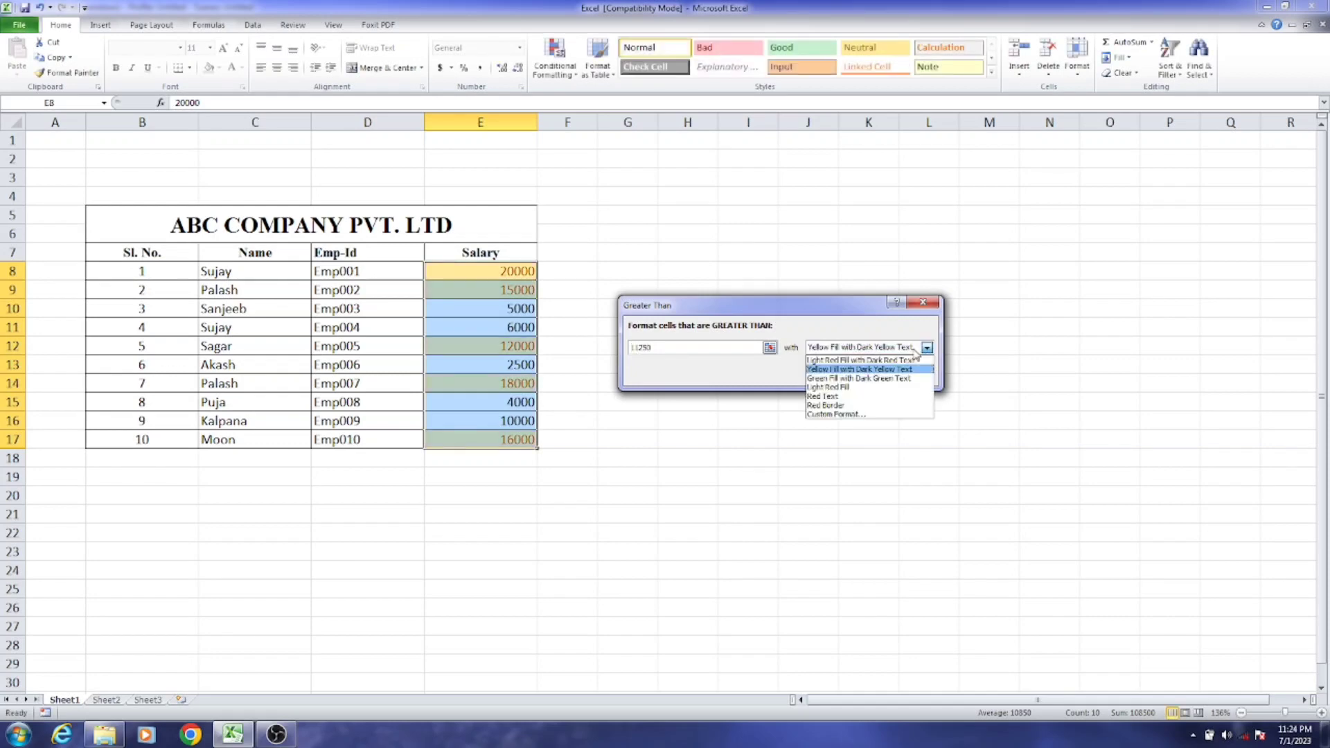
click(905, 372)
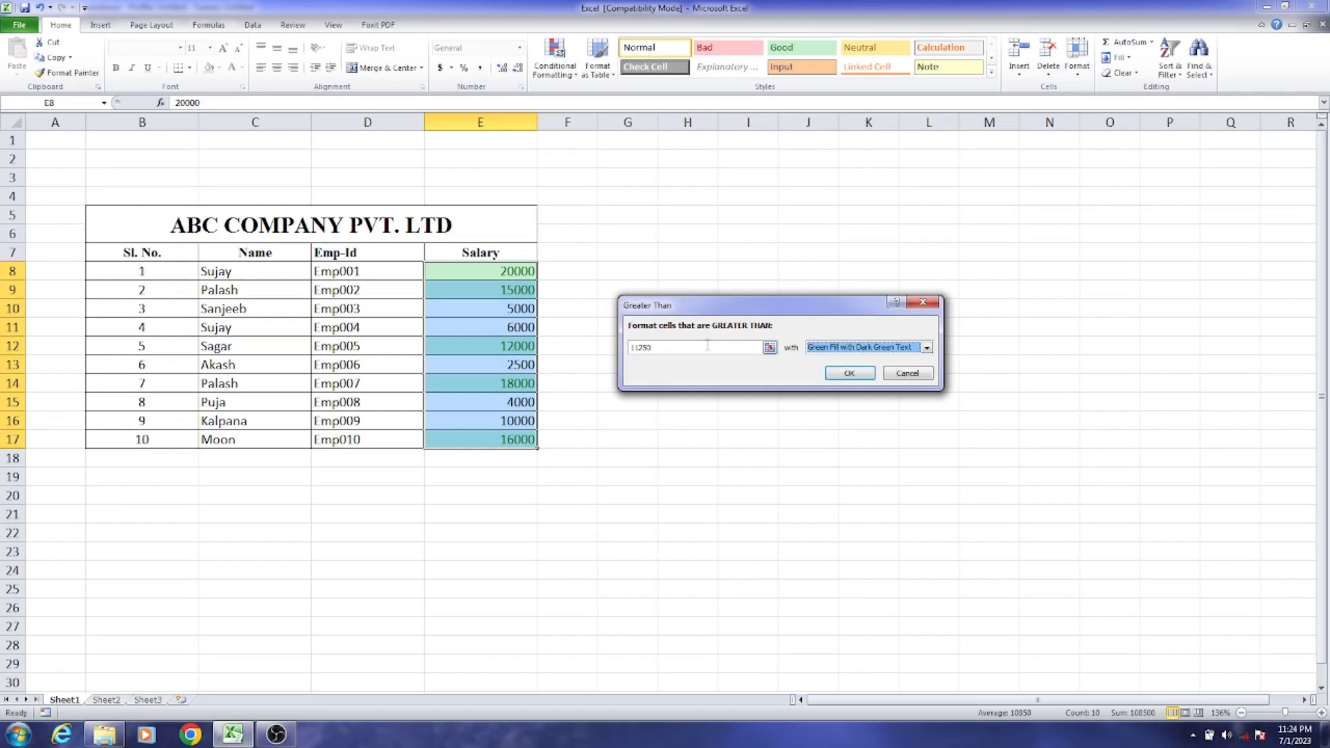
click(686, 350)
key(BackSpace)
key(BackSpace)
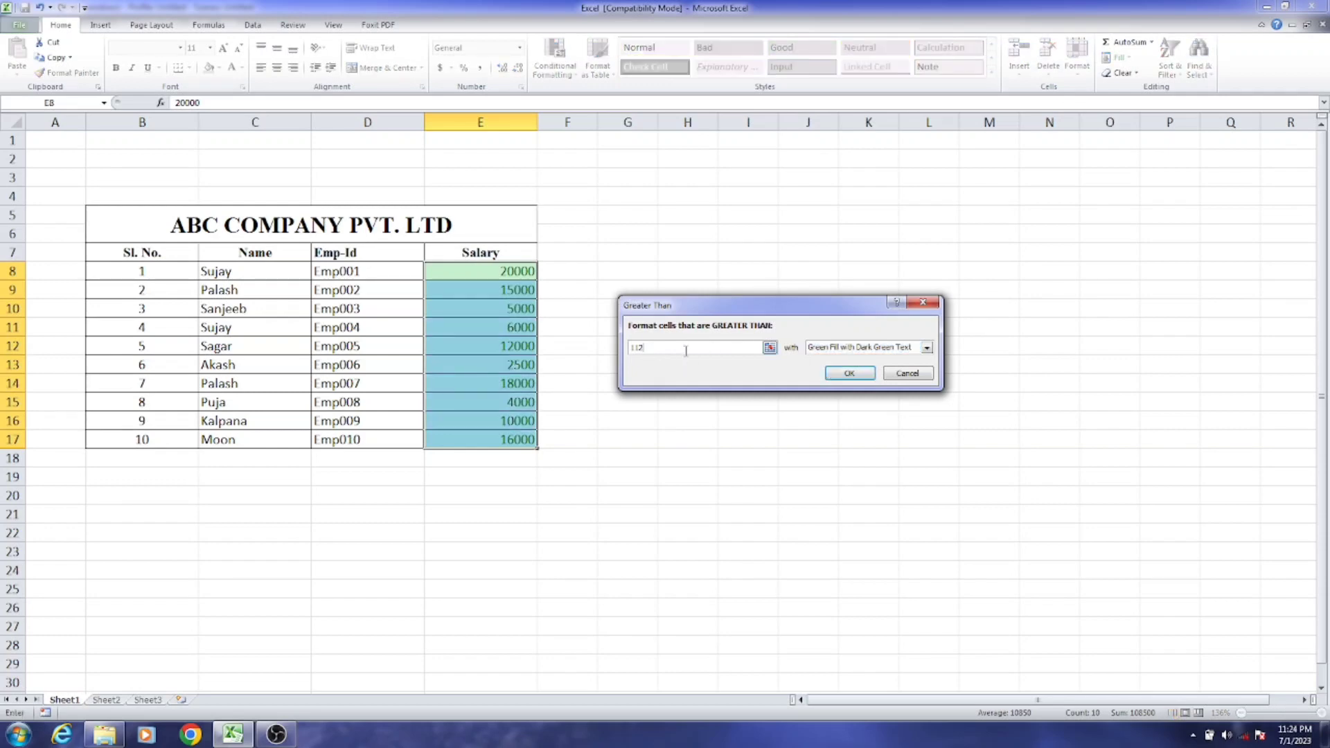
text(000)
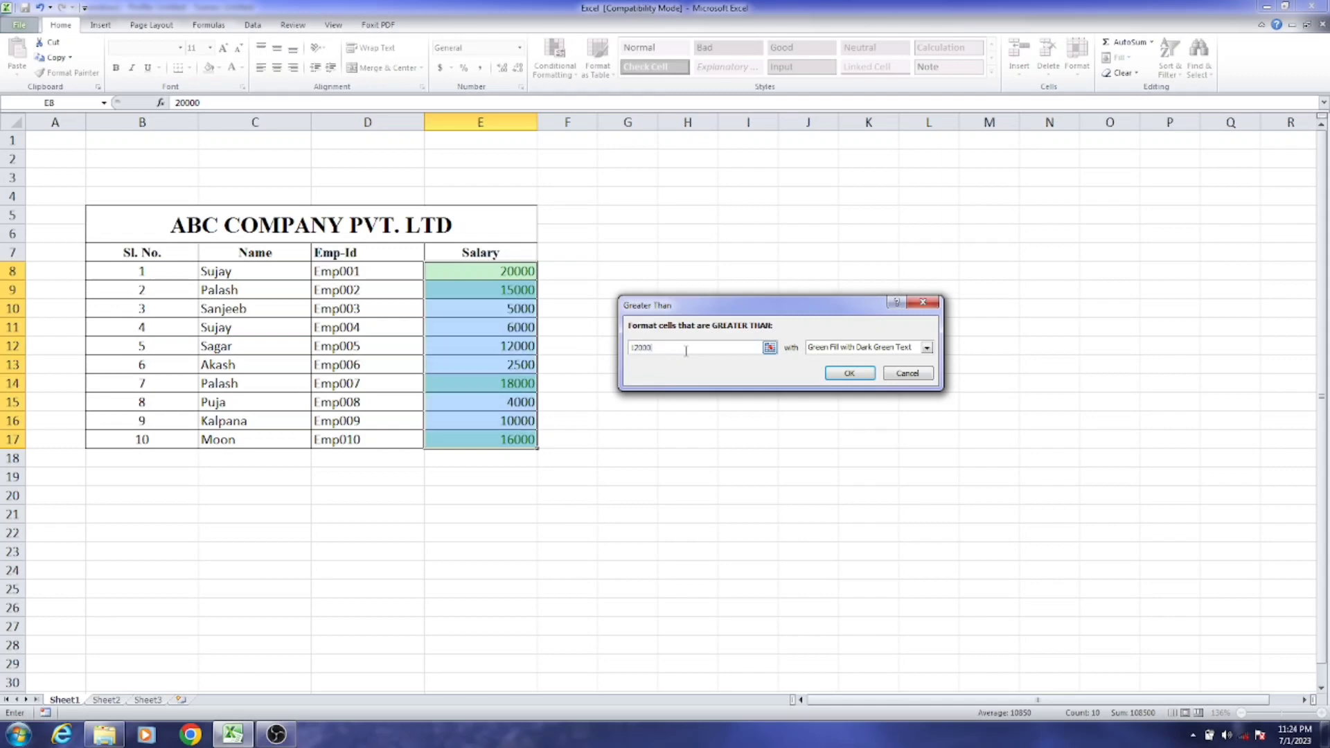
click(850, 373)
click(734, 406)
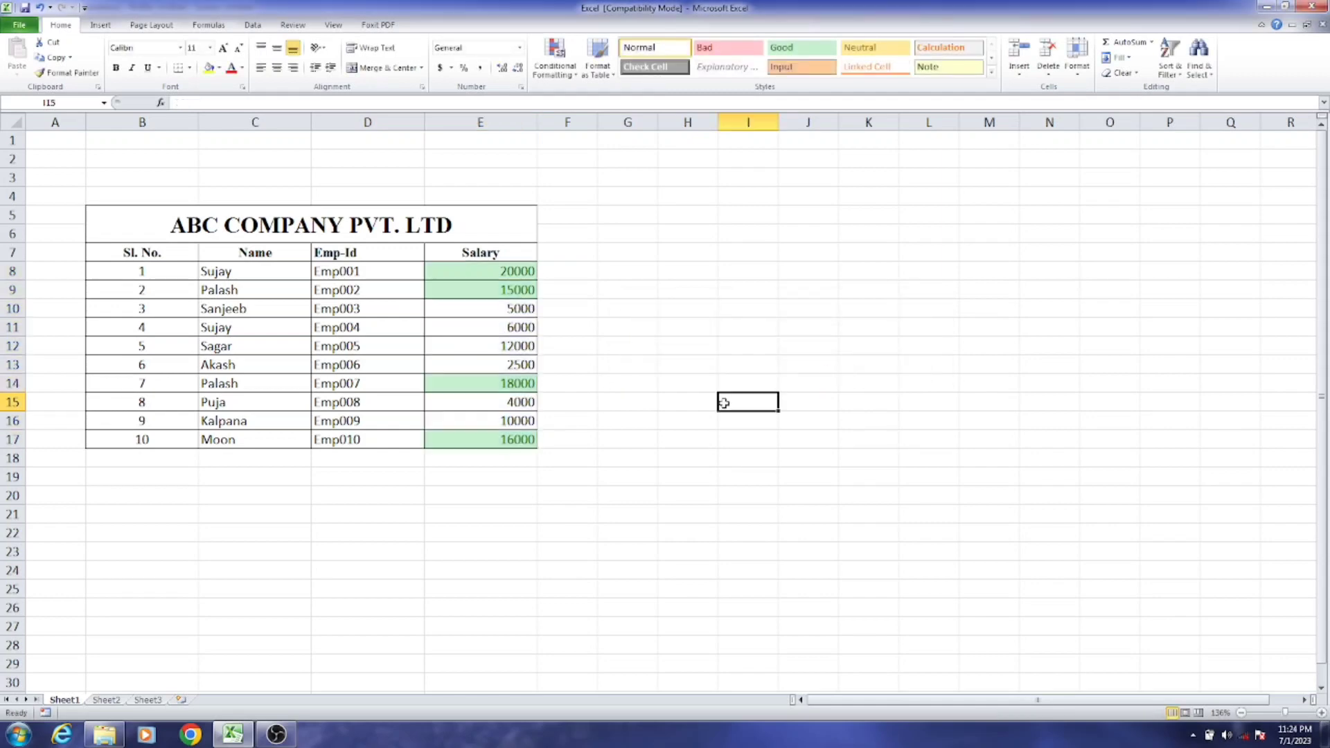
- Clear the conditional formatting rules from the selected salary cells E8:E17
drag(509, 274, 504, 436)
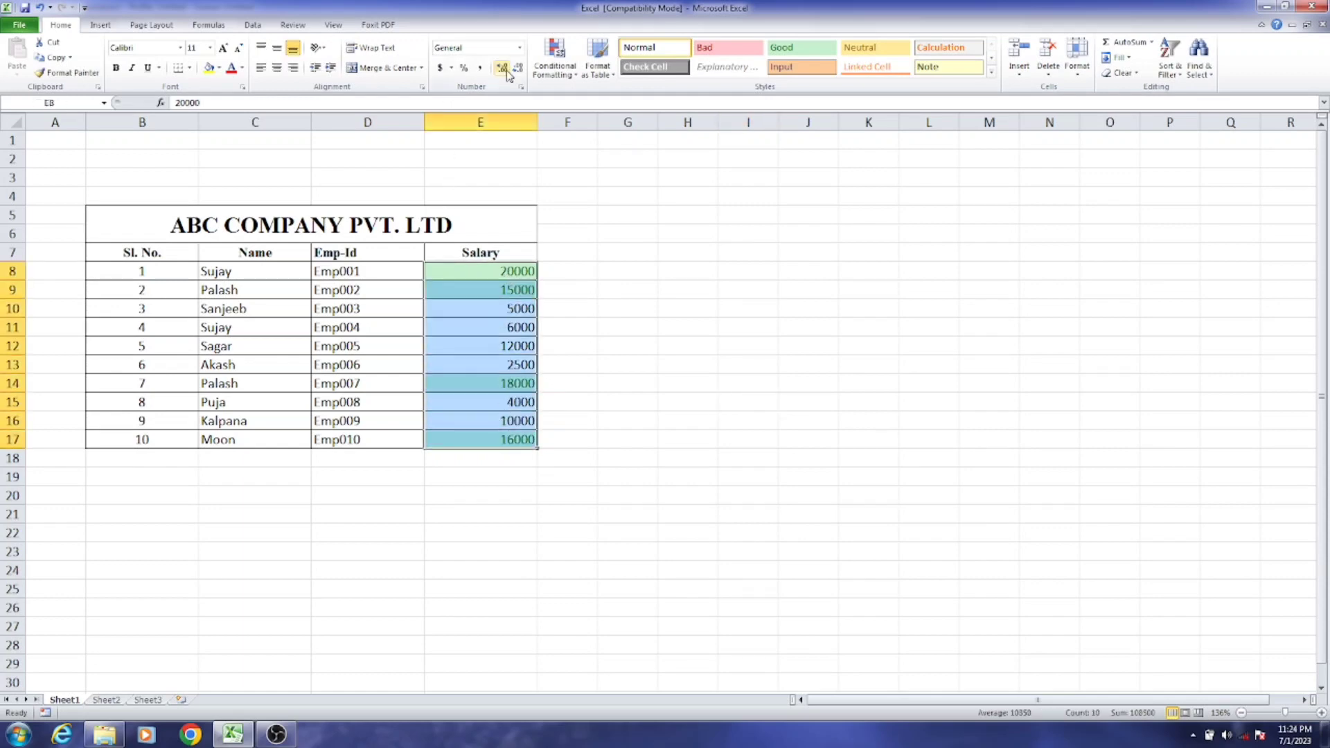
click(566, 81)
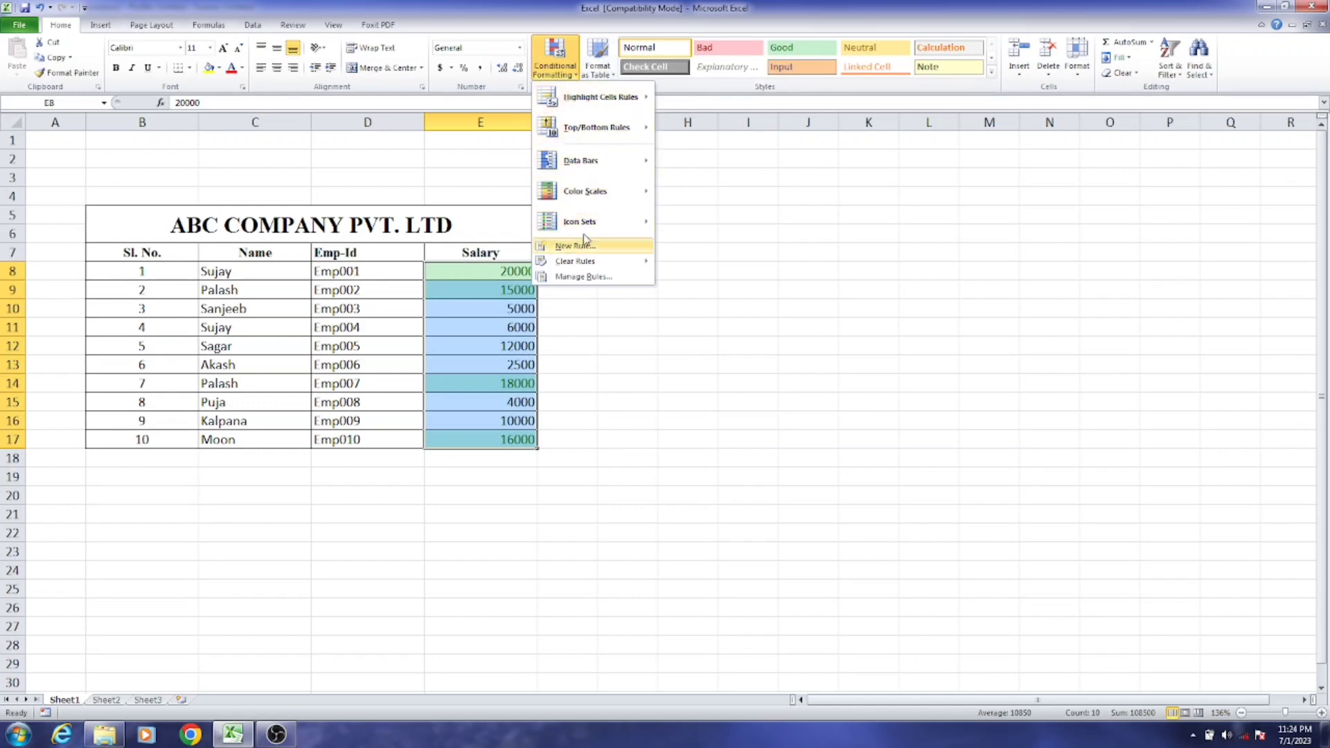
mouse_move(589, 261)
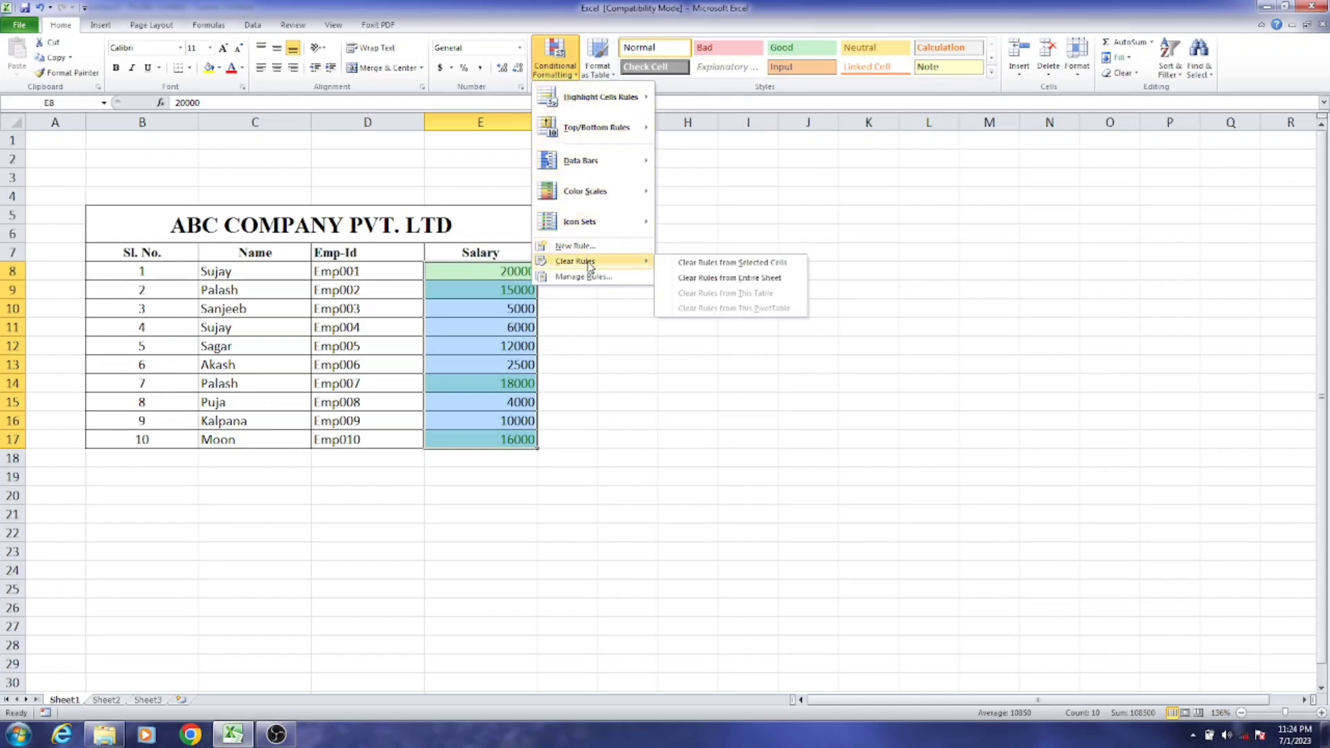
click(703, 265)
click(677, 288)
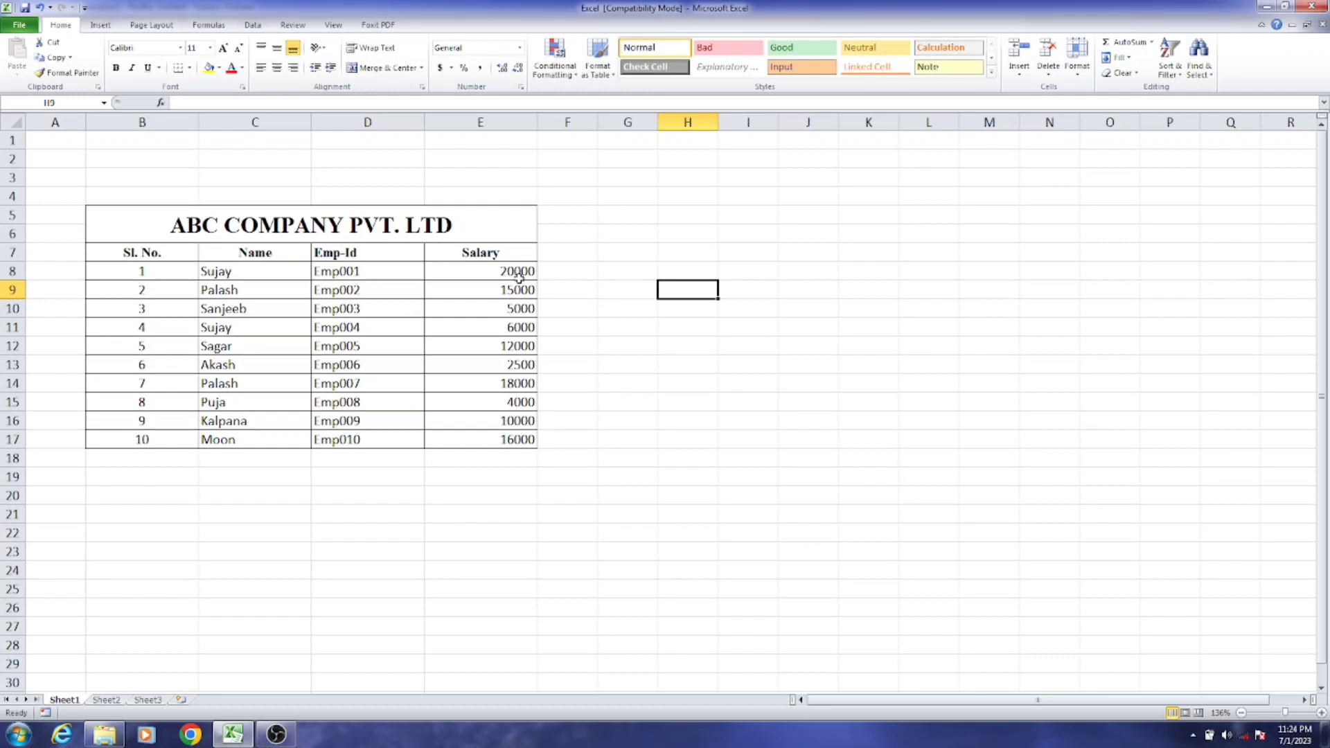
- Highlight the salaries in E8:E17 that are less than 12000 with Light Red Fill with Dark Red Text
drag(519, 274, 519, 436)
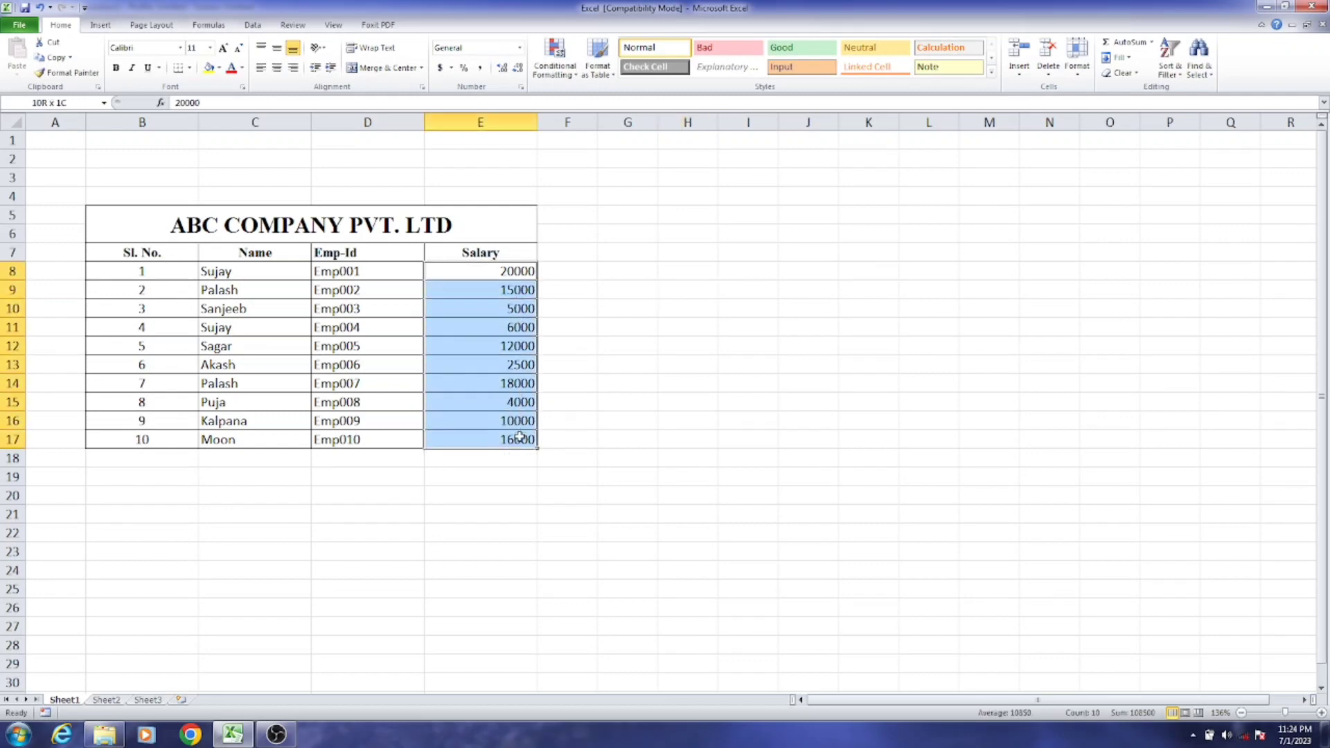
click(565, 76)
mouse_move(576, 97)
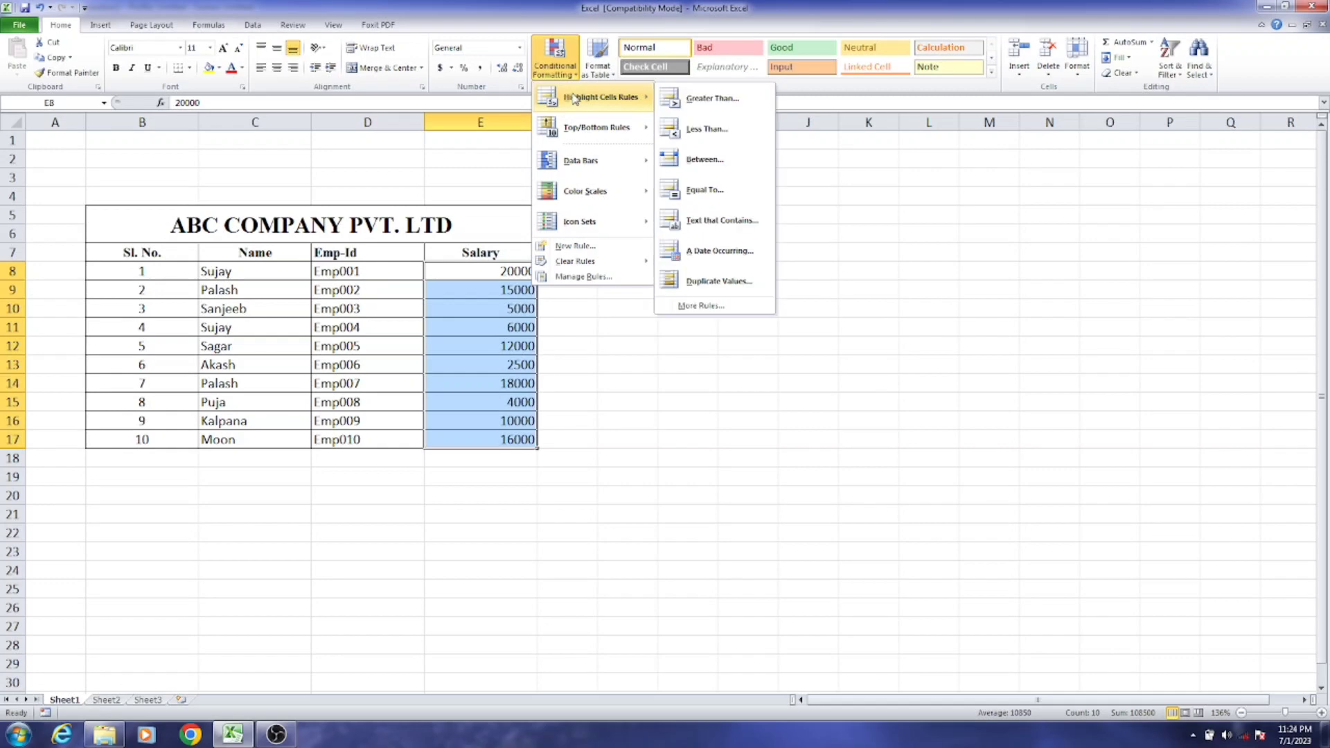
click(708, 129)
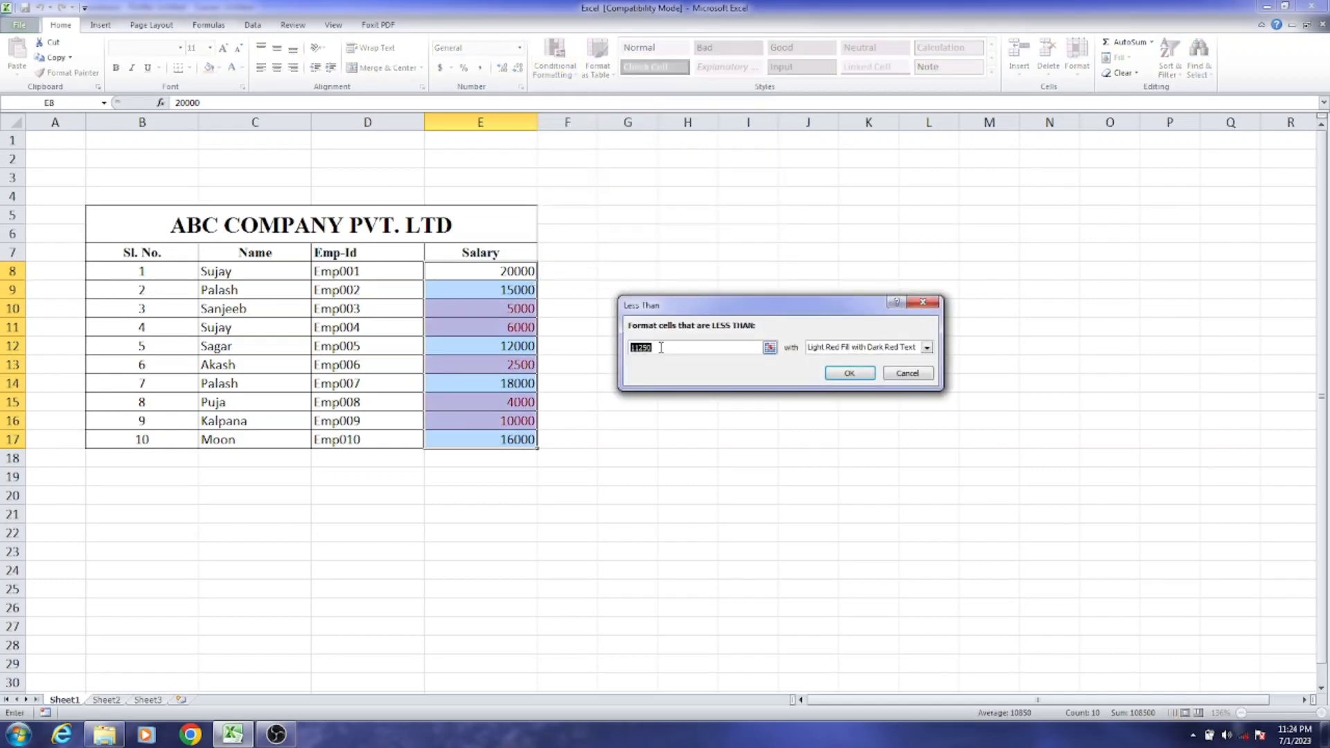
text(1200)
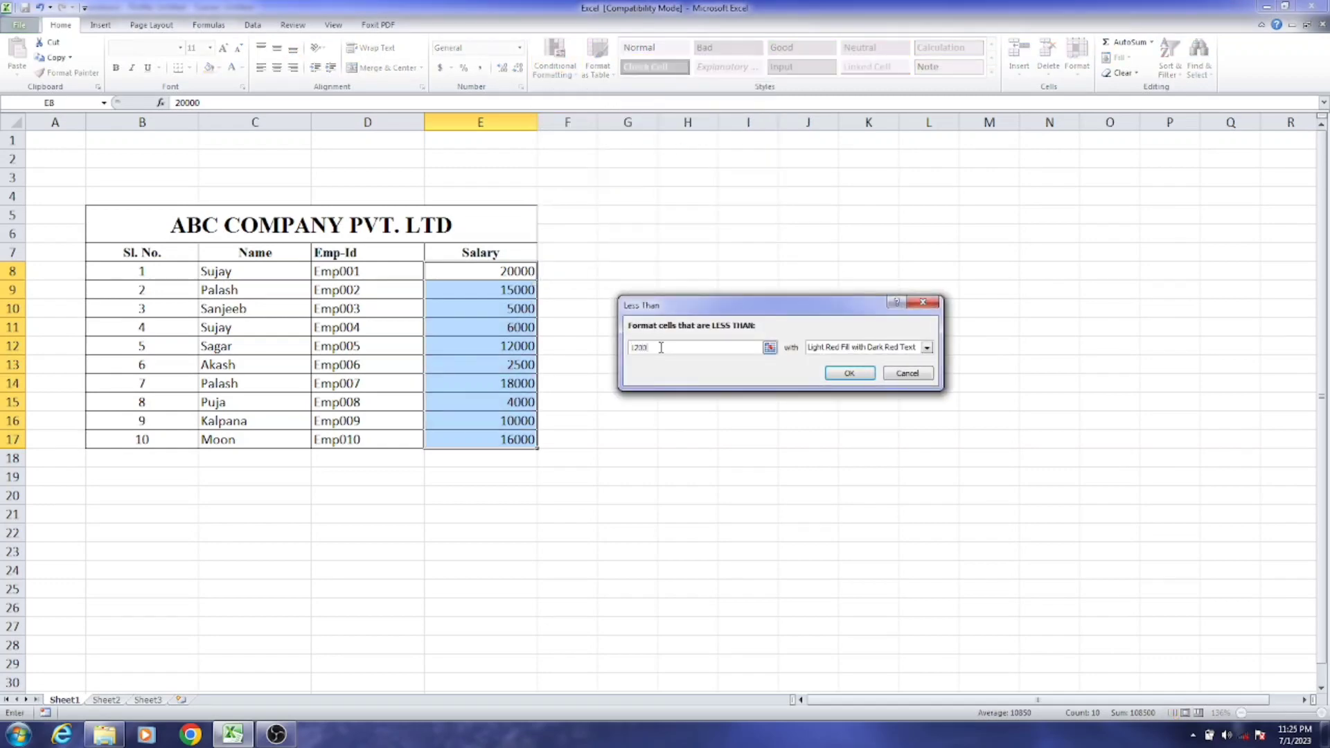
text(0)
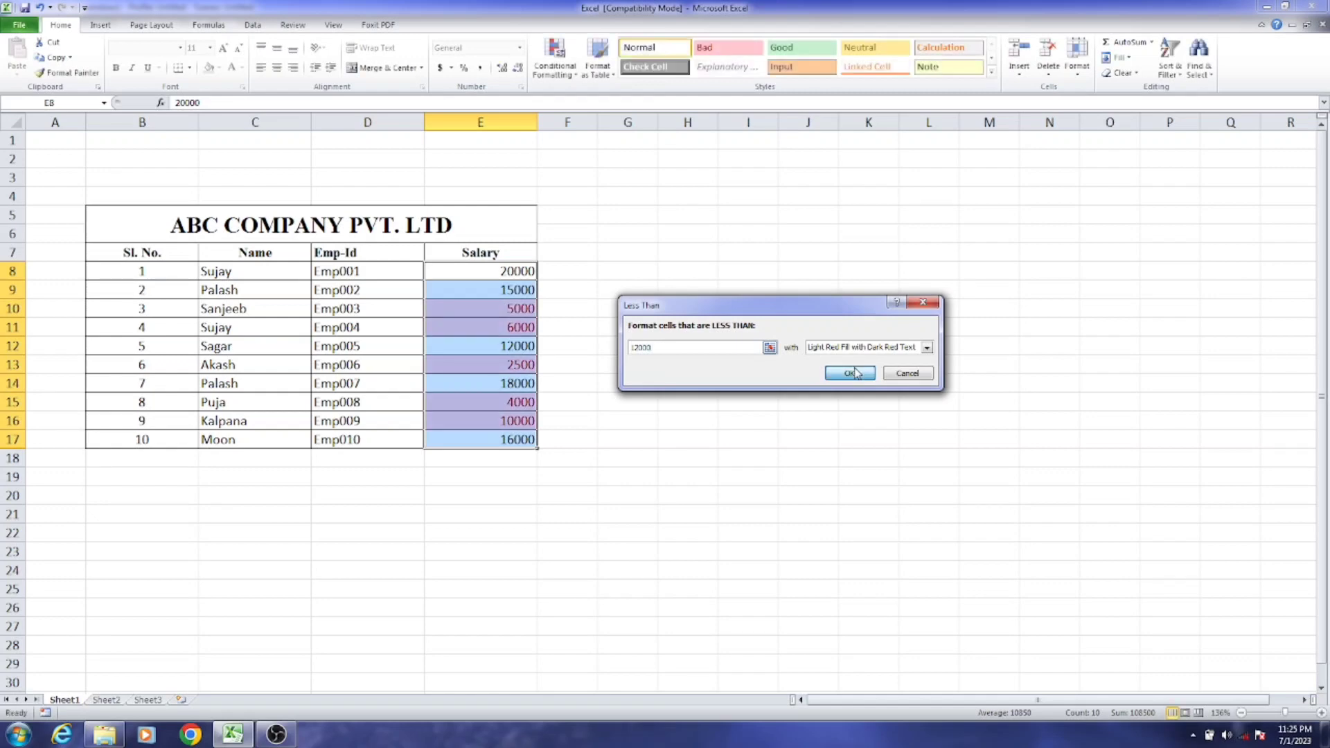
click(850, 373)
click(748, 383)
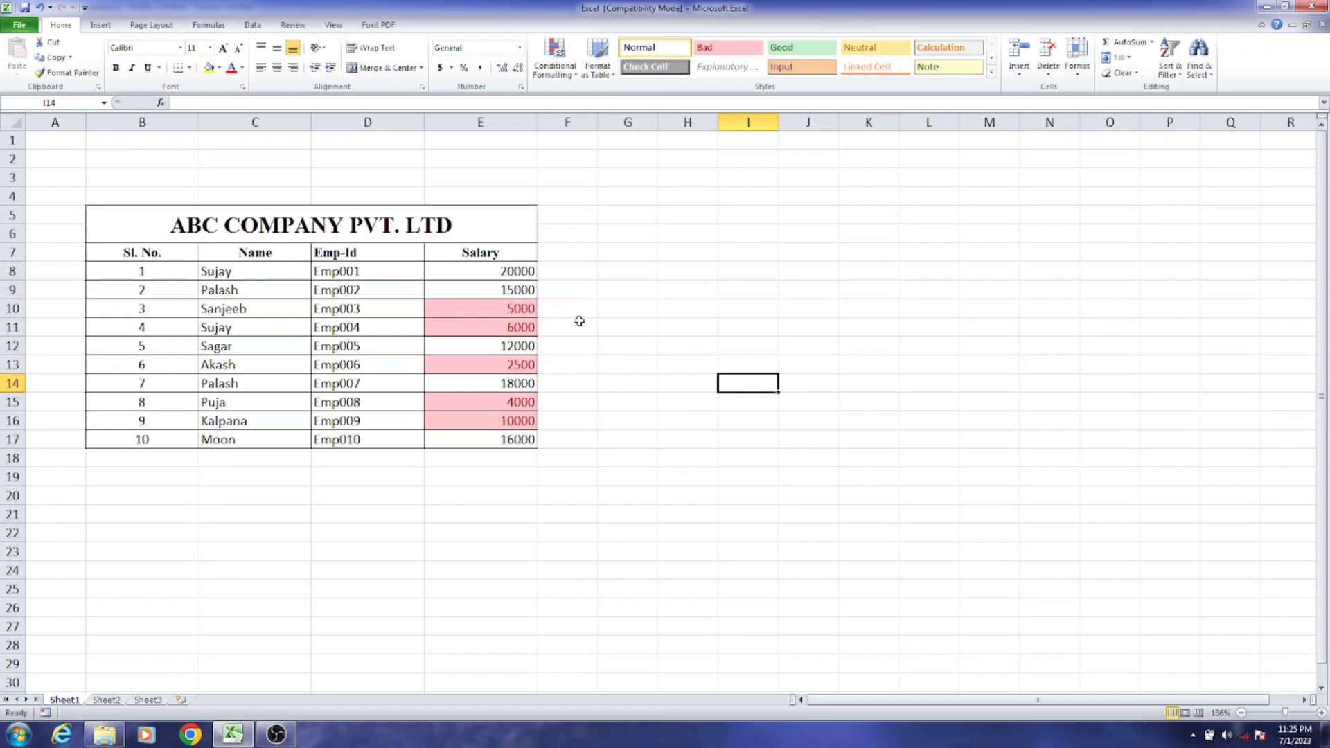
- Remove the Less Than highlight rule from the salary cells E8:E17 by clearing rules from the selected cells
drag(517, 272, 516, 437)
click(561, 73)
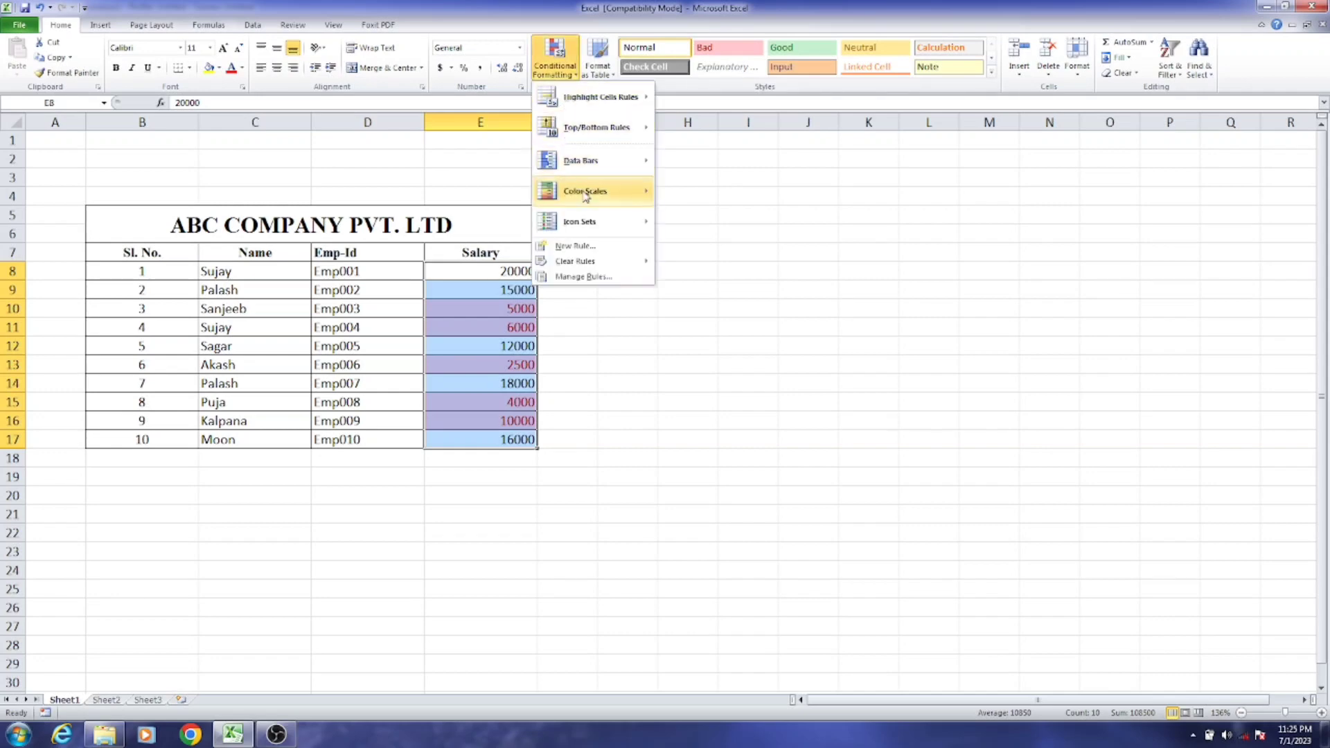
mouse_move(604, 263)
click(700, 264)
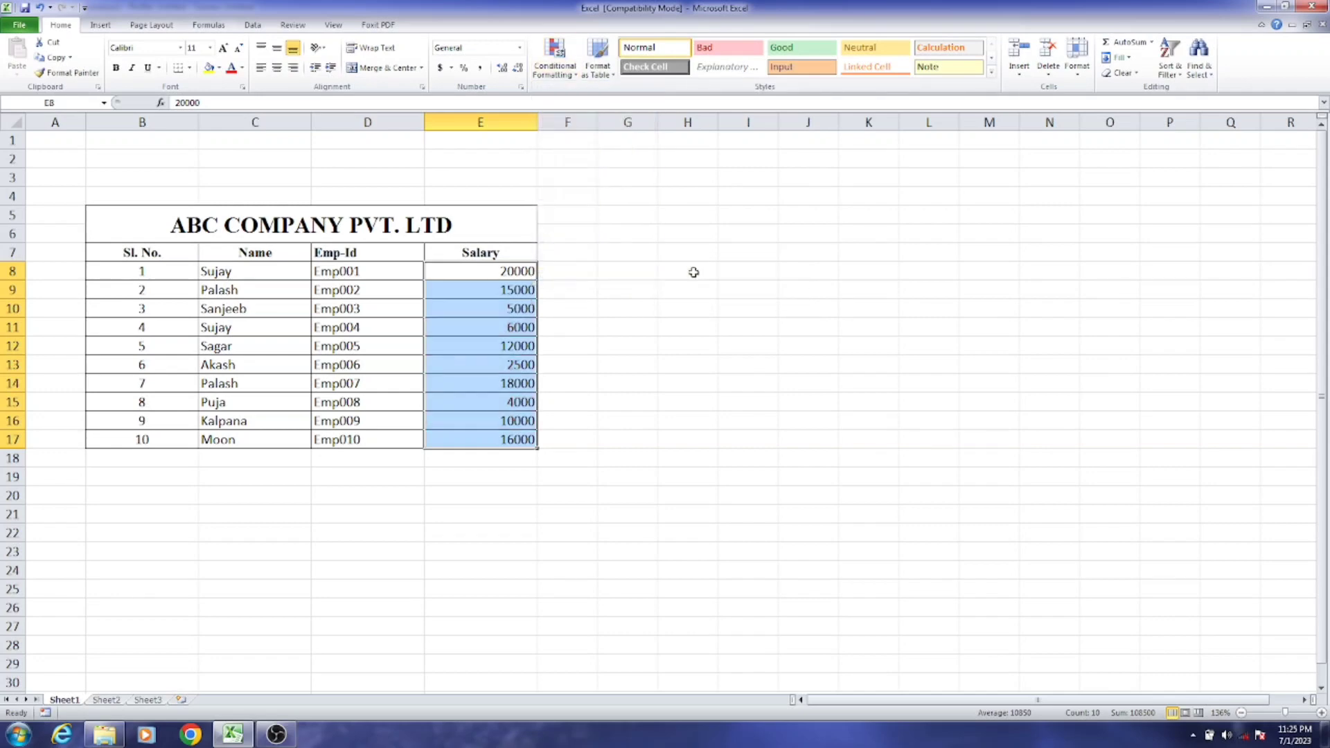
click(702, 272)
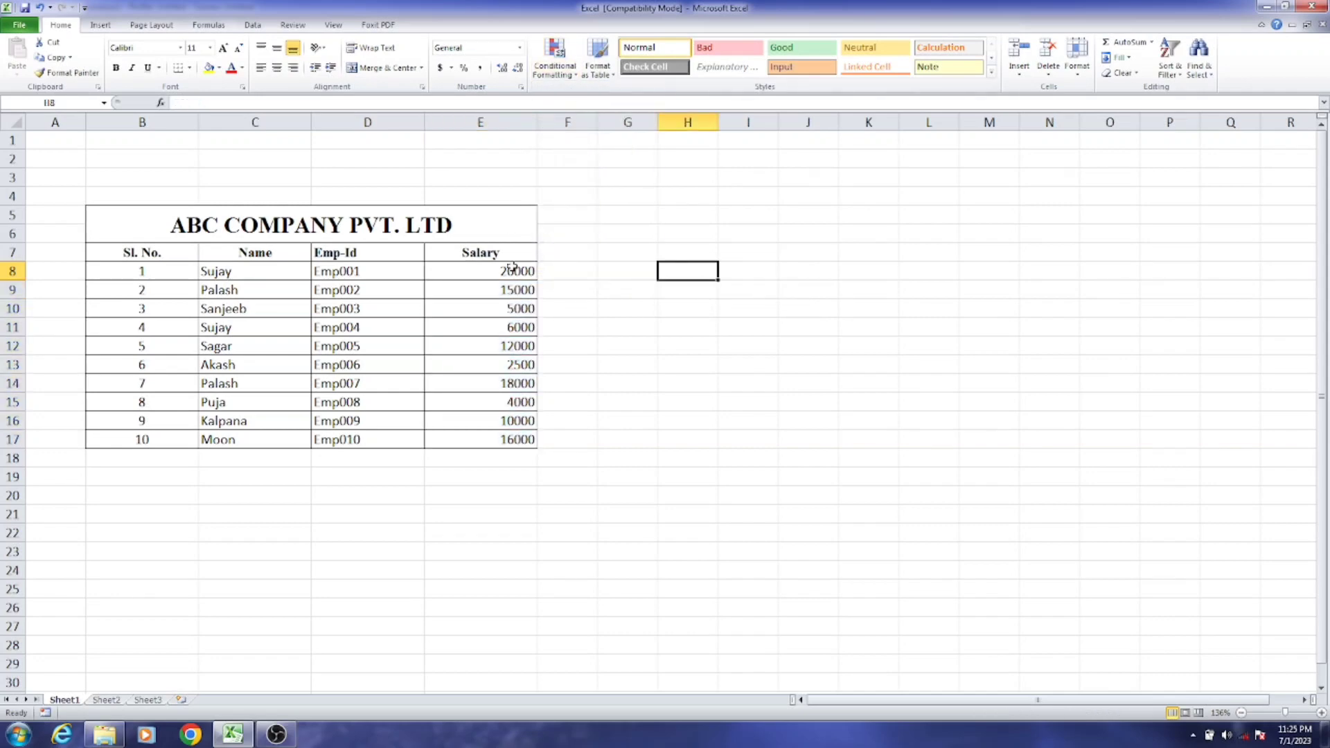
- Highlight the salaries in E8:E17 that are between 12000 and 18000 using Light Red Fill with Dark Red Text
drag(513, 268, 523, 439)
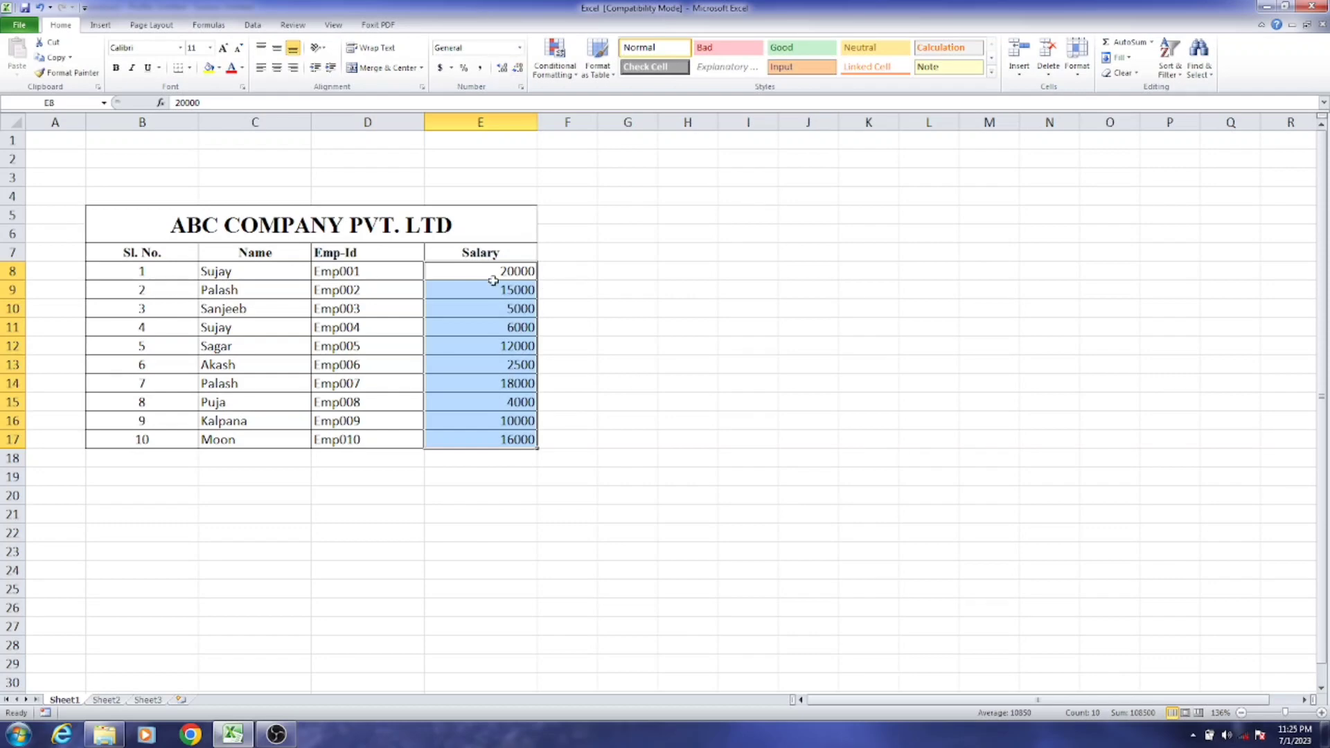
click(560, 78)
mouse_move(575, 103)
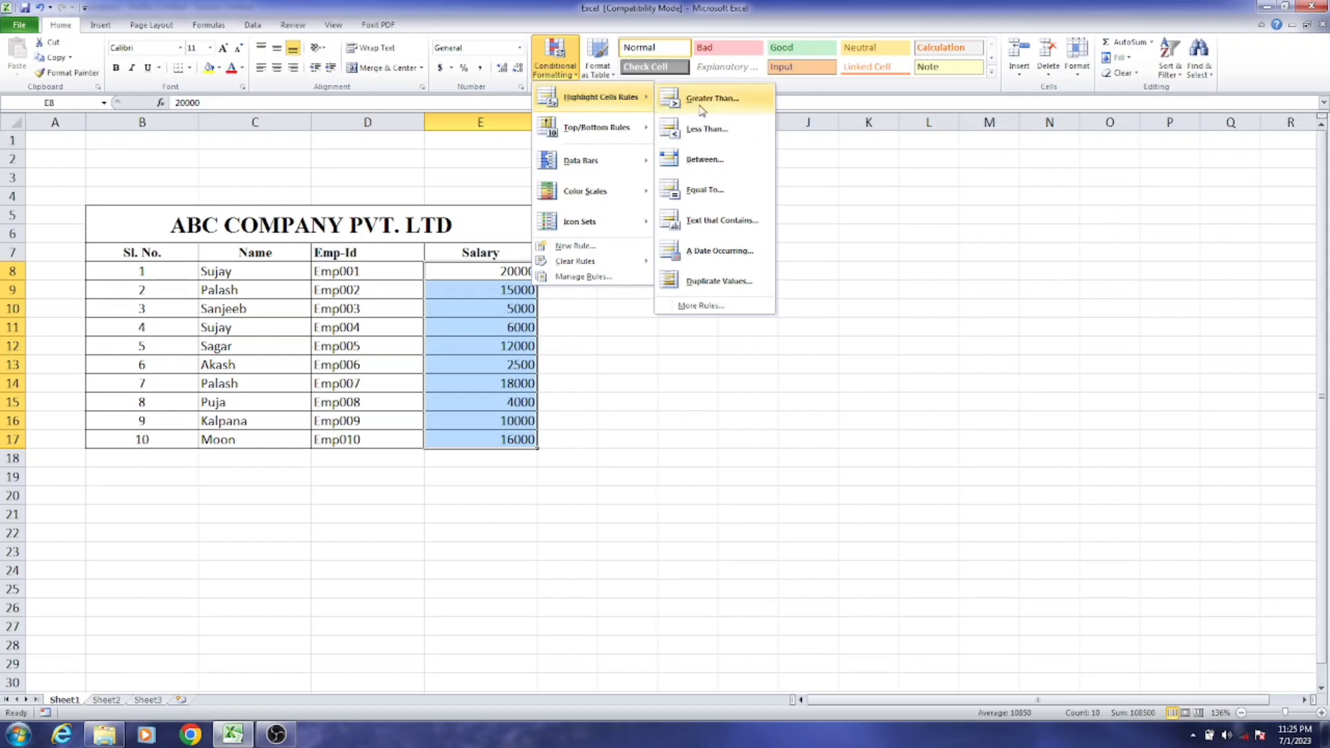
click(705, 160)
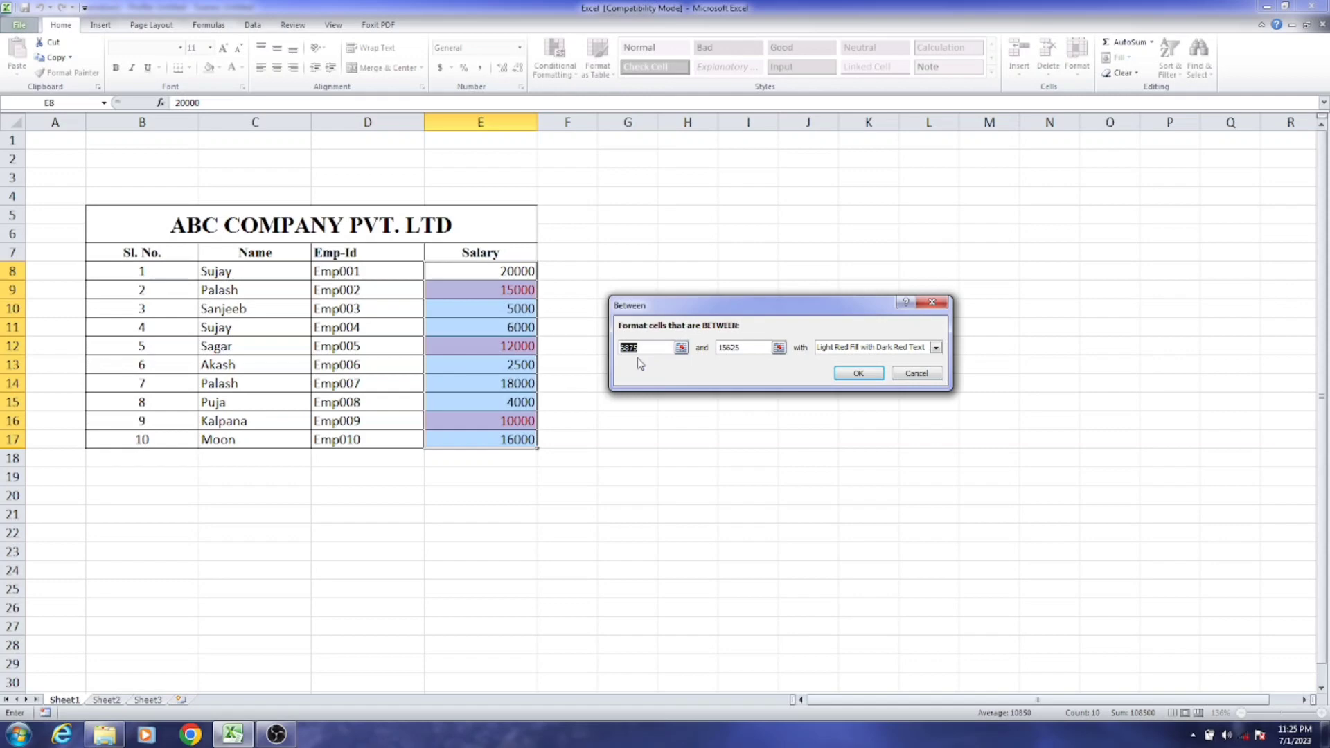
text(1)
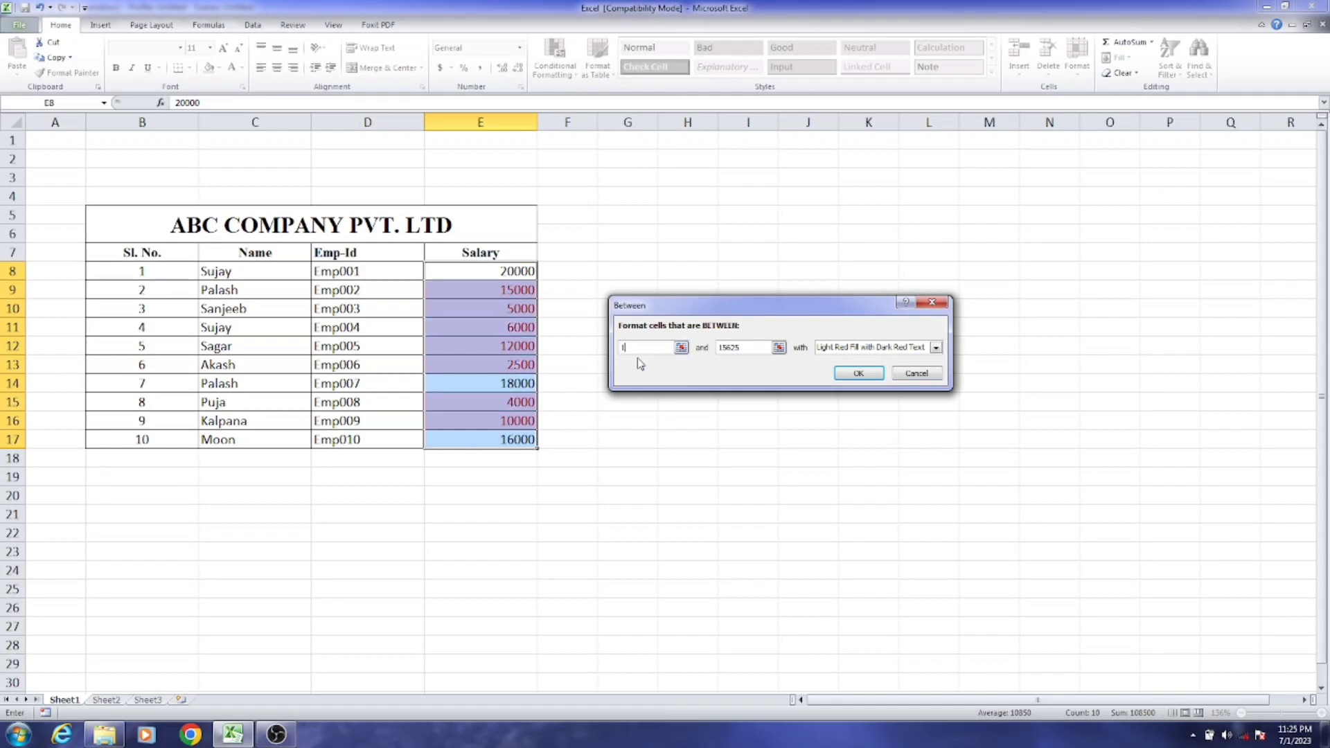
text(2000)
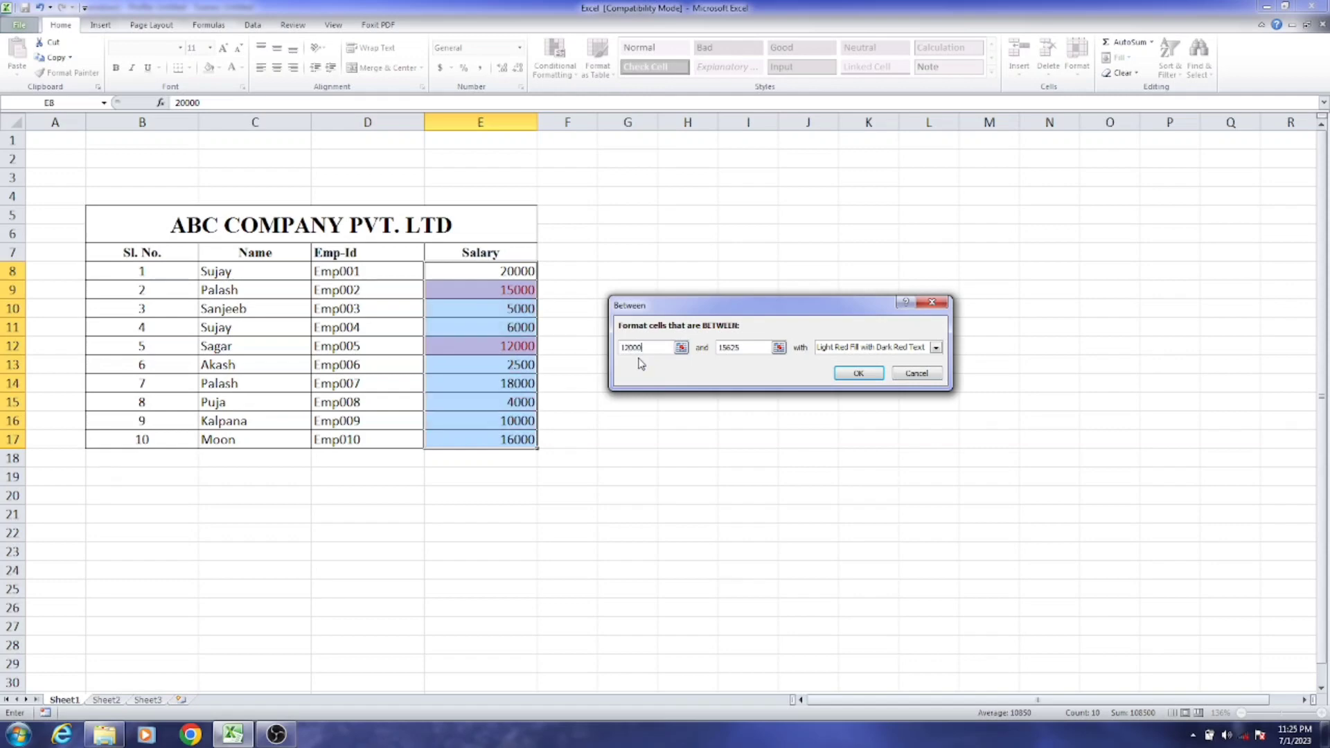
click(754, 348)
key(BackSpace)
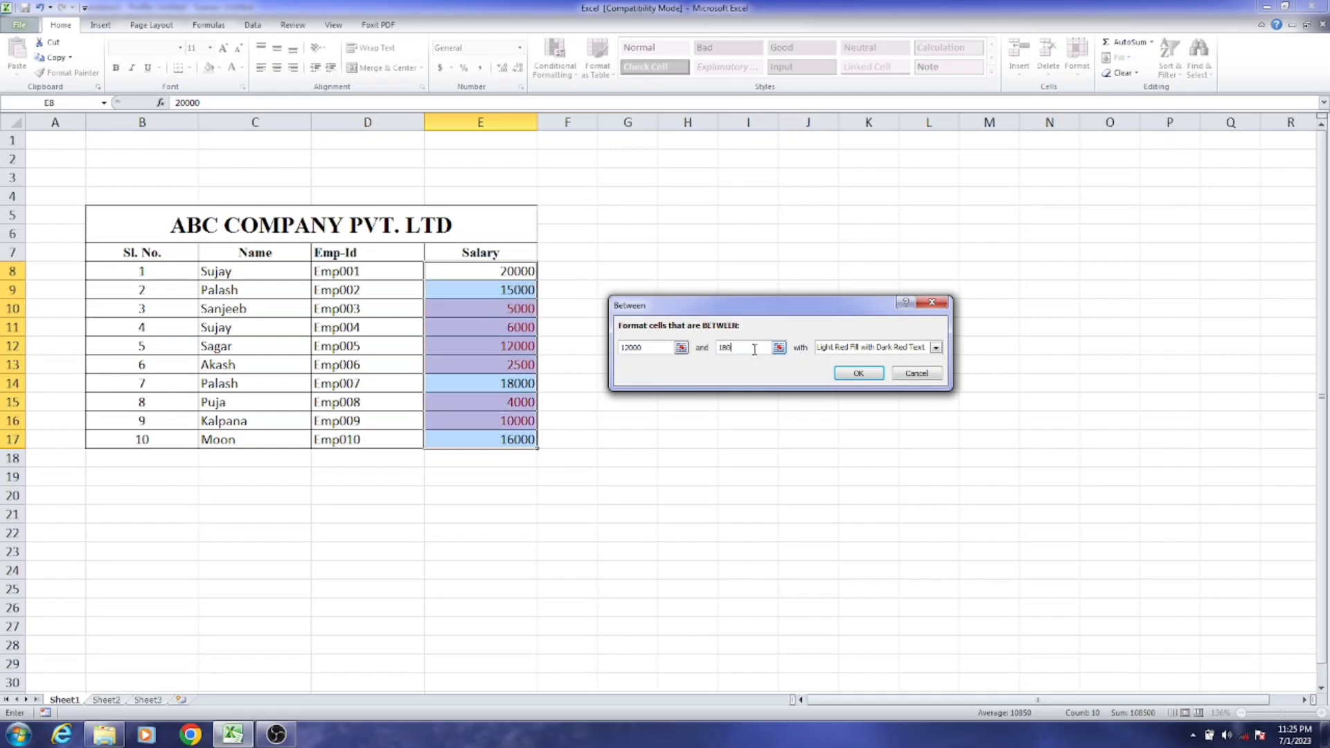
text(8000)
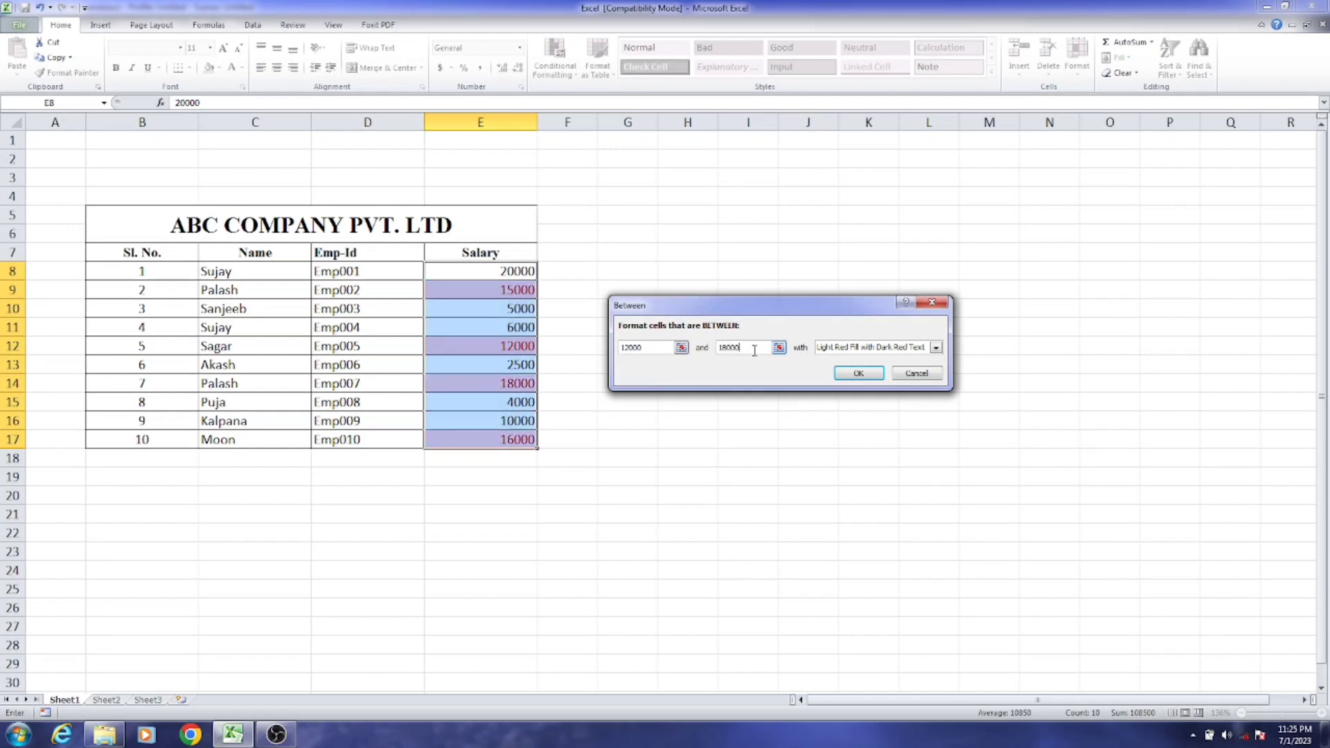
click(859, 373)
click(761, 419)
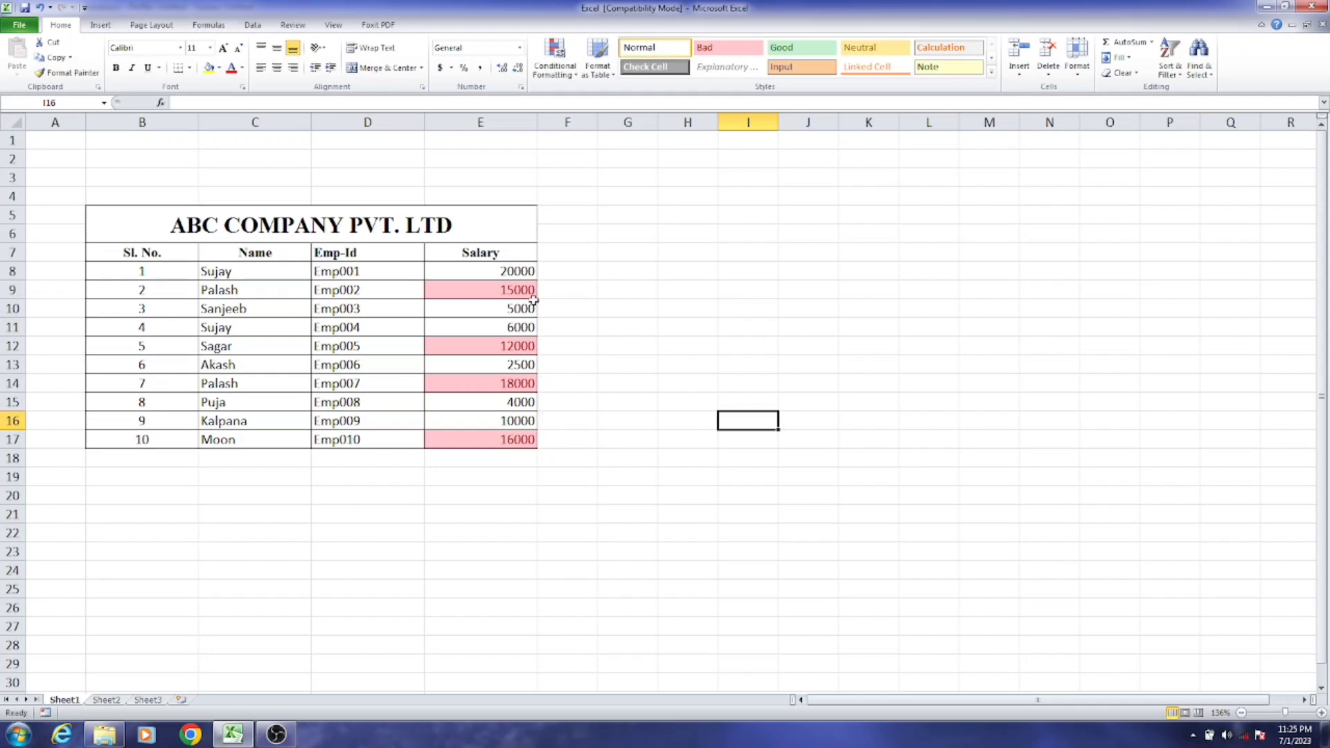
- Clear the Between highlight rule from the selected salary cells E8:E17
drag(521, 271, 520, 439)
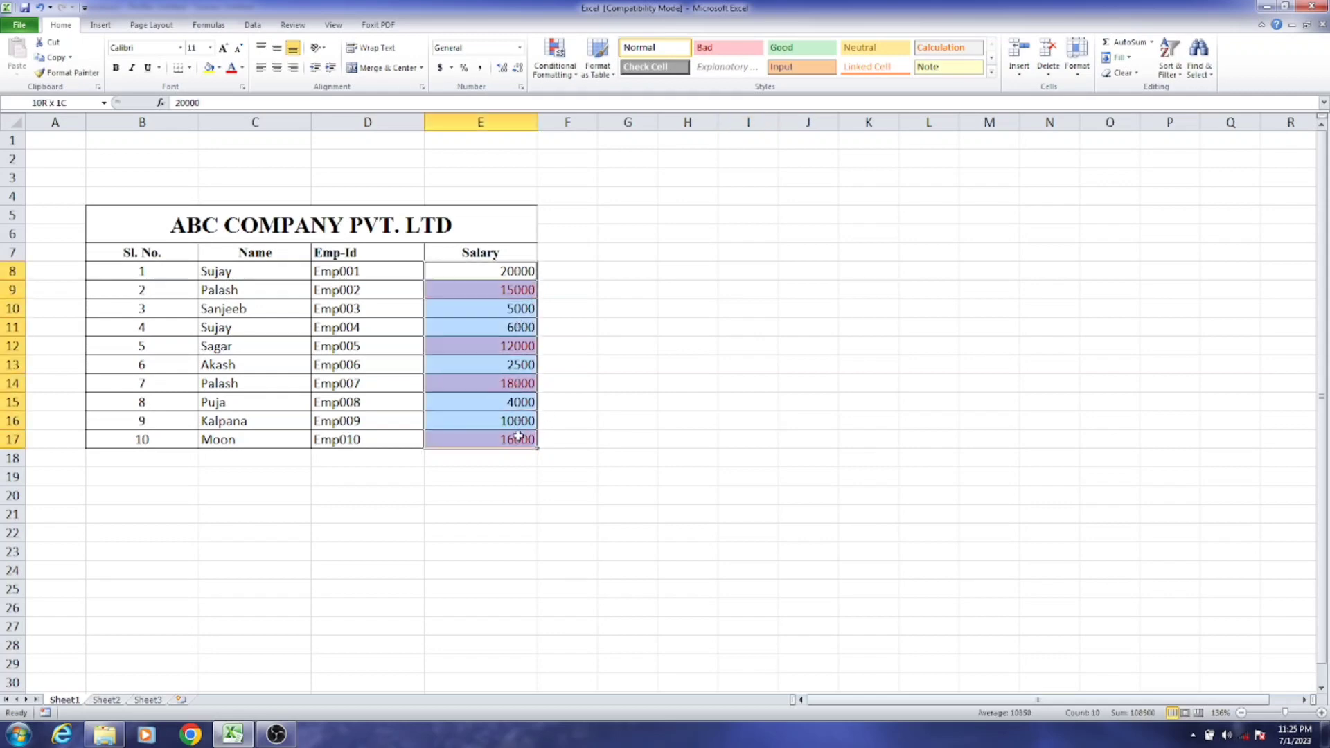
click(561, 70)
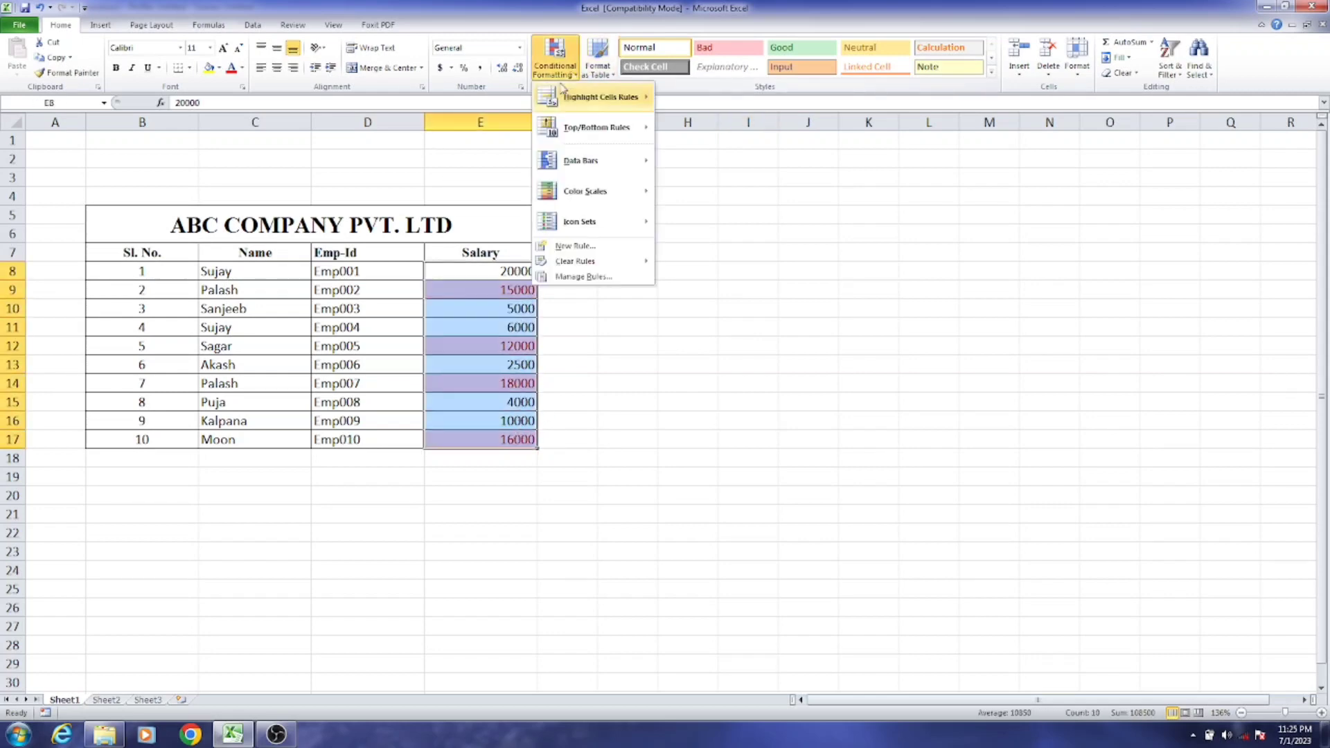
mouse_move(602, 267)
click(699, 263)
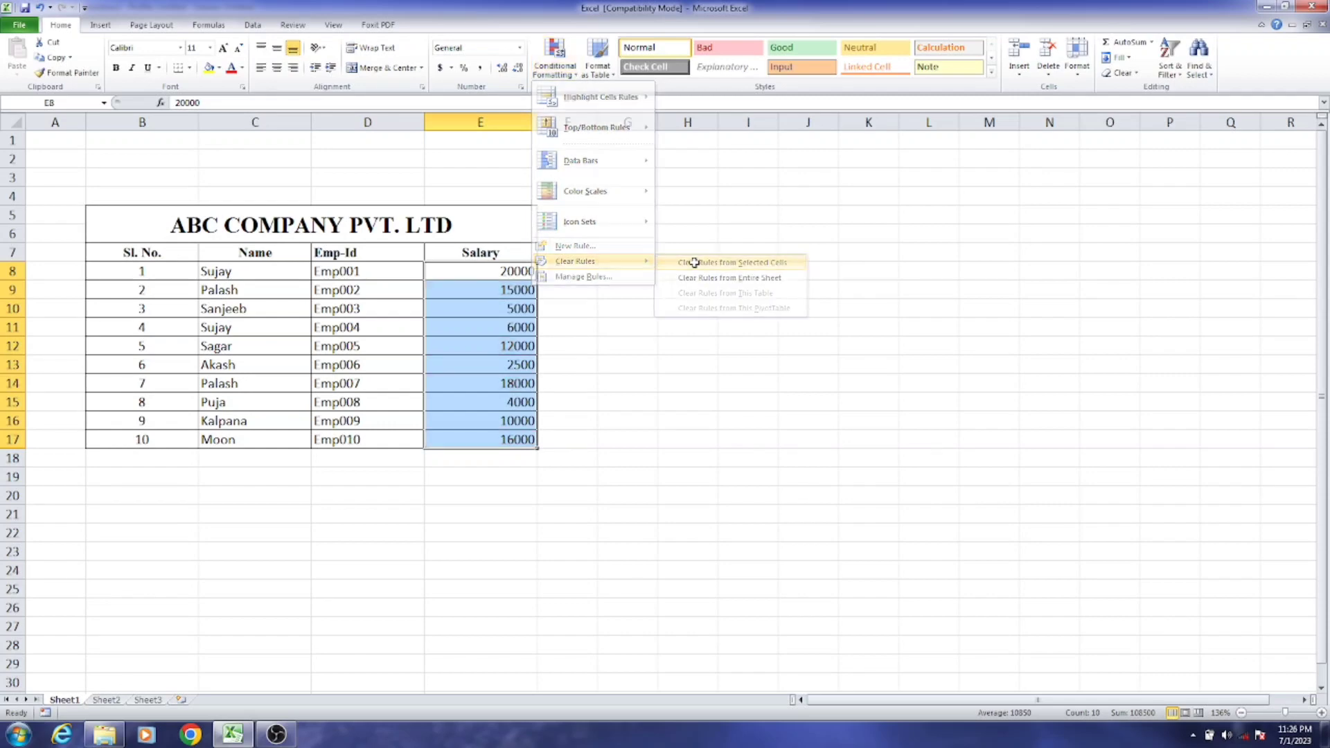
click(634, 346)
- Add an Equal To 10000 highlight rule to the salaries in E8:E17 with Light Red Fill with Dark Red Text
drag(518, 271, 518, 443)
click(546, 79)
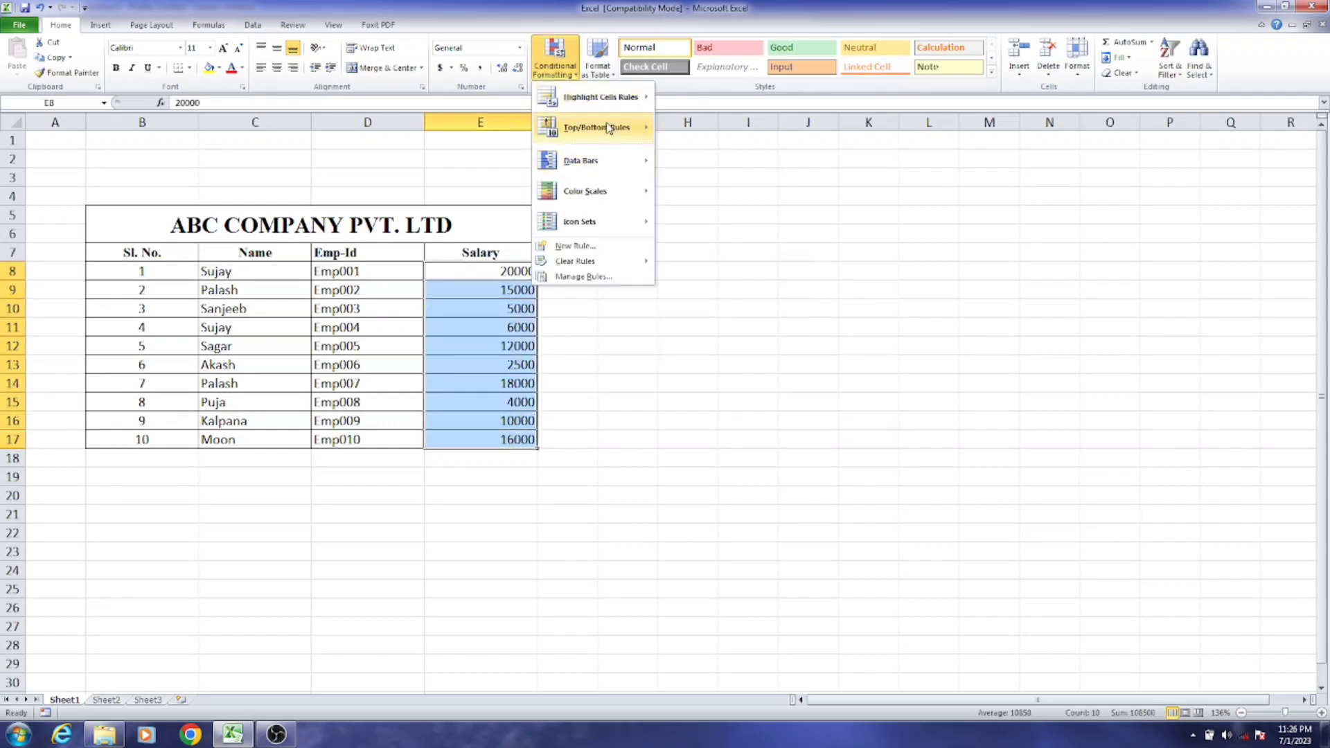
mouse_move(596, 97)
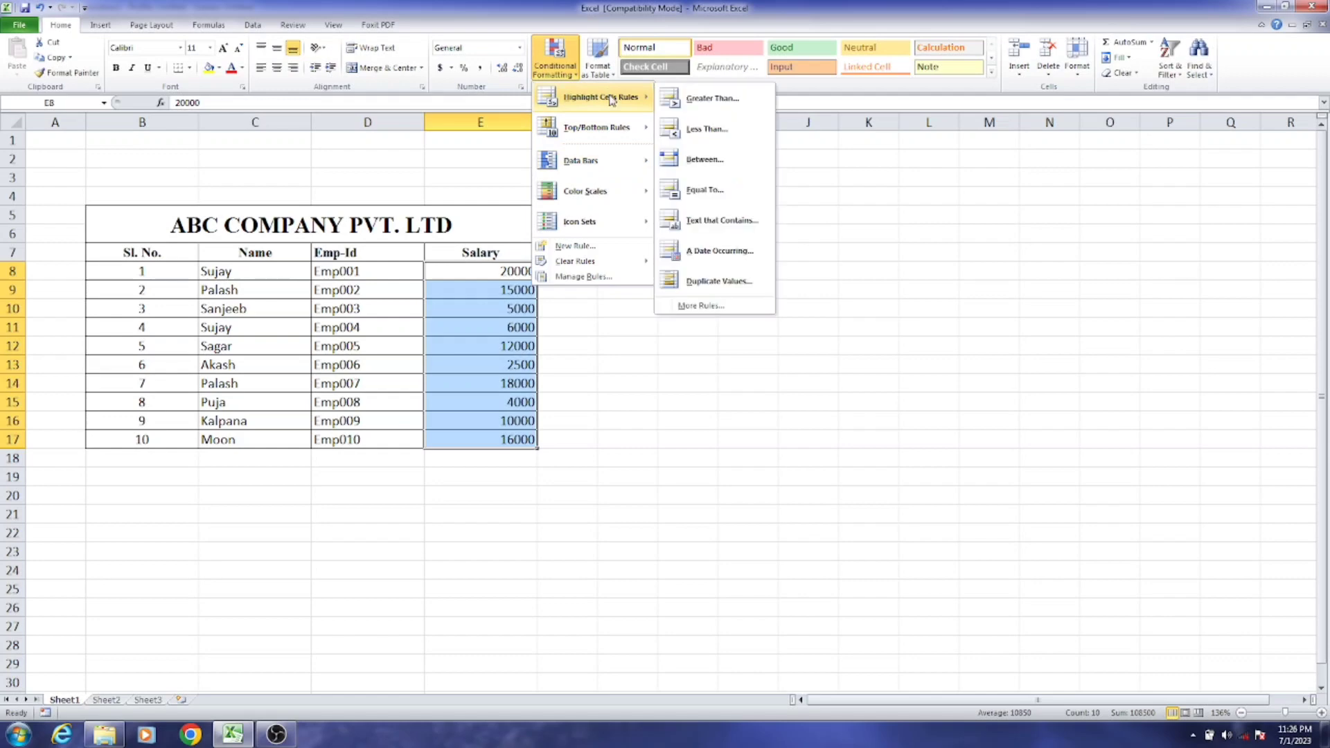
click(713, 188)
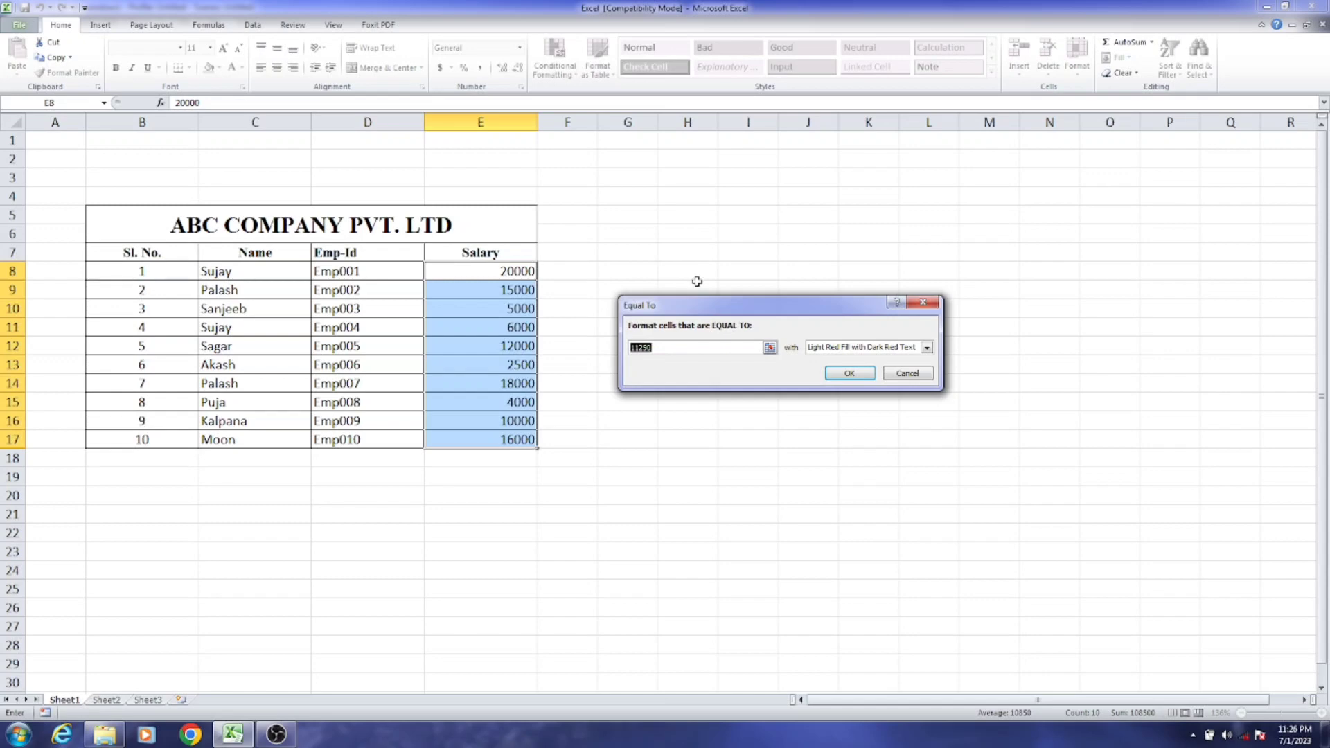
text(10000)
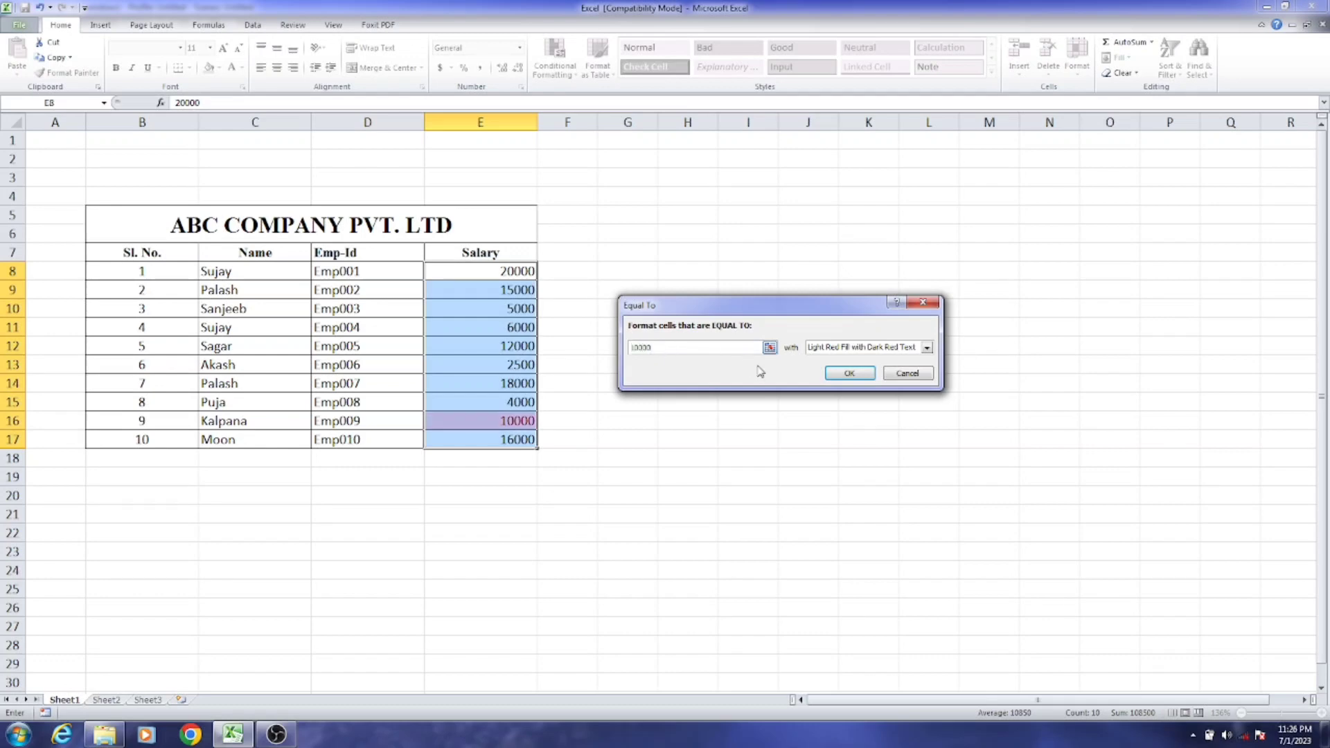
click(849, 373)
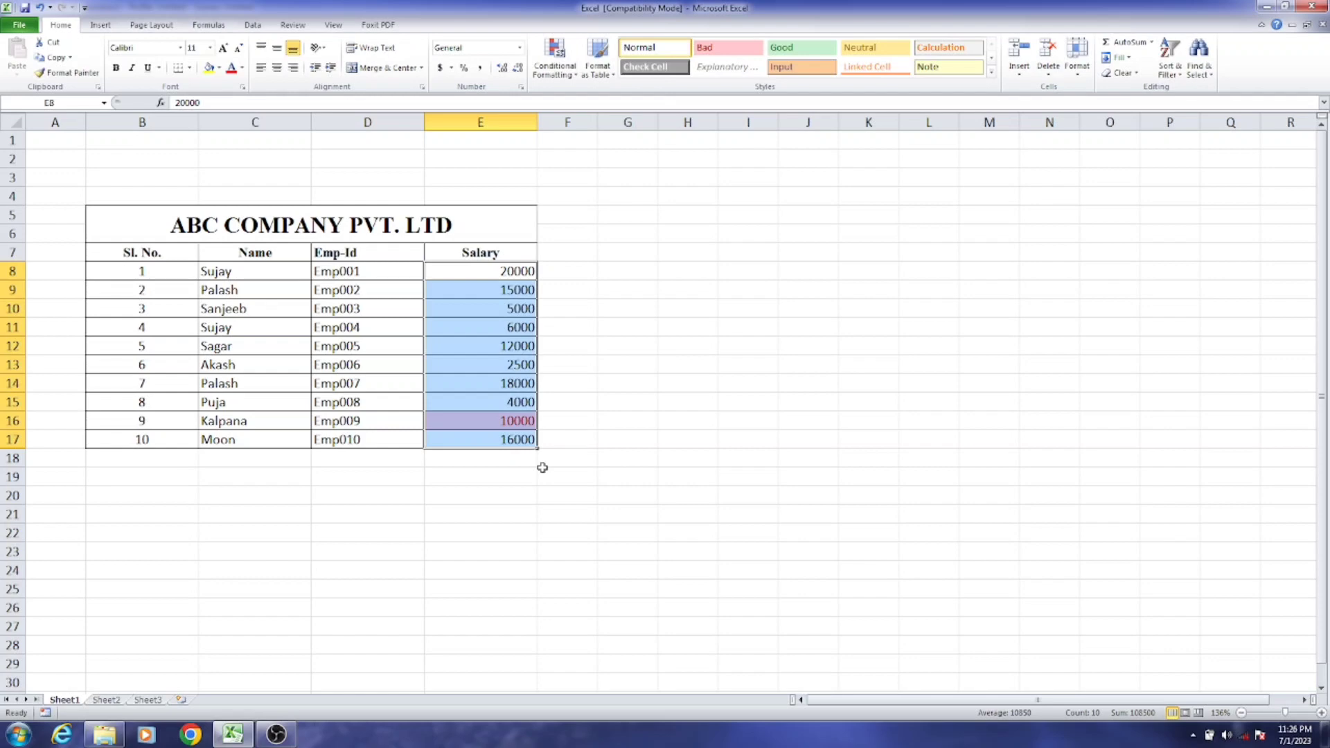
- Remove the Equal To highlight rule from salary cells E8:E17 by clearing rules from the selected cells
drag(510, 271, 501, 438)
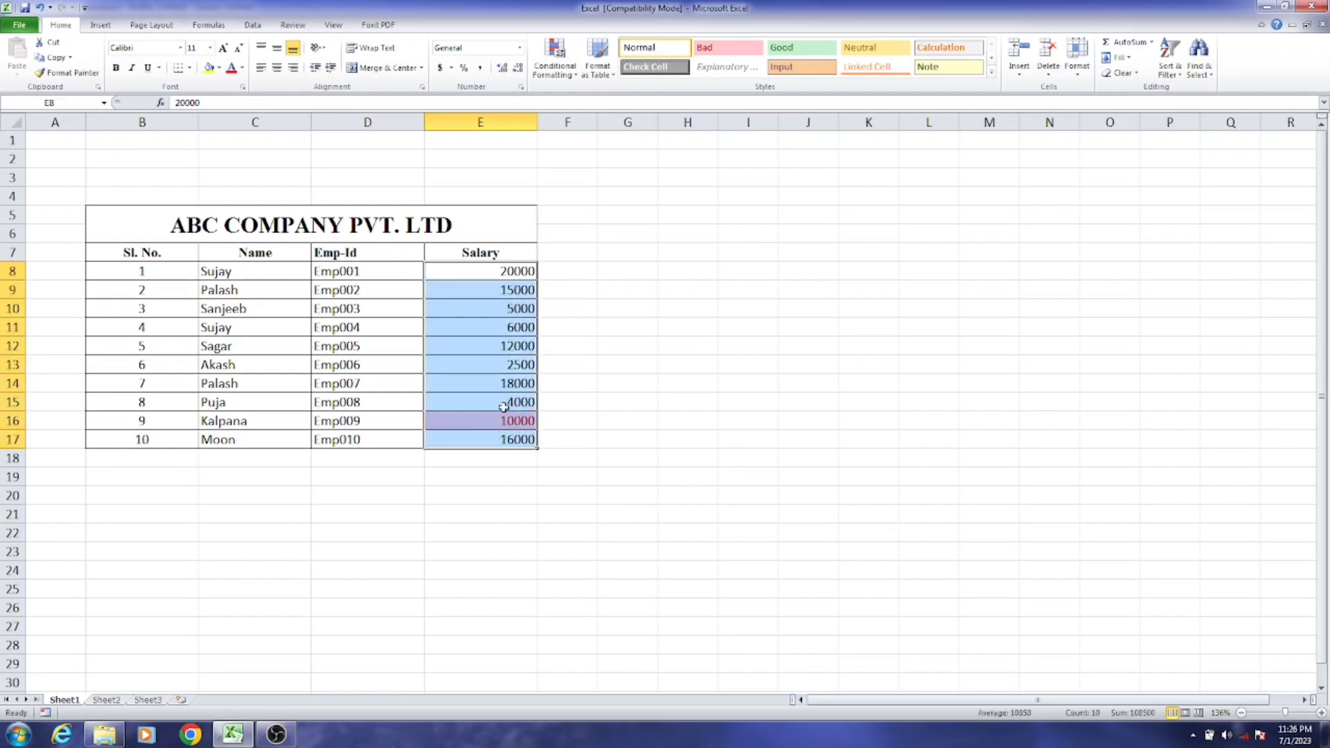
click(559, 77)
mouse_move(612, 105)
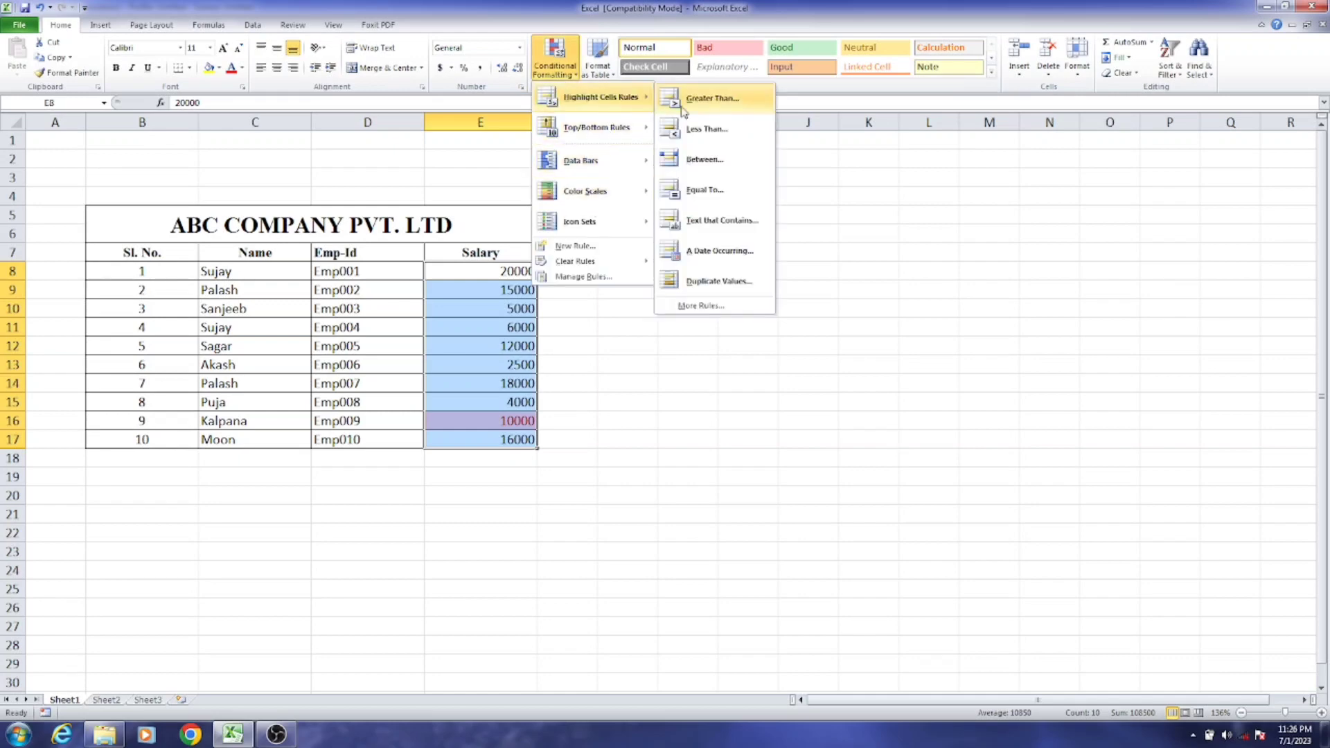
mouse_move(608, 267)
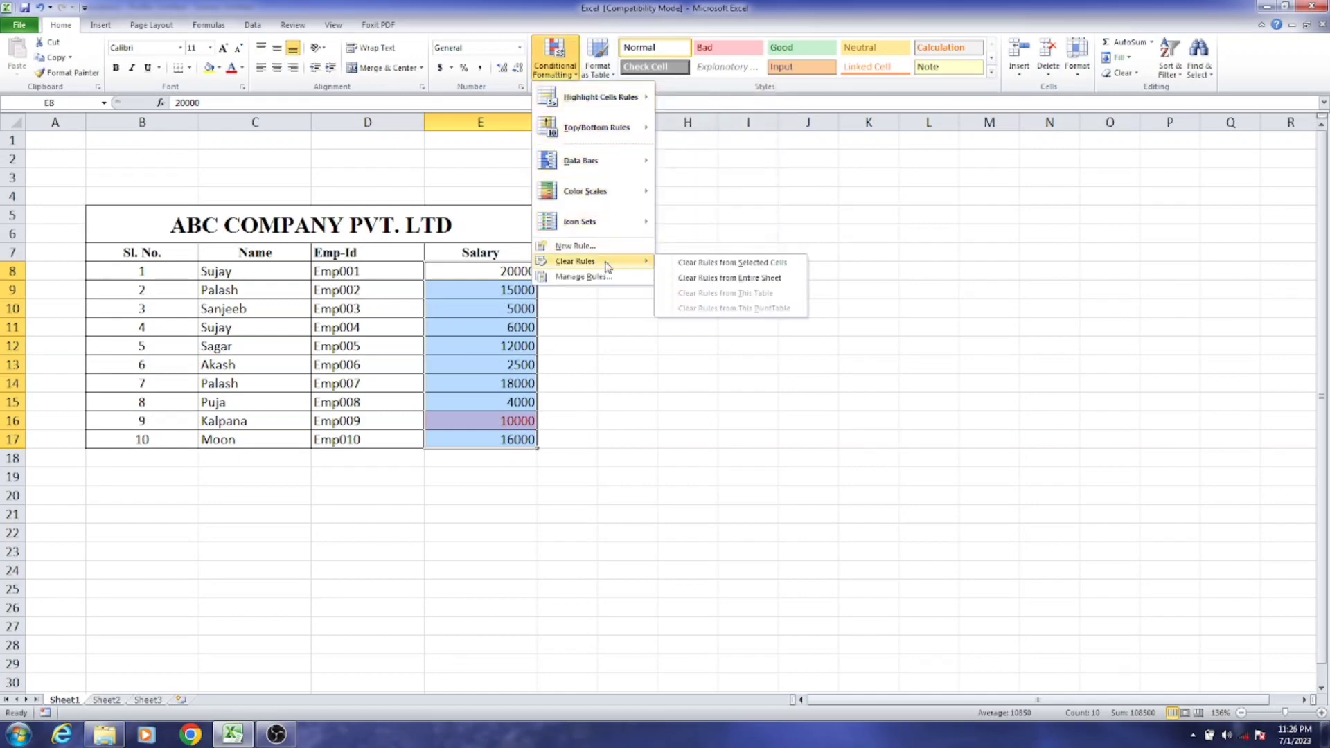
click(682, 262)
click(654, 380)
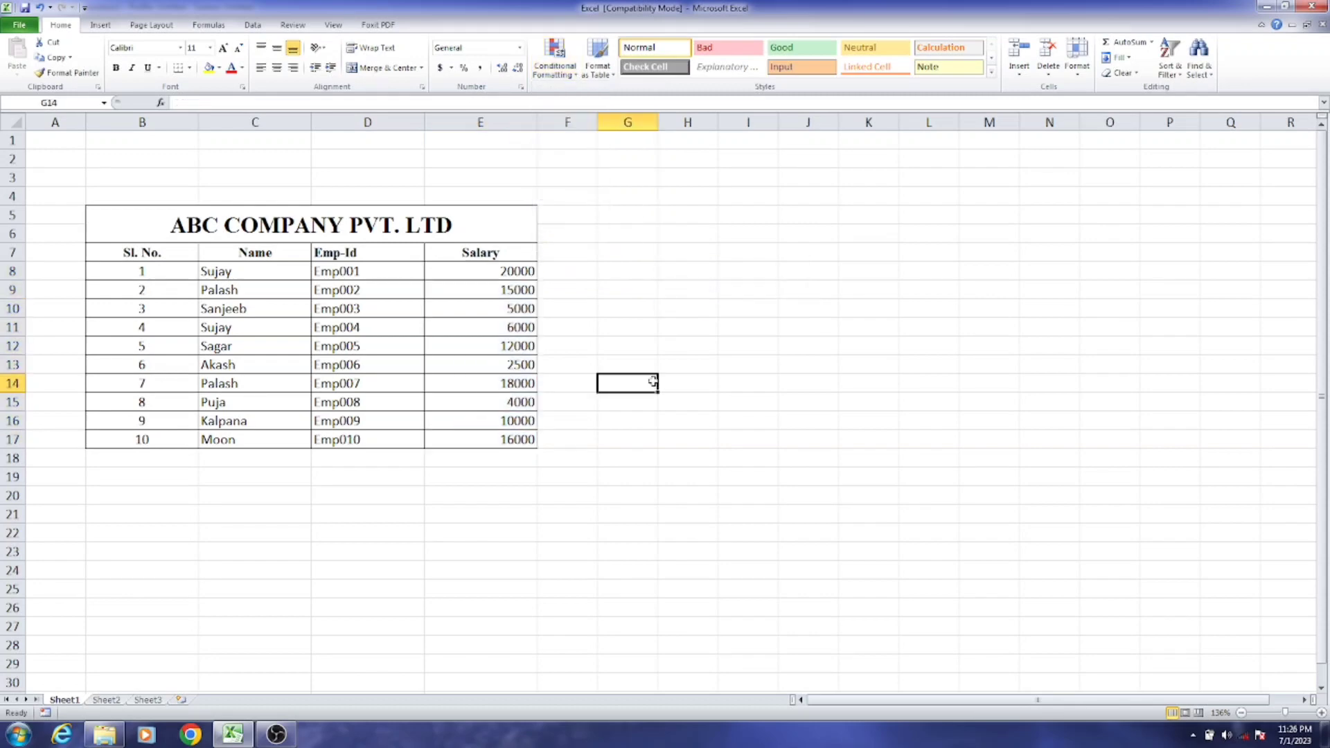
- Add a Text that Contains rule to B8:E17 for the first-listed employee's name, using Light Red Fill with Dark Red Text
drag(527, 274, 528, 400)
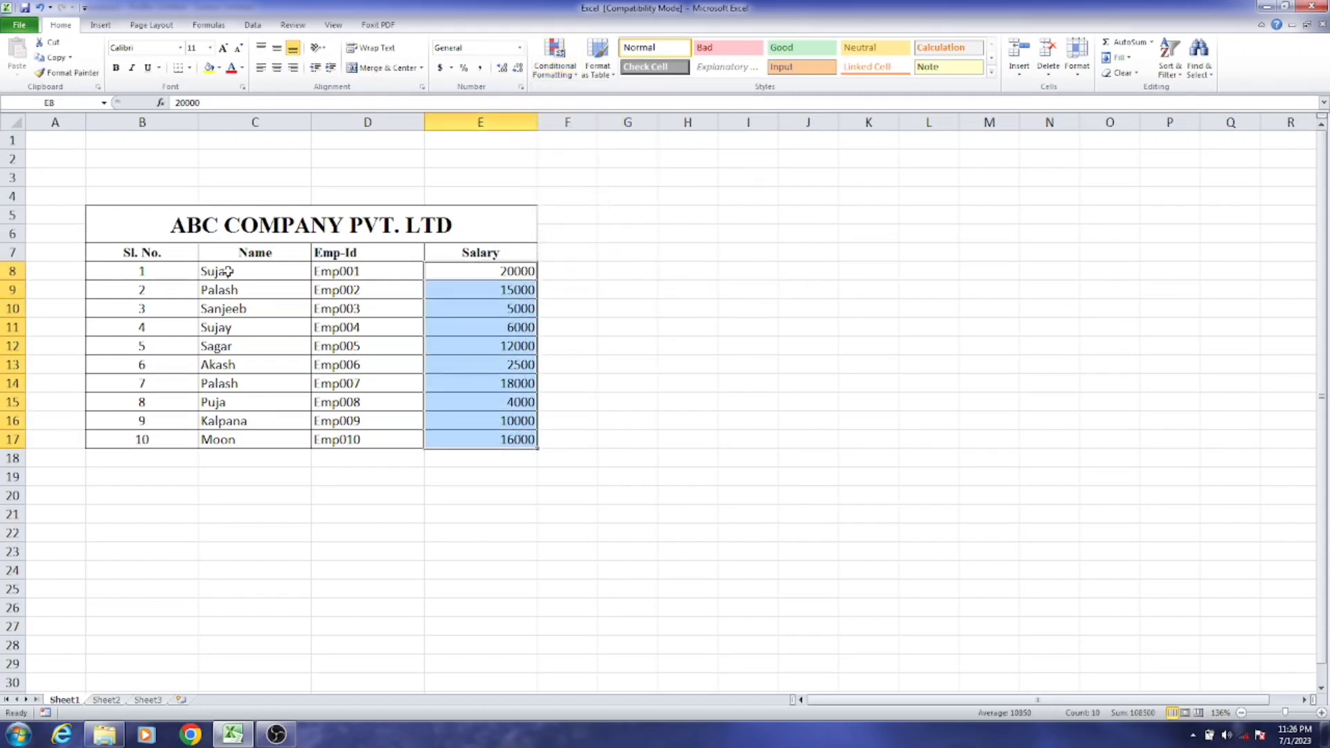
drag(147, 271, 494, 445)
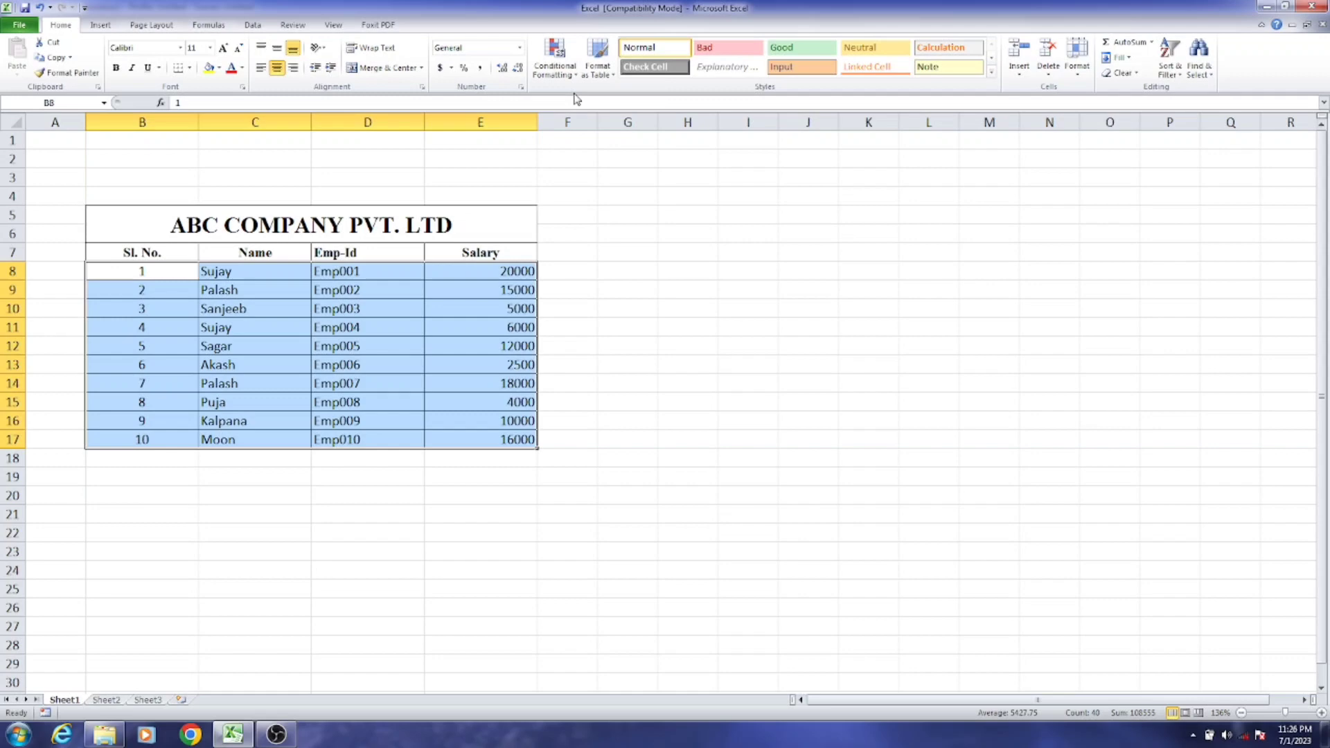
click(555, 57)
mouse_move(584, 105)
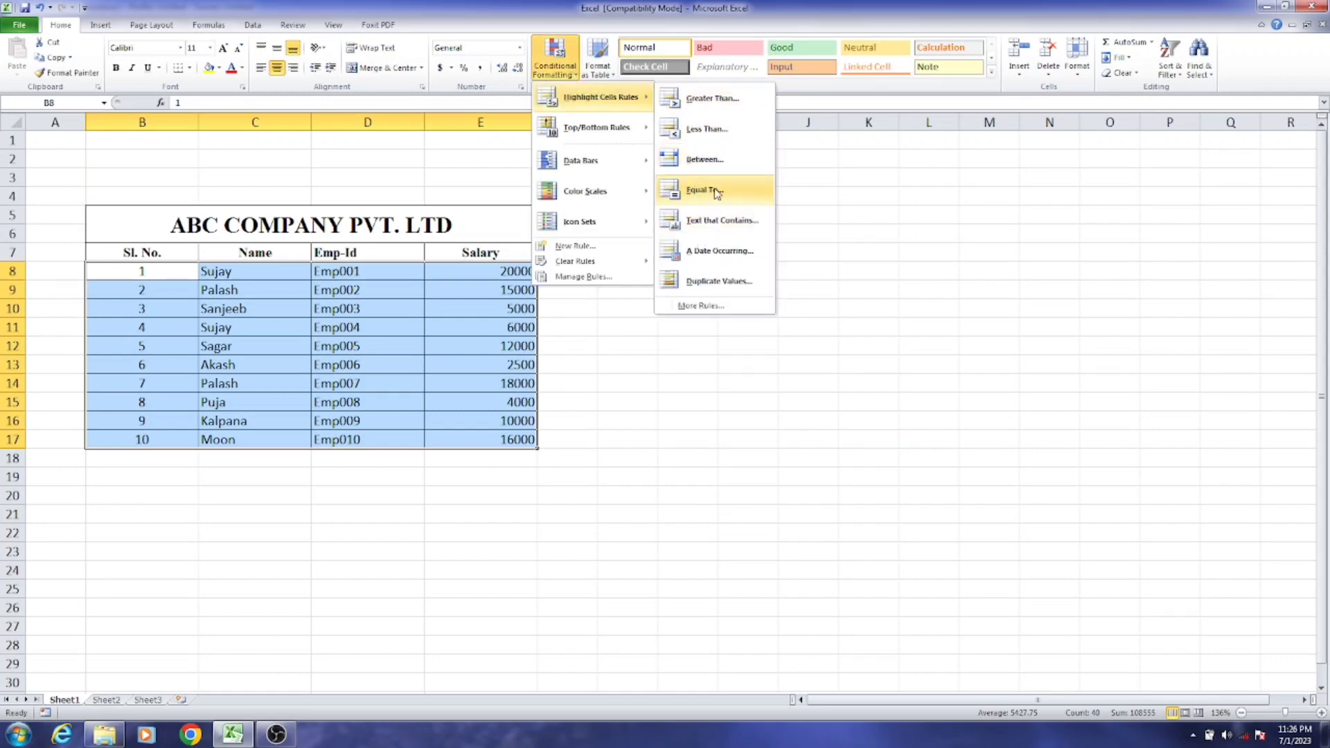
click(718, 220)
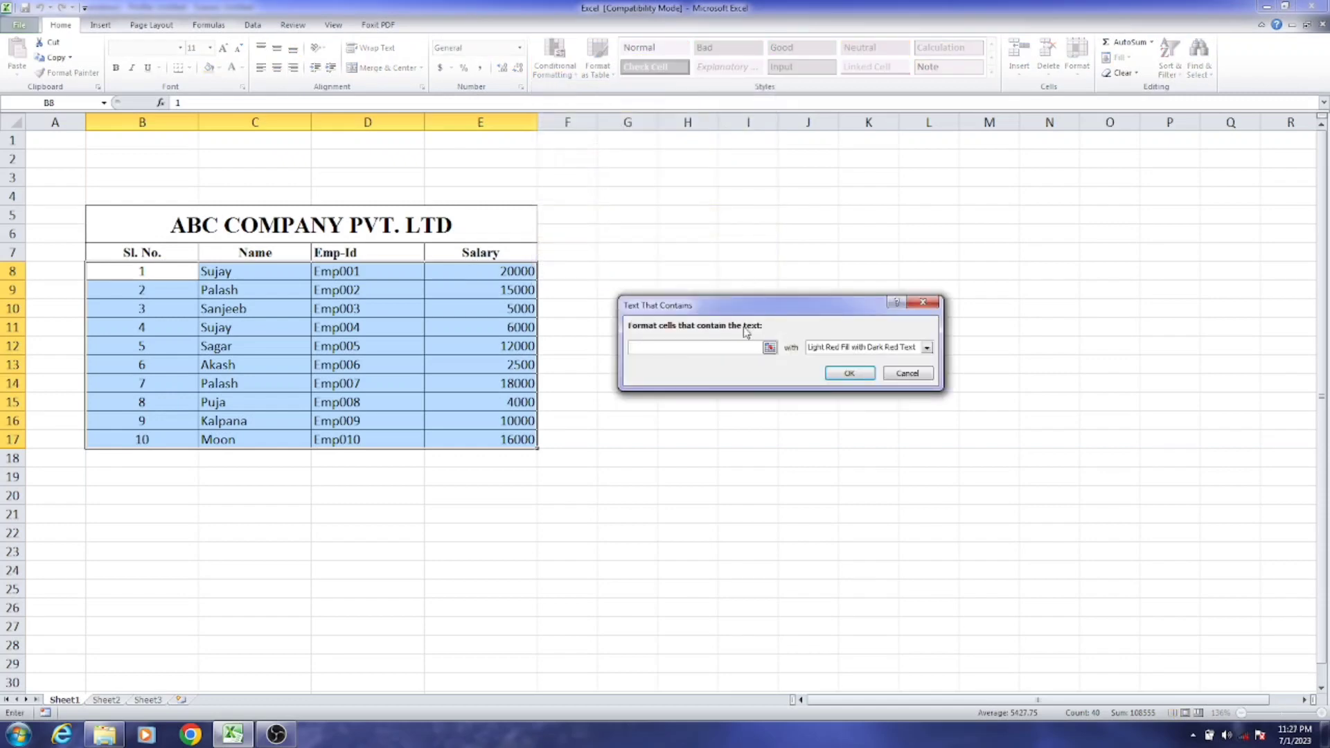
text(sujay)
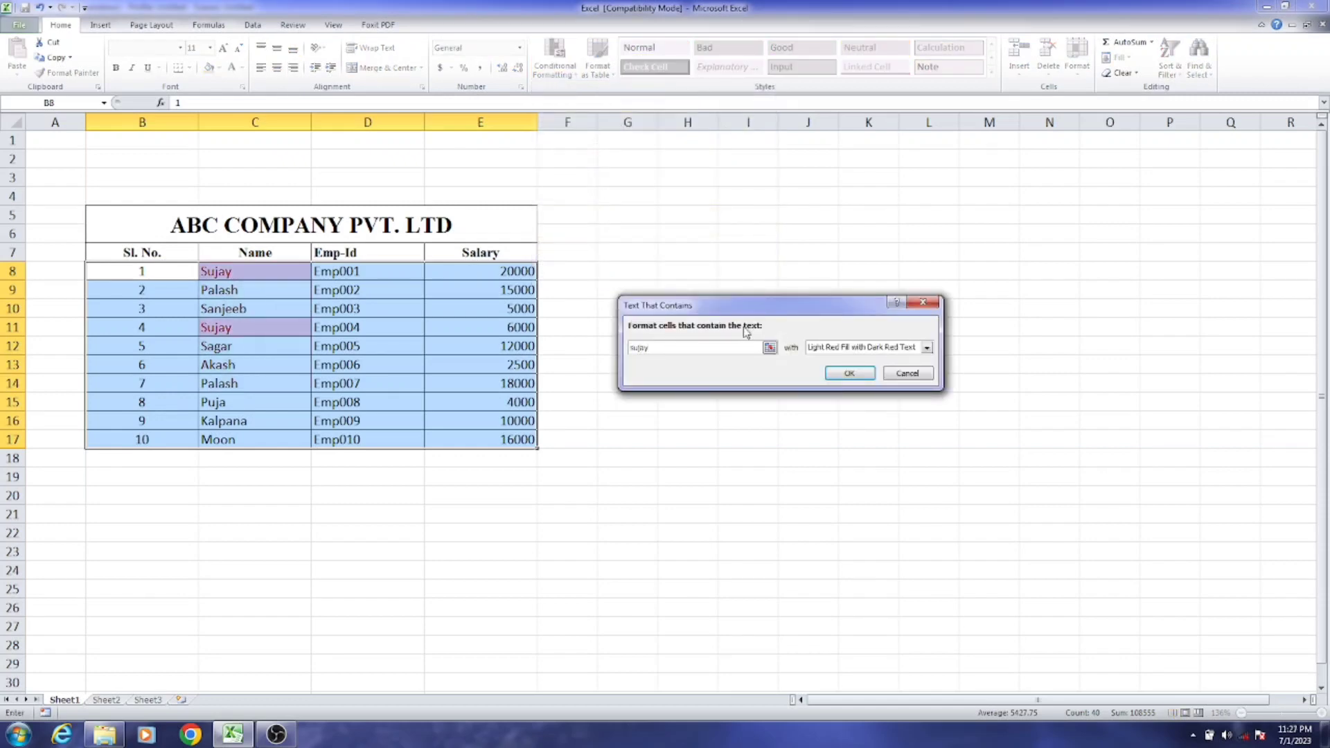
key(Return)
click(669, 534)
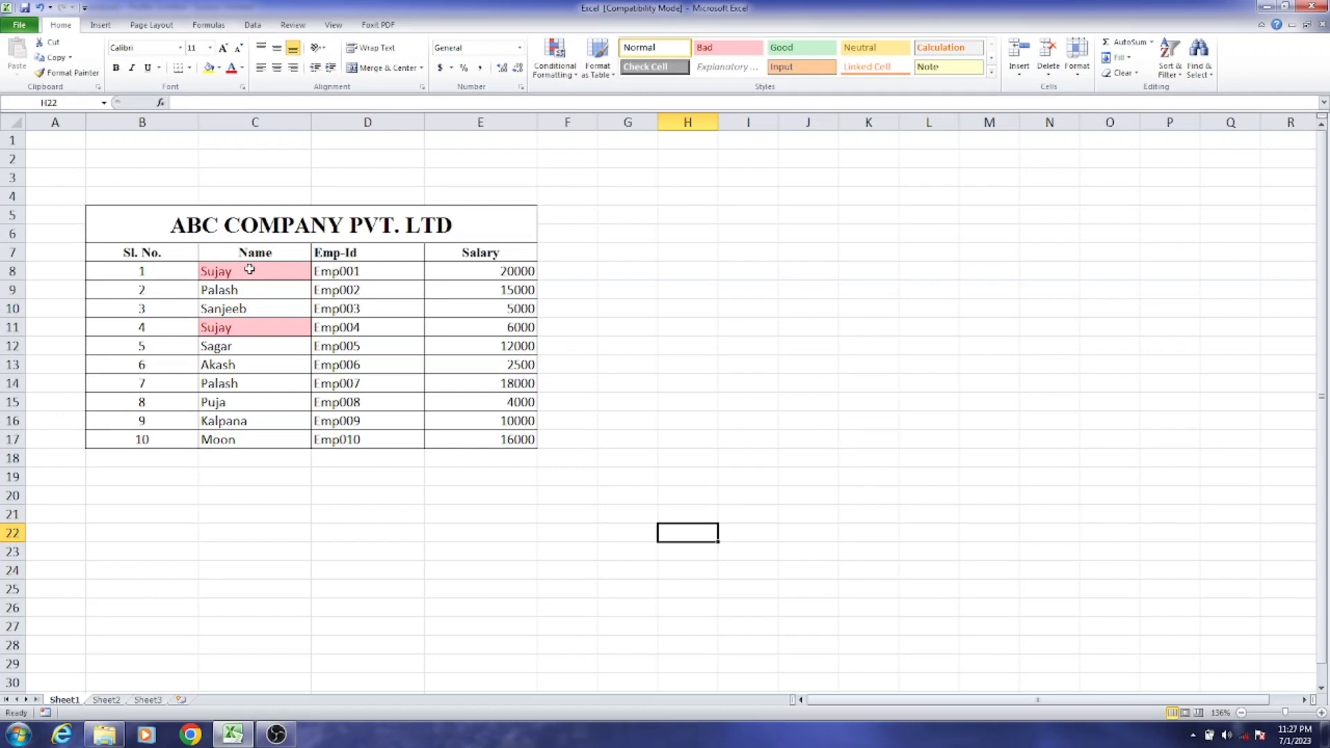
- Clear the text highlight rule from the selected table cells B8:E17
drag(164, 271, 508, 437)
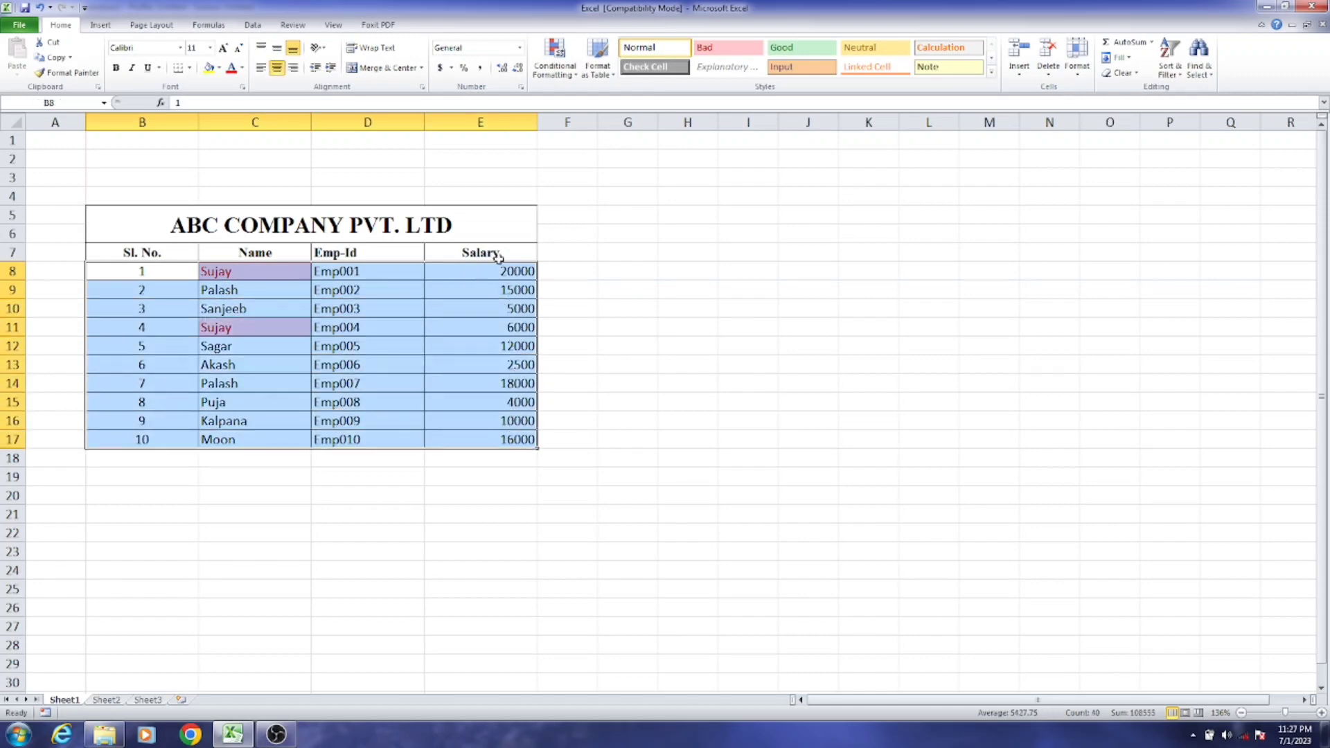
click(564, 75)
mouse_move(589, 261)
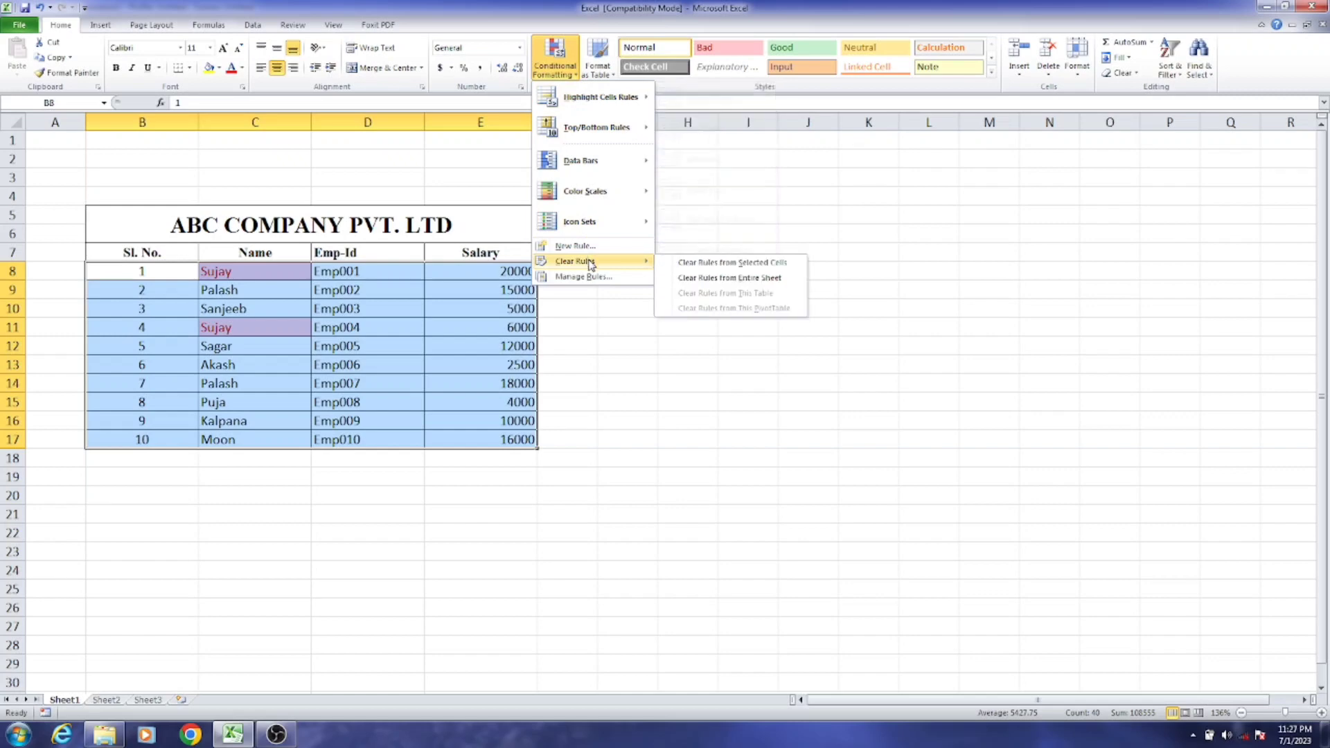
click(727, 265)
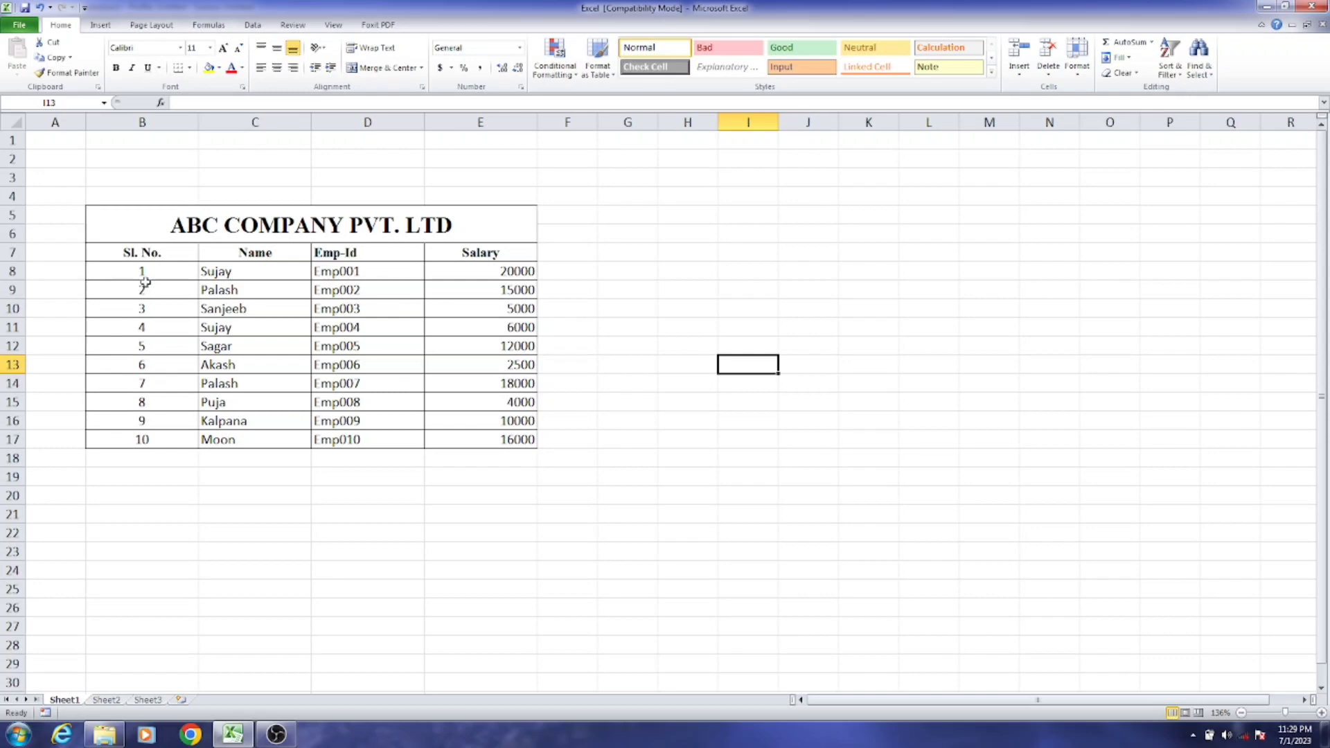
- Examine the date period options of the A Date Occurring highlight rule for B8:E17 without applying a rule
drag(141, 272, 510, 441)
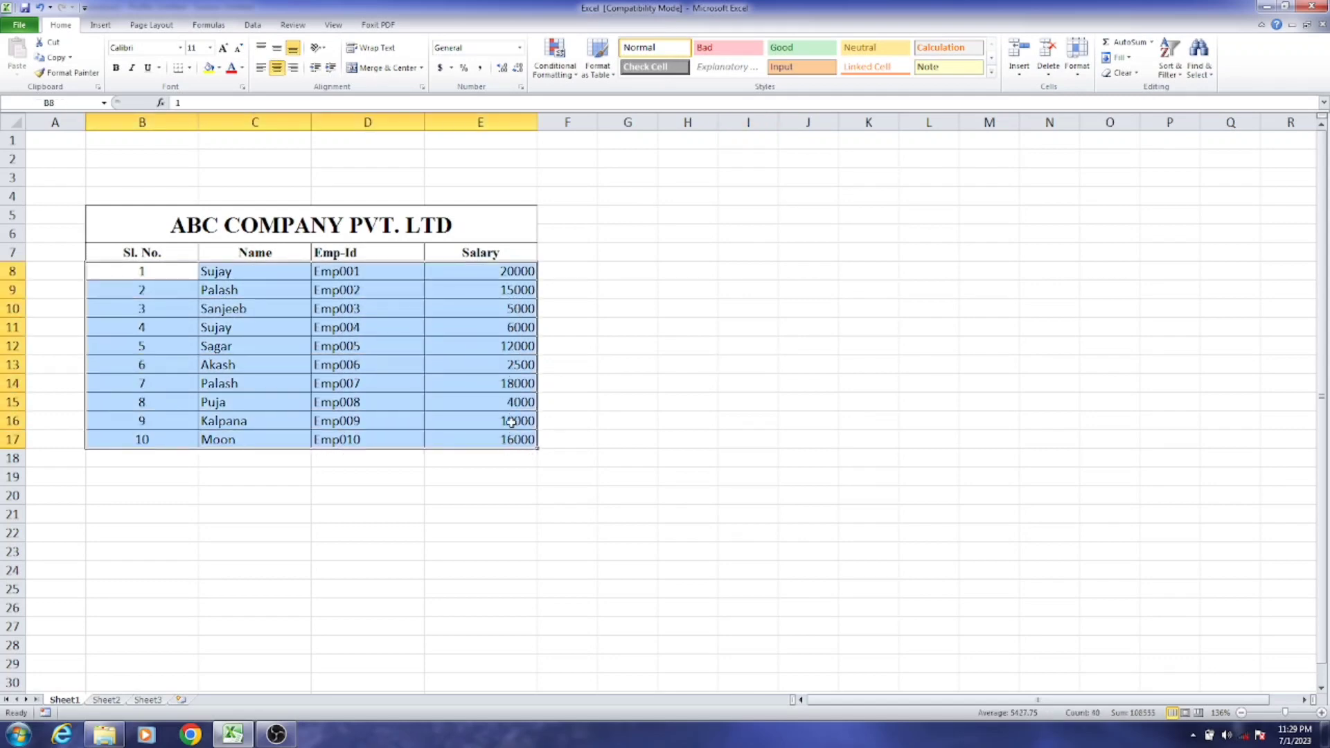
click(563, 81)
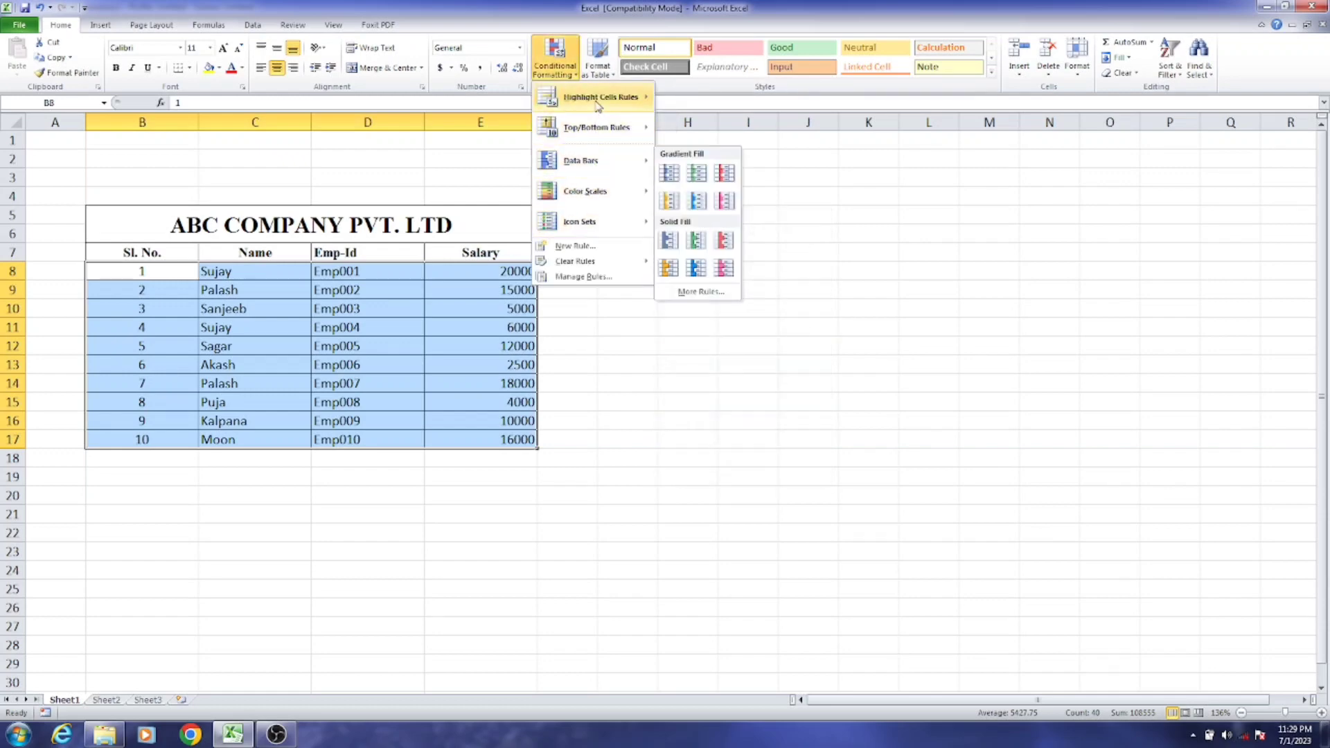
mouse_move(607, 101)
click(719, 253)
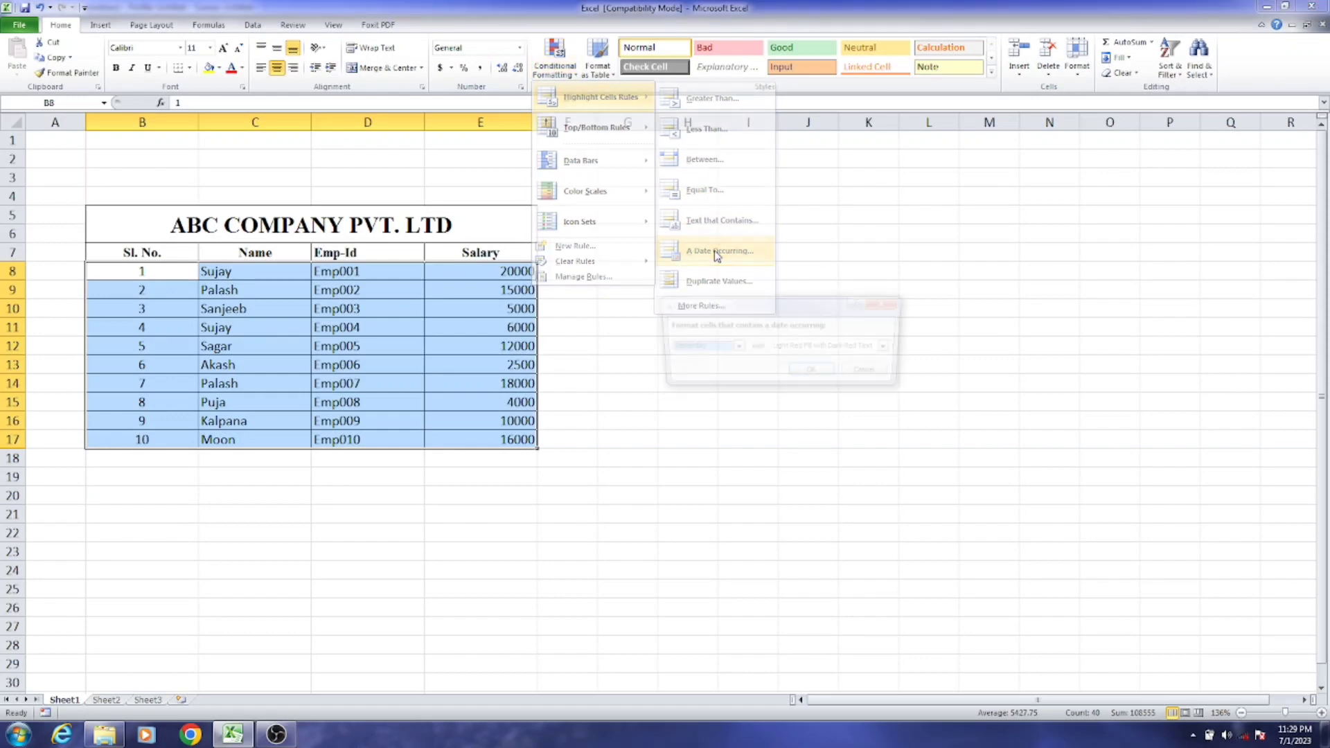
click(736, 348)
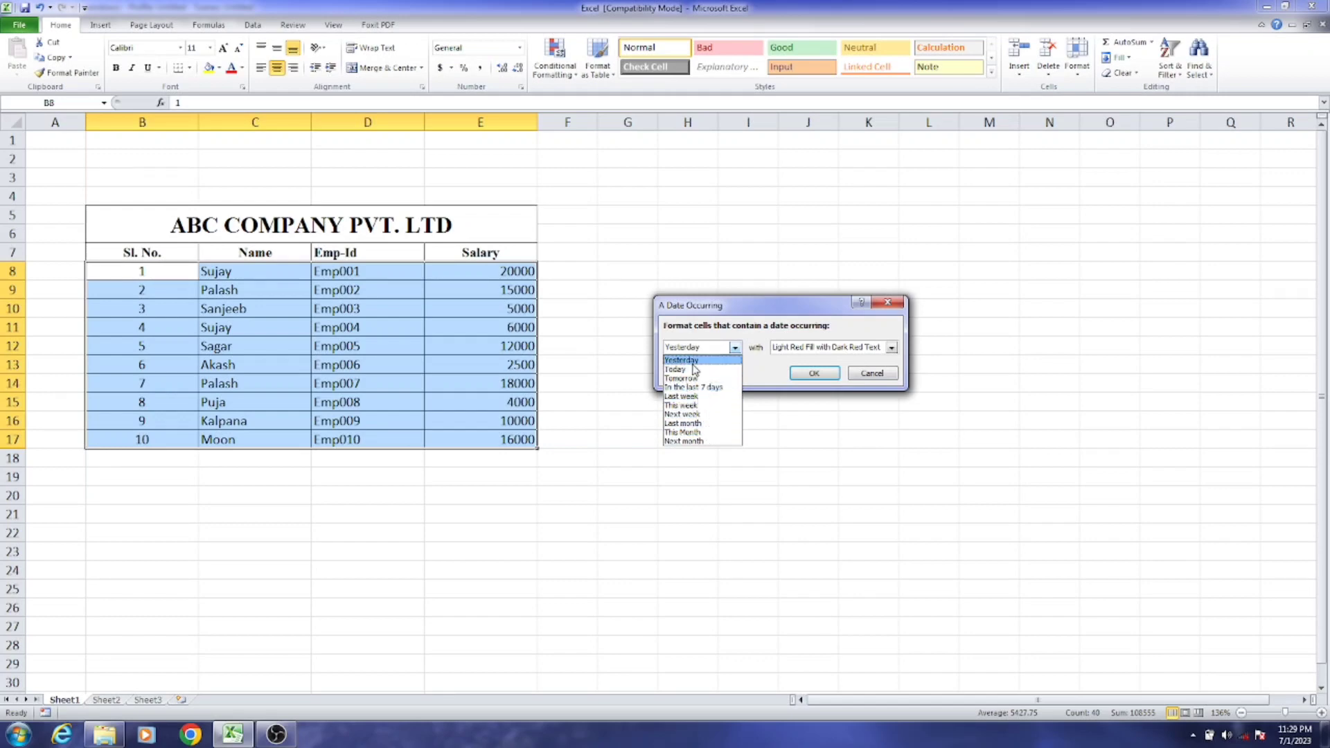
click(868, 374)
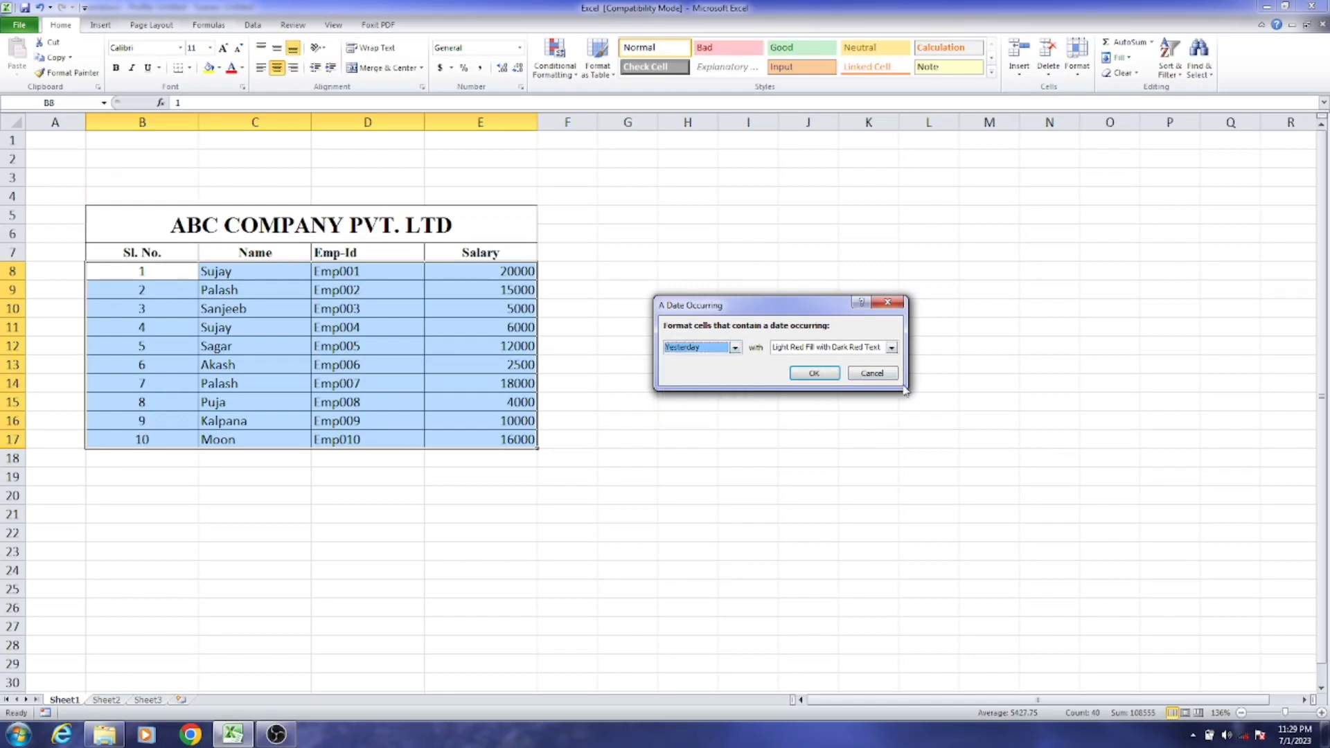
click(871, 373)
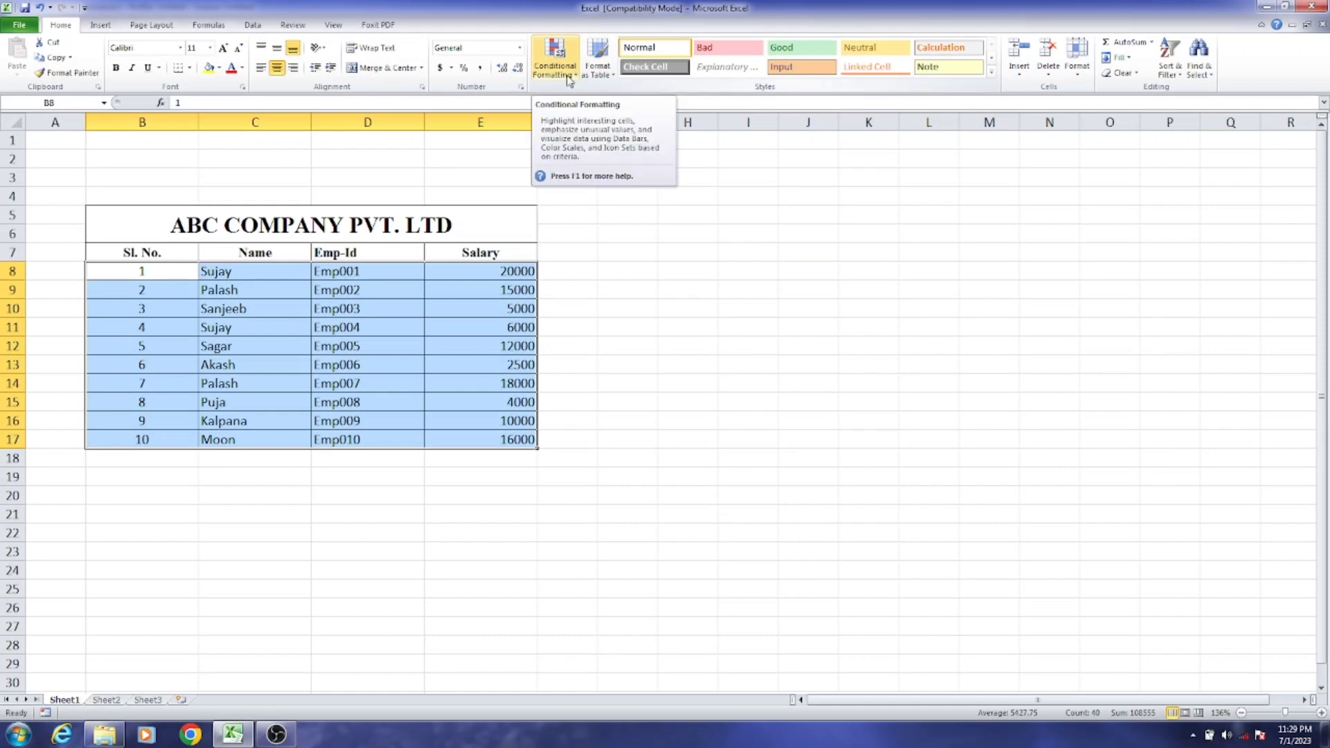
- Preview the Duplicate Values highlight rule on B8:E17 with Light Red Fill with Dark Red Text, without applying it
click(569, 78)
mouse_move(596, 100)
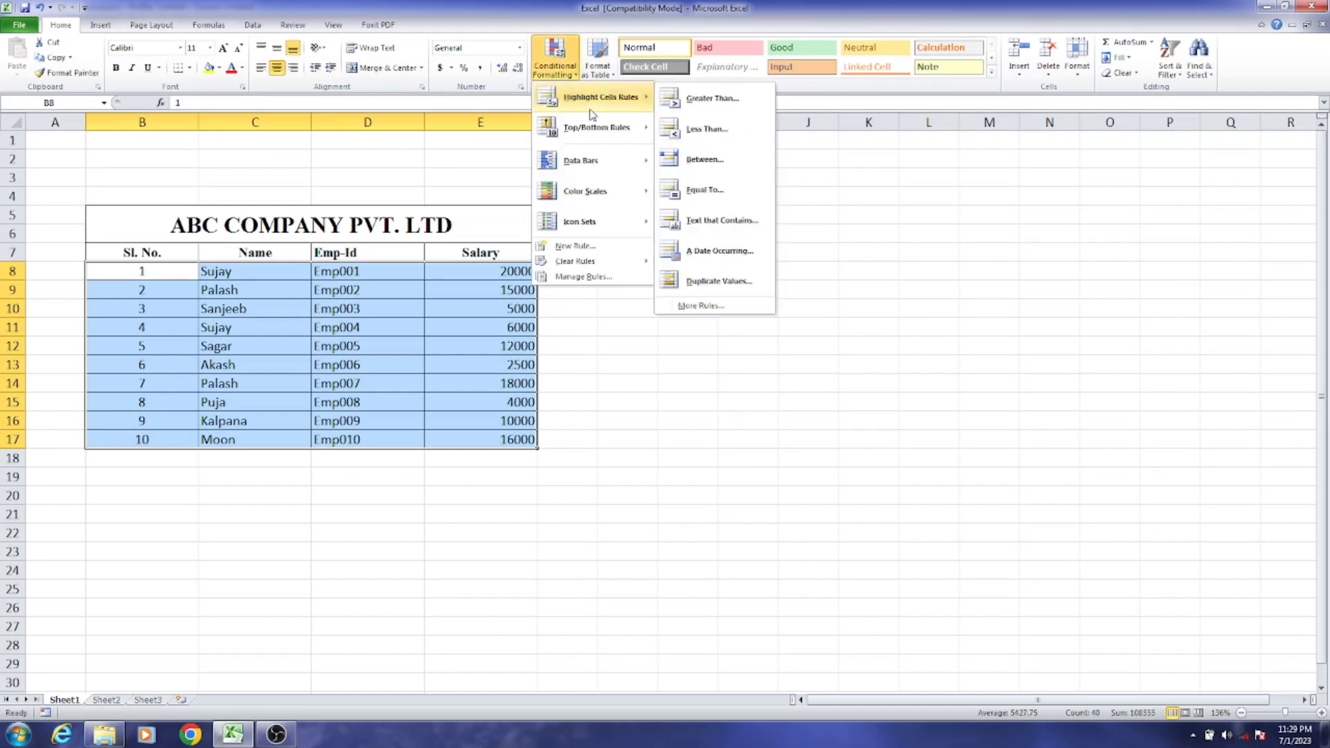
click(719, 281)
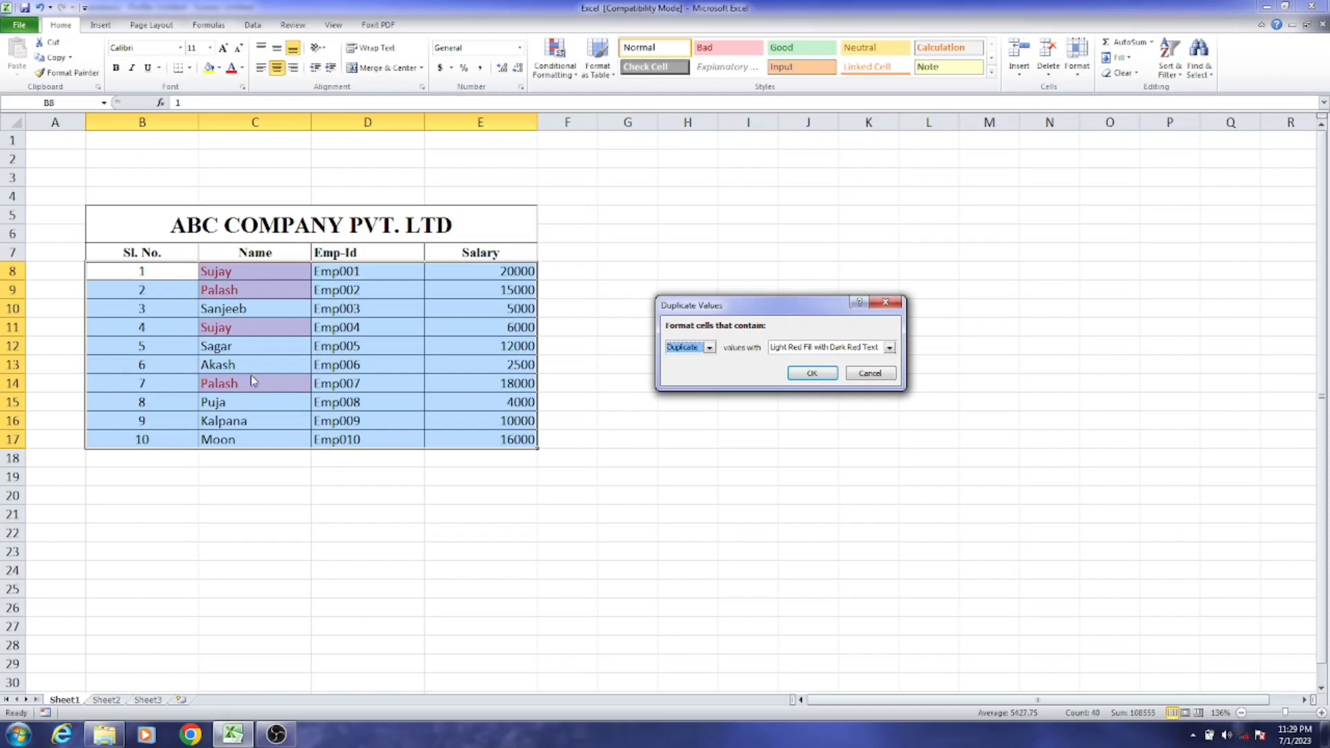
click(872, 373)
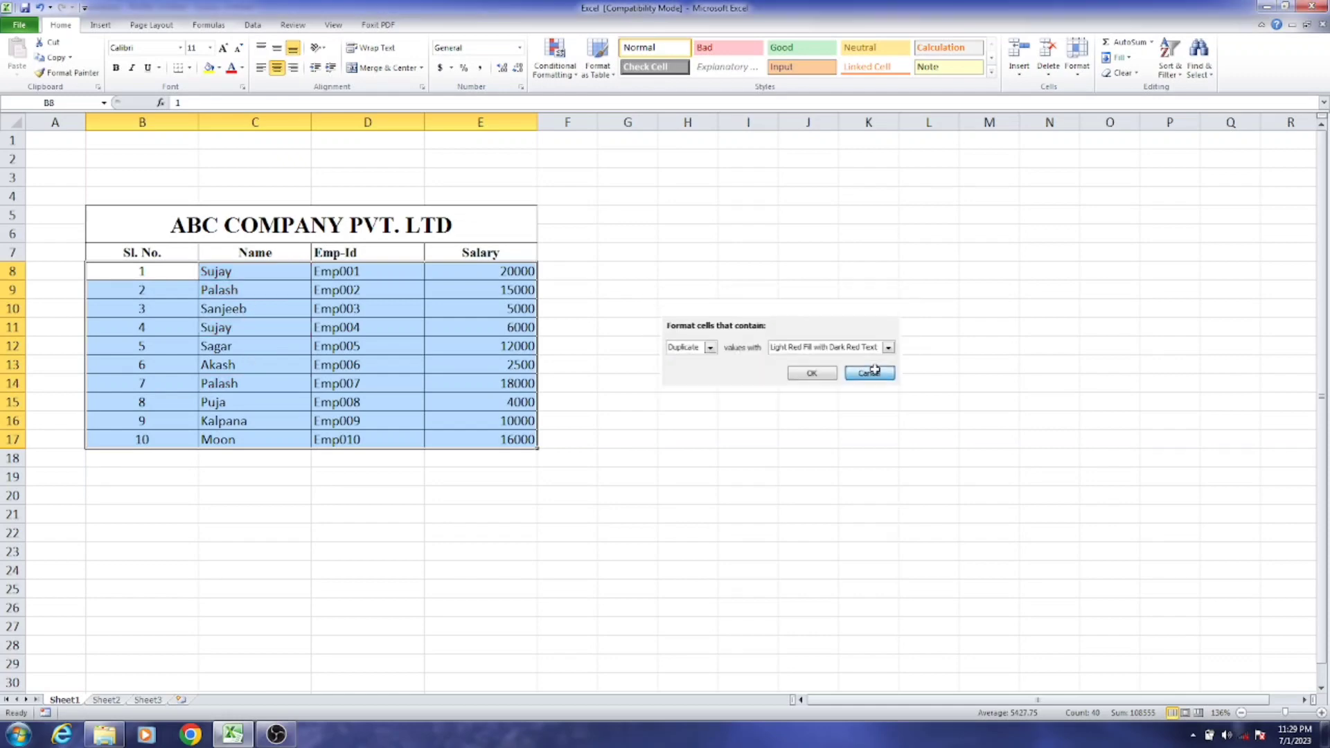
click(748, 363)
click(555, 58)
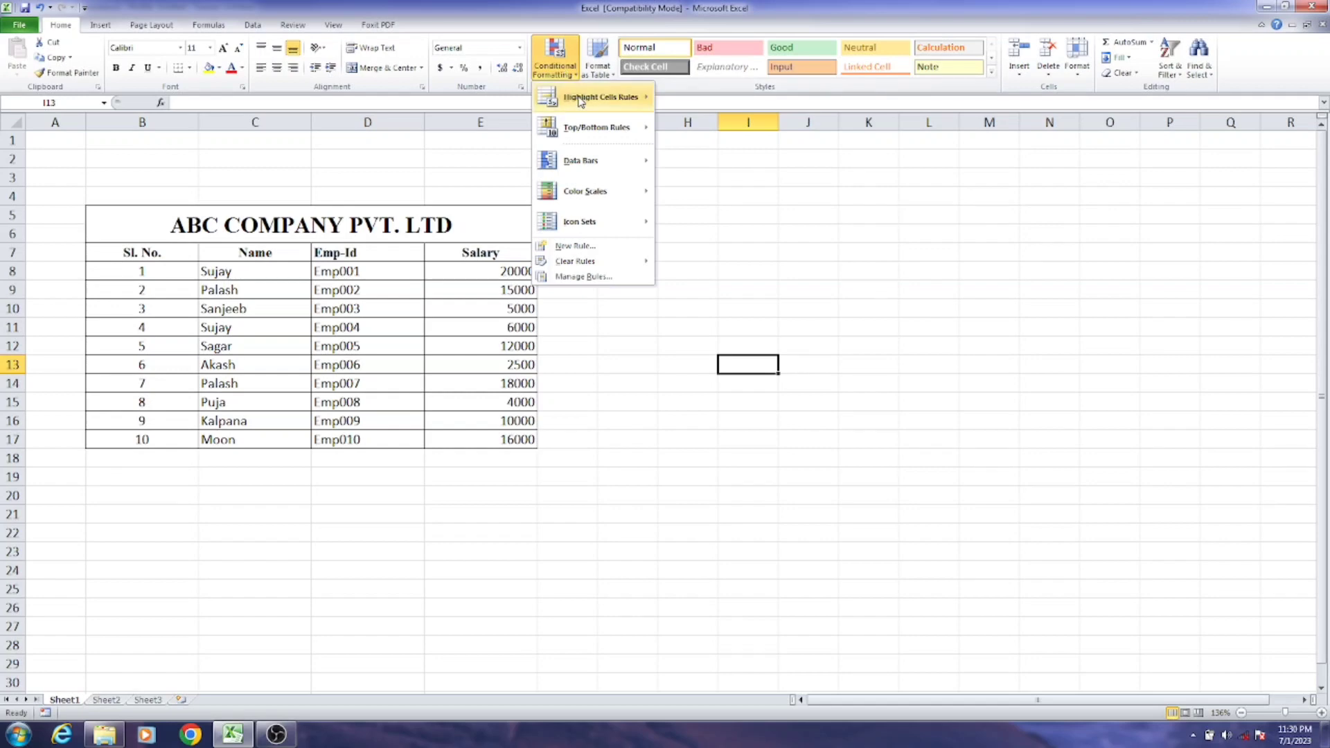
mouse_move(600, 125)
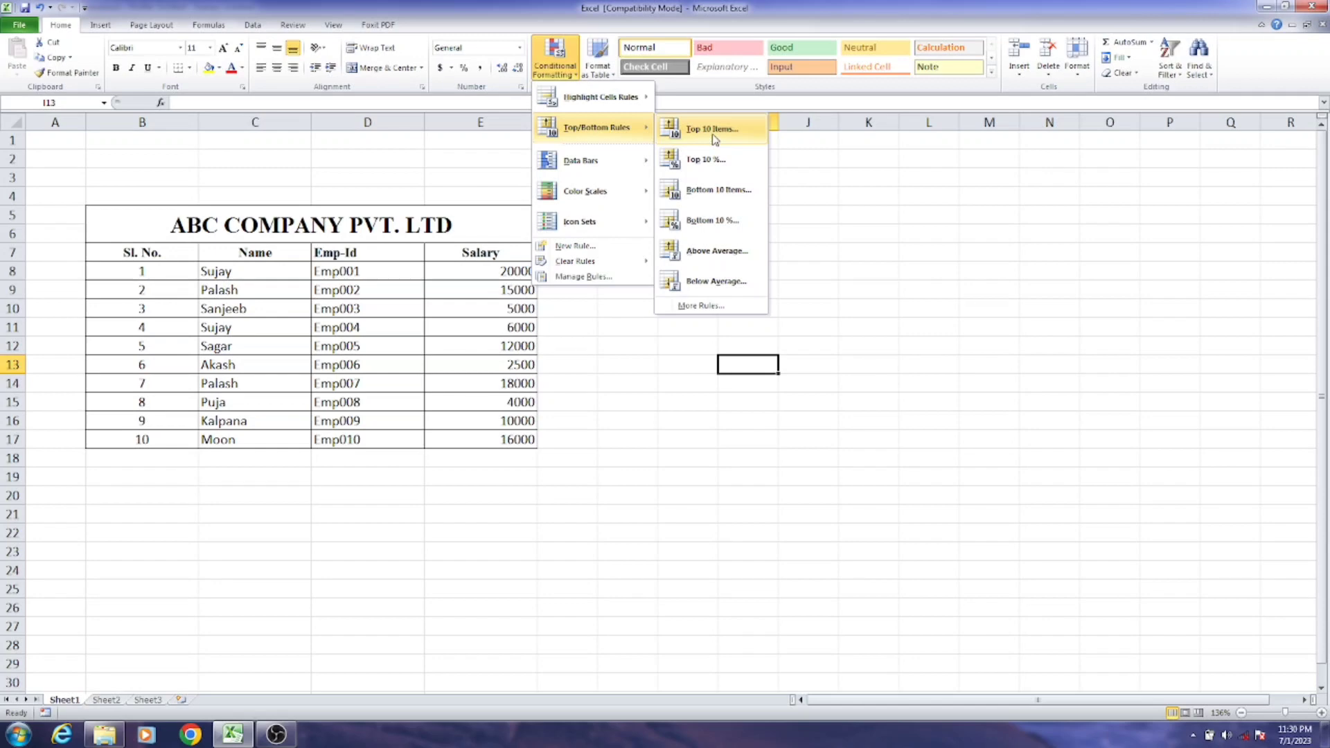
click(546, 327)
- Preview a Top 10 Items rule on salary cells E8:E17 for the top 2 and then top 3 values, without applying it
drag(511, 274, 507, 443)
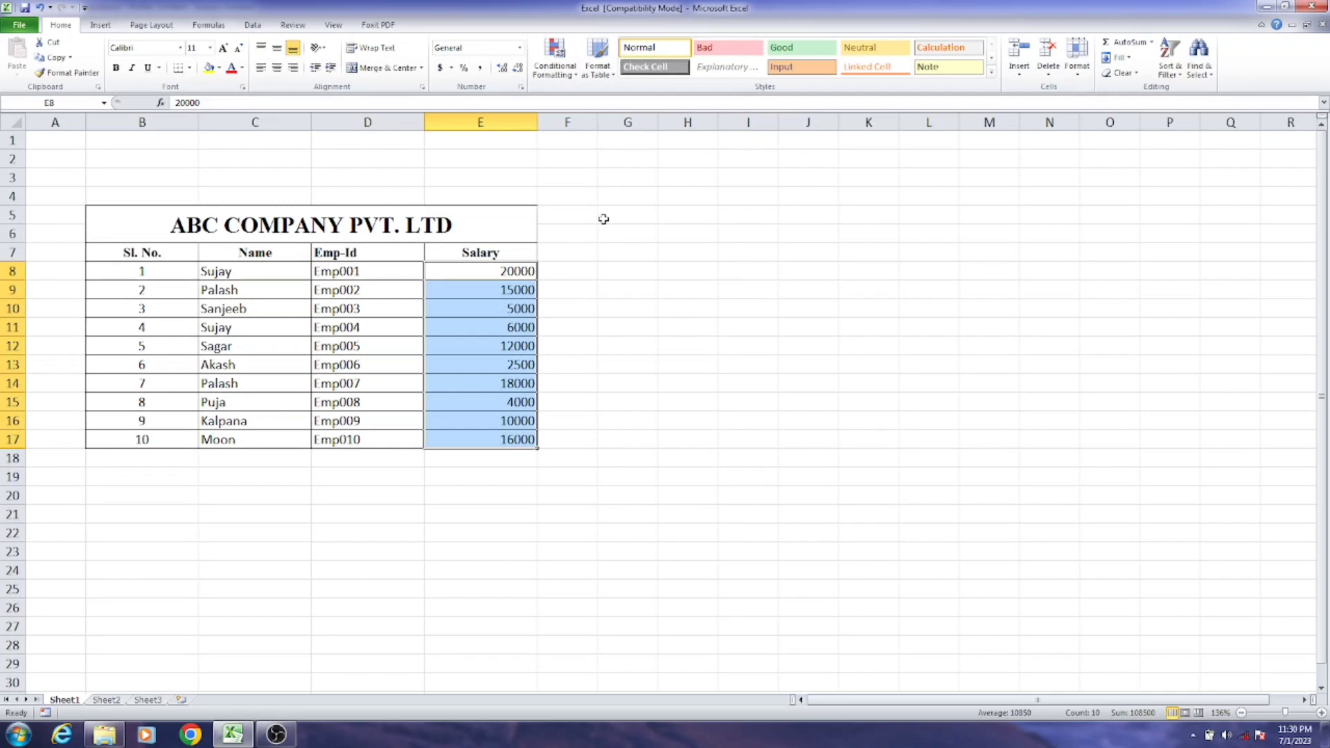
click(568, 80)
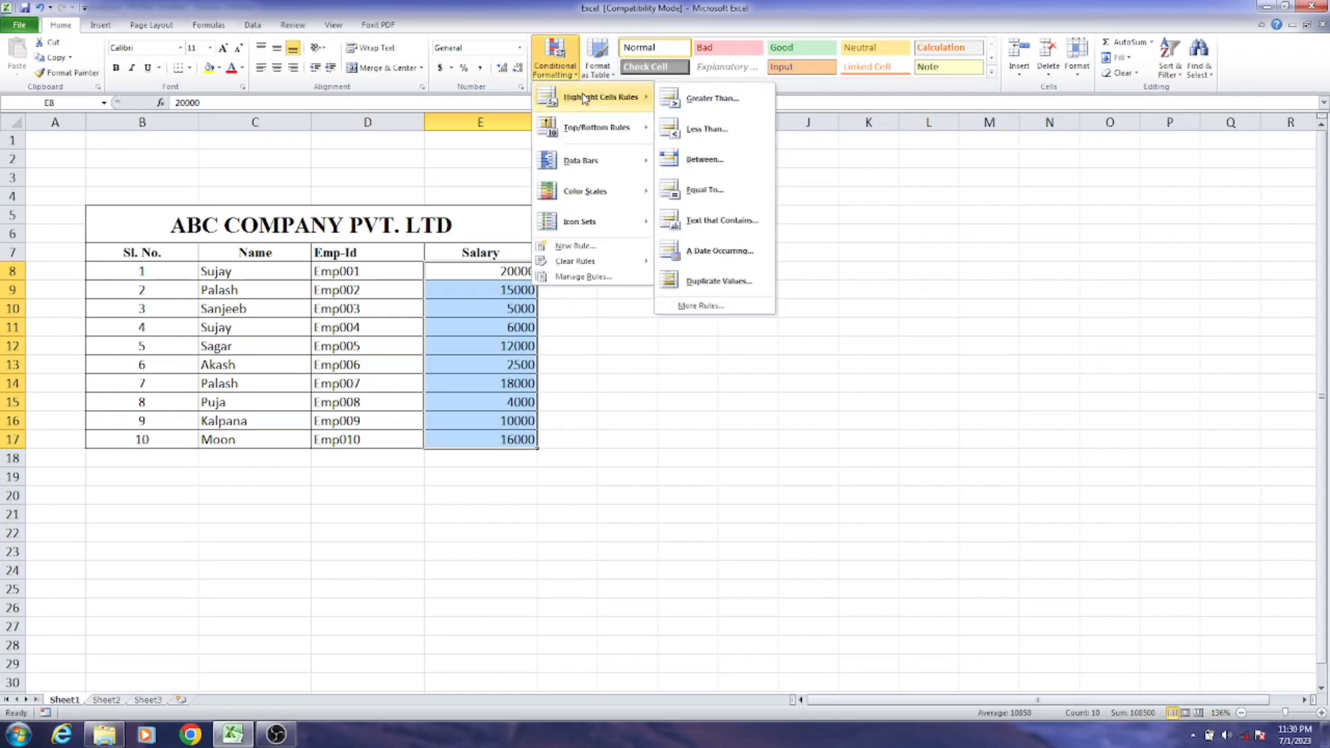
mouse_move(589, 129)
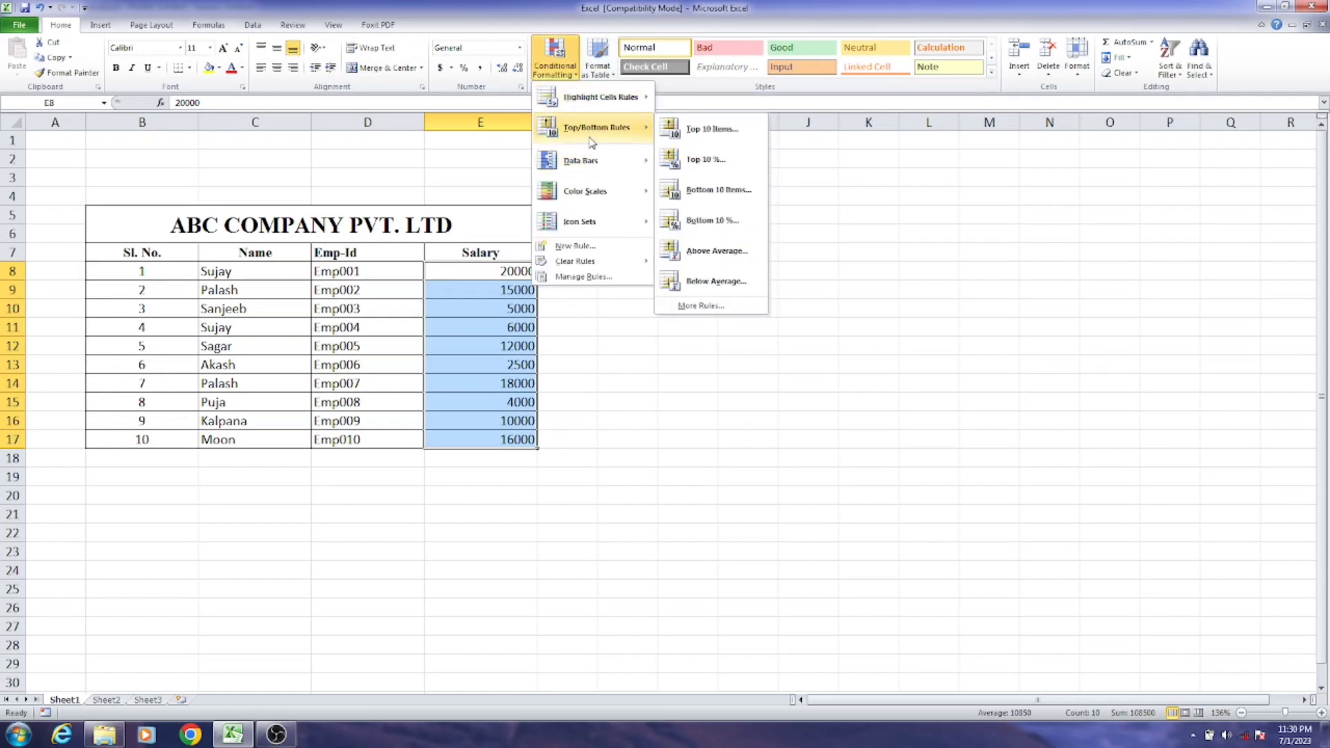
click(706, 129)
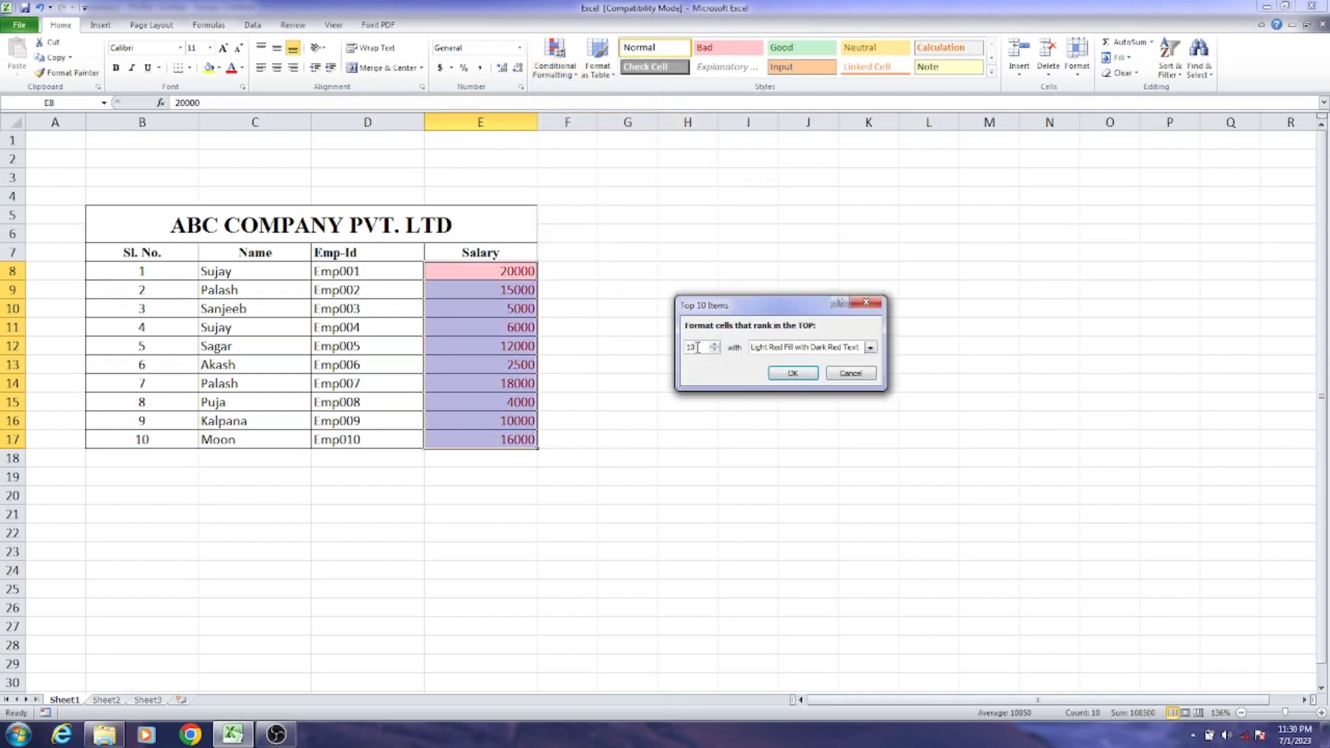
key(BackSpace)
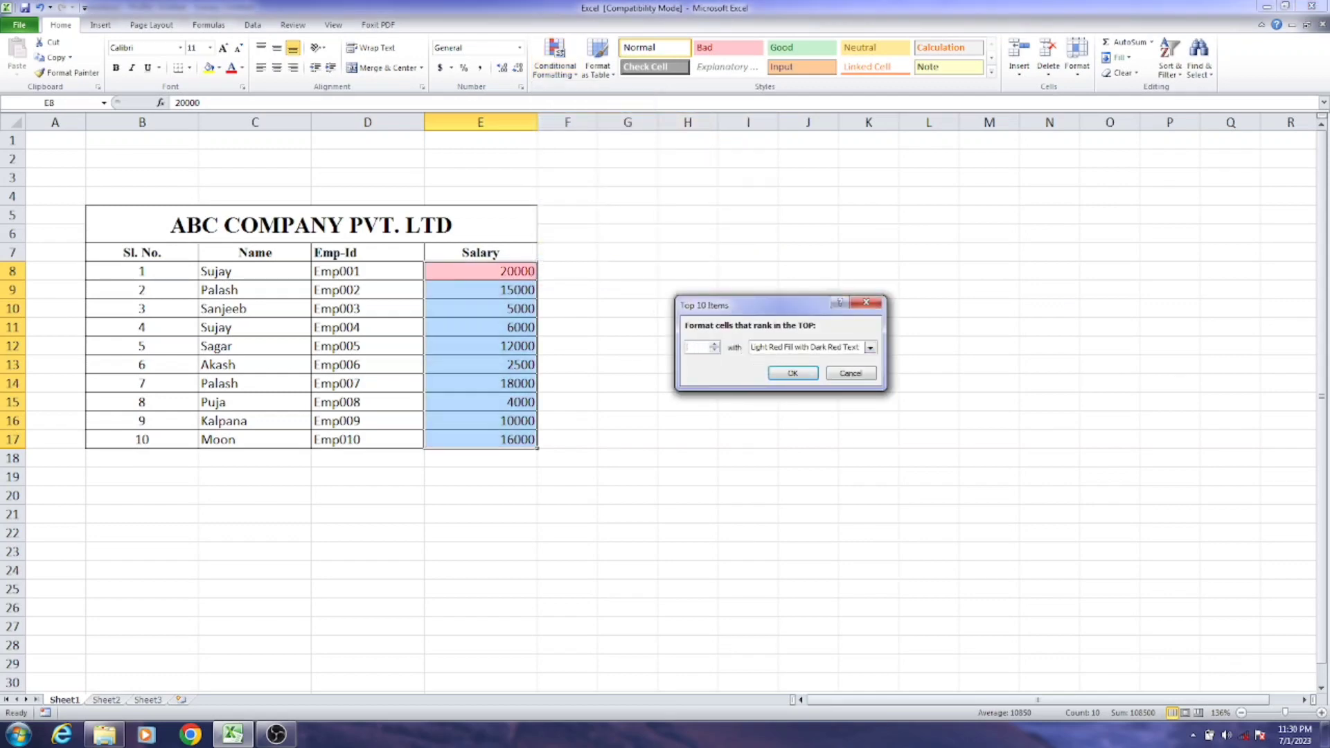
text(2)
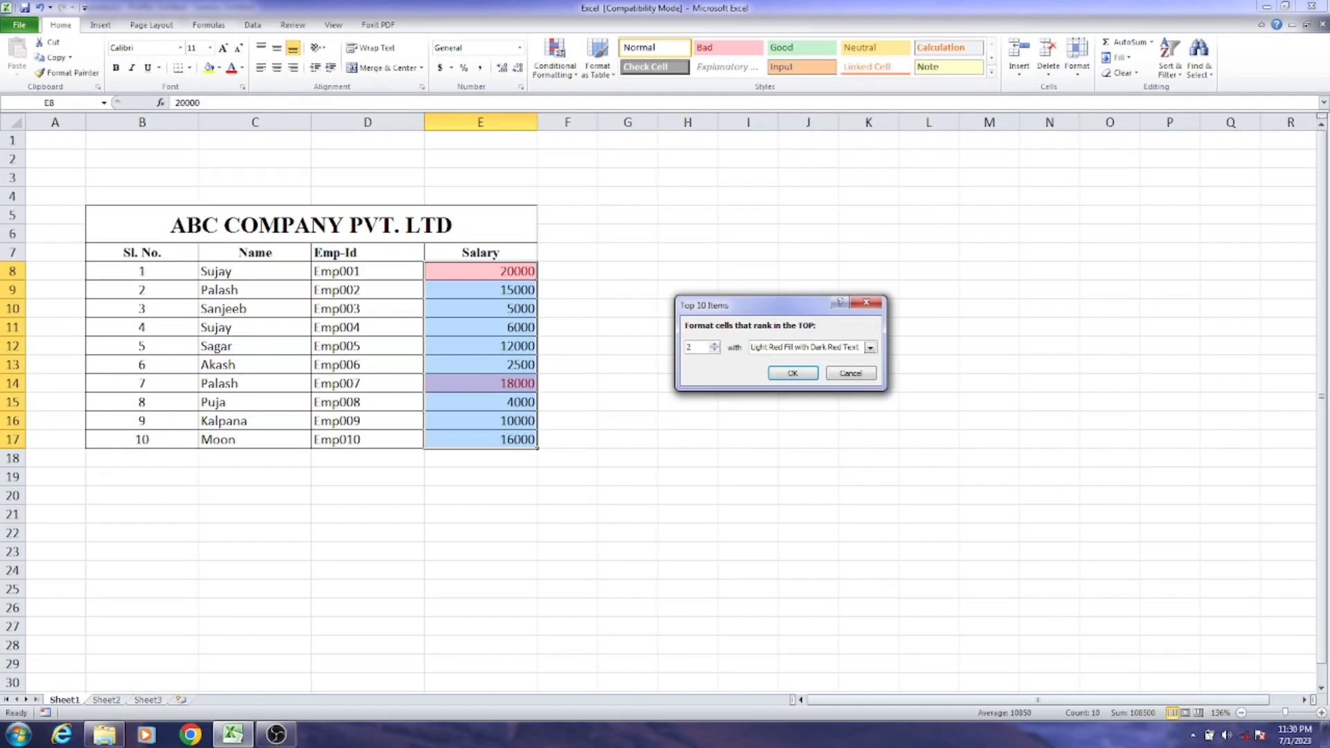
text(3)
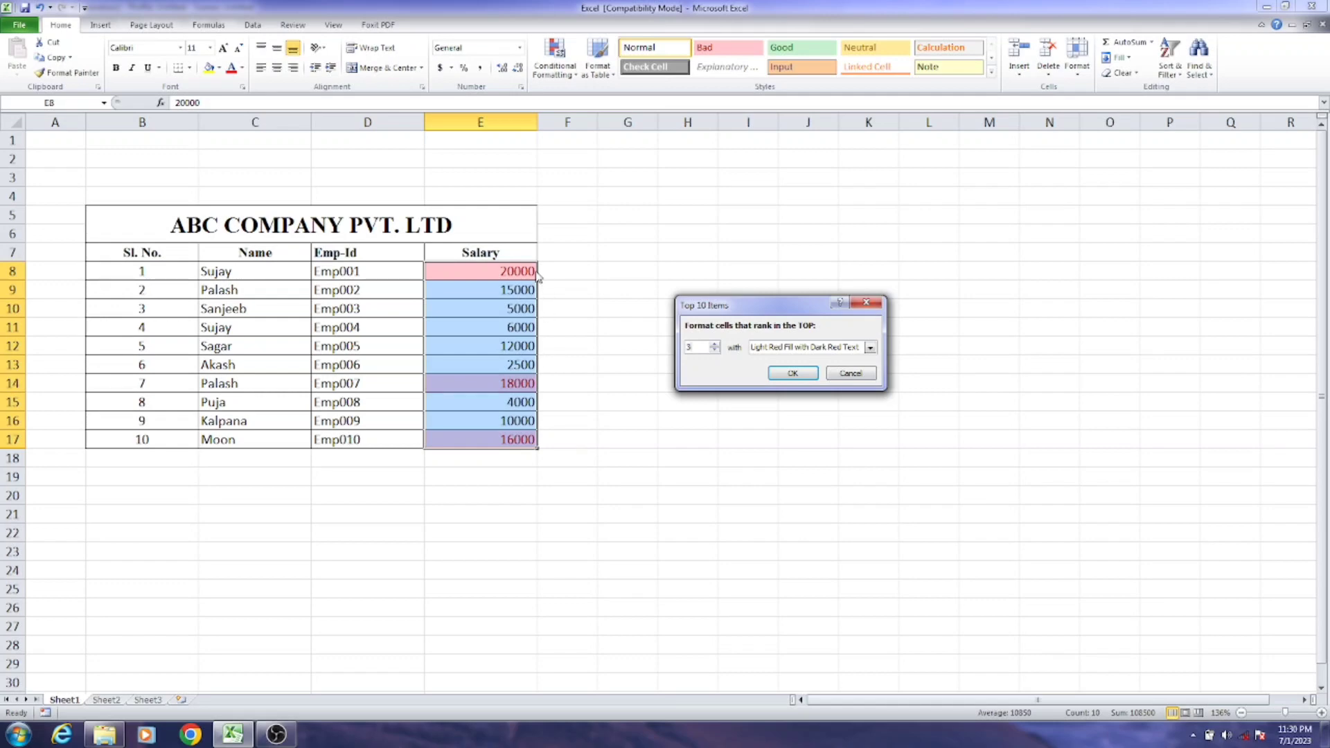
click(849, 373)
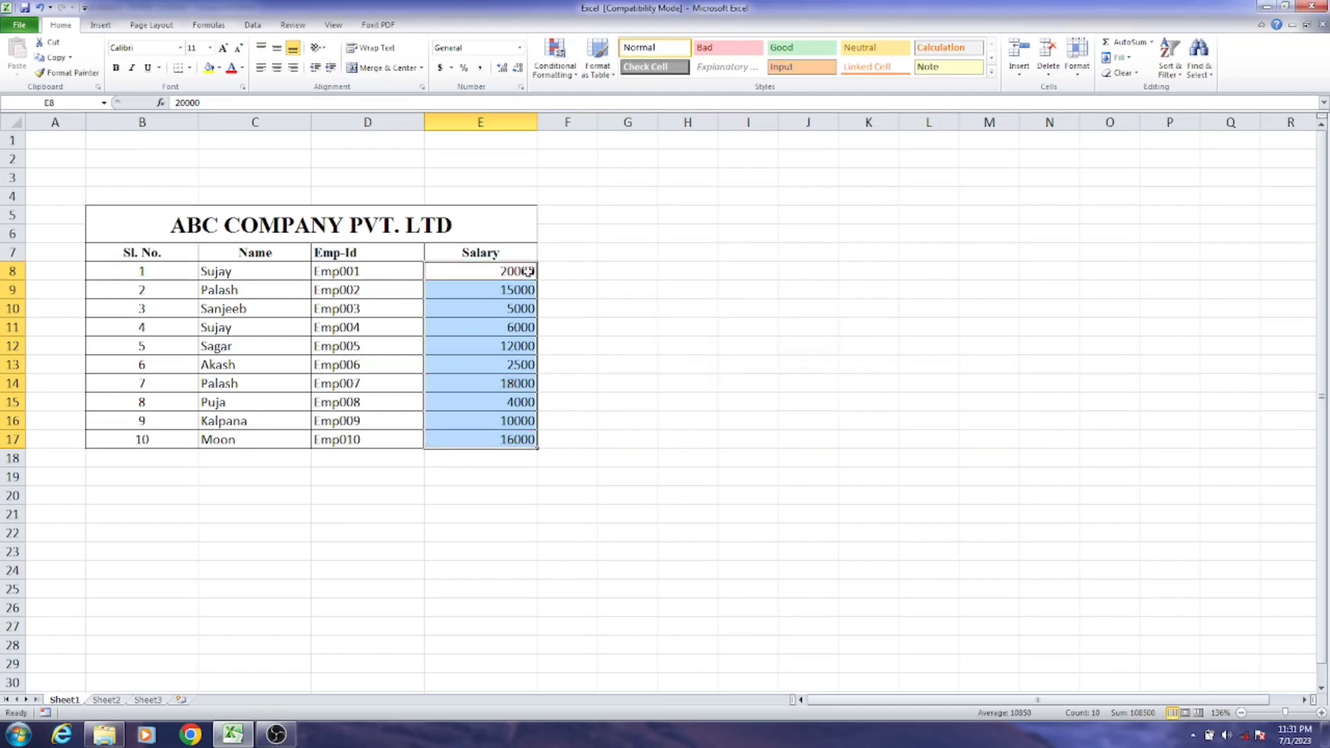
- Preview the Top 10% rule on the selected salary cells E8:E17 with Light Red Fill with Dark Red Text, without applying it
click(554, 83)
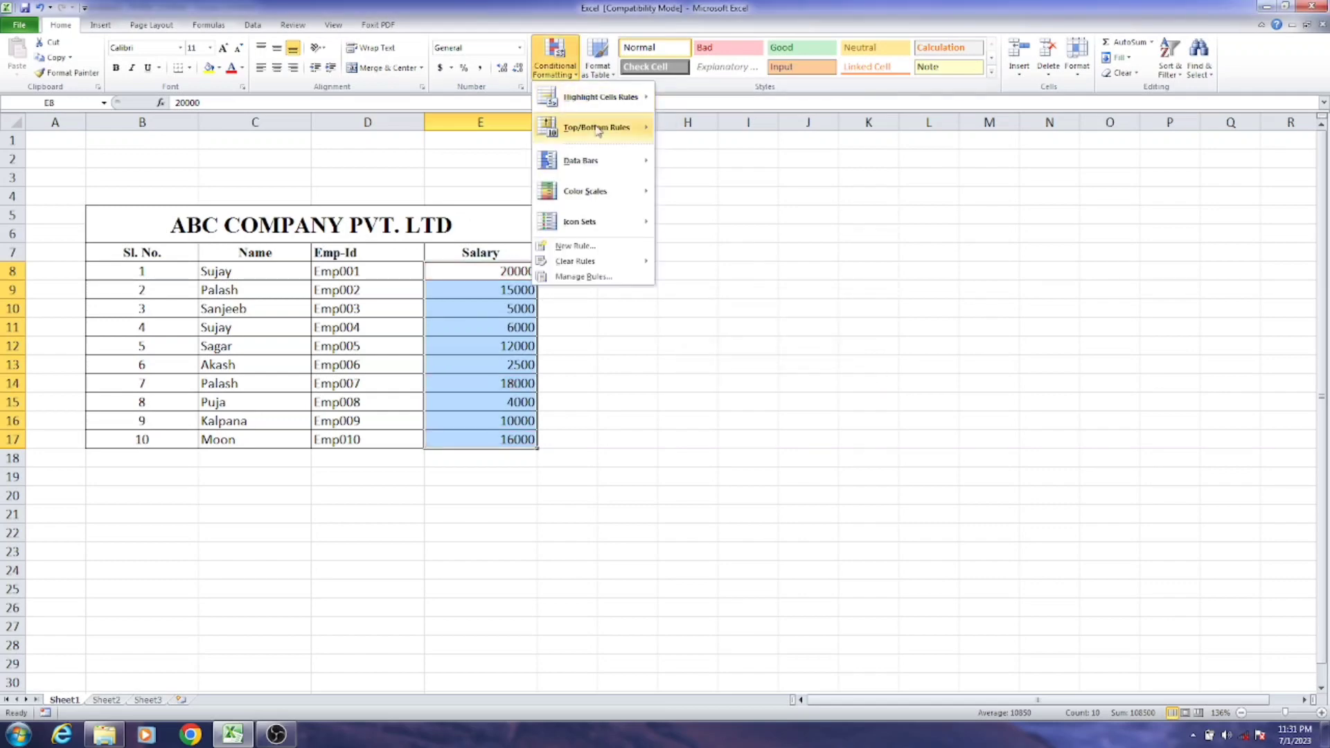
mouse_move(603, 129)
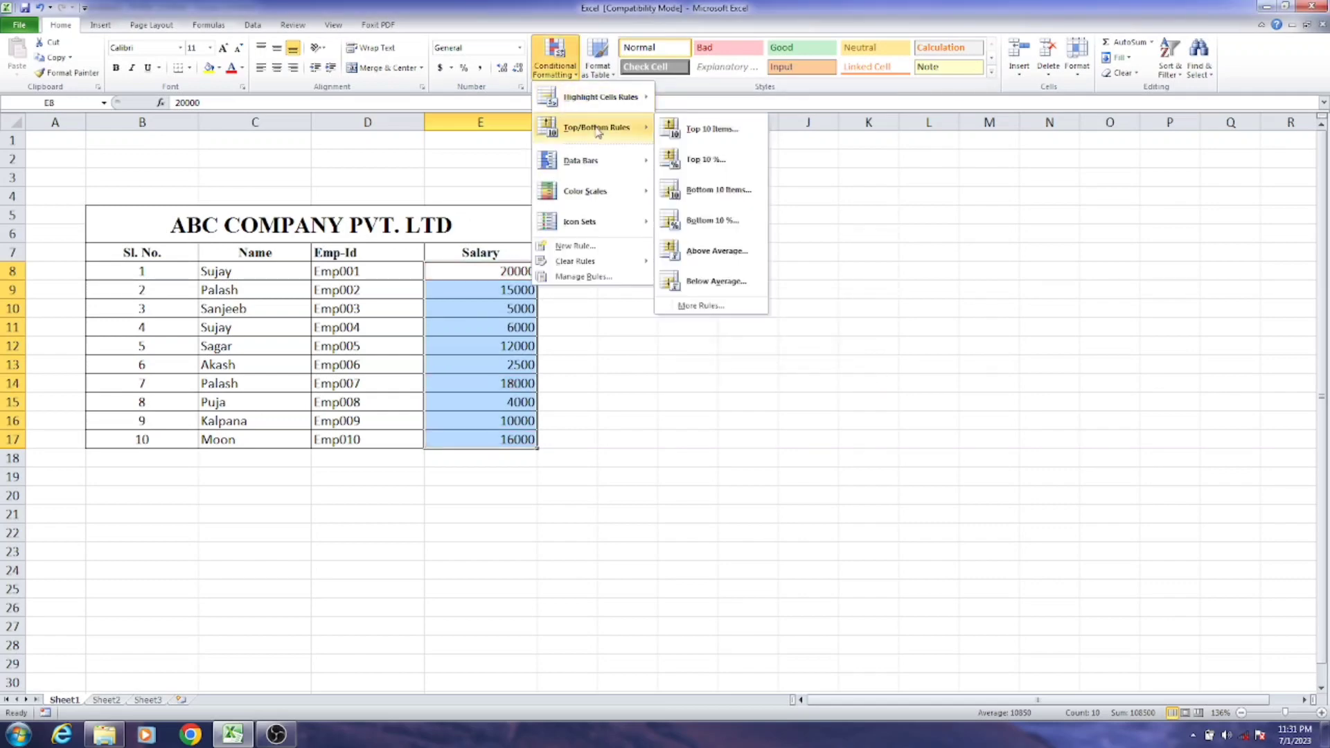
click(713, 163)
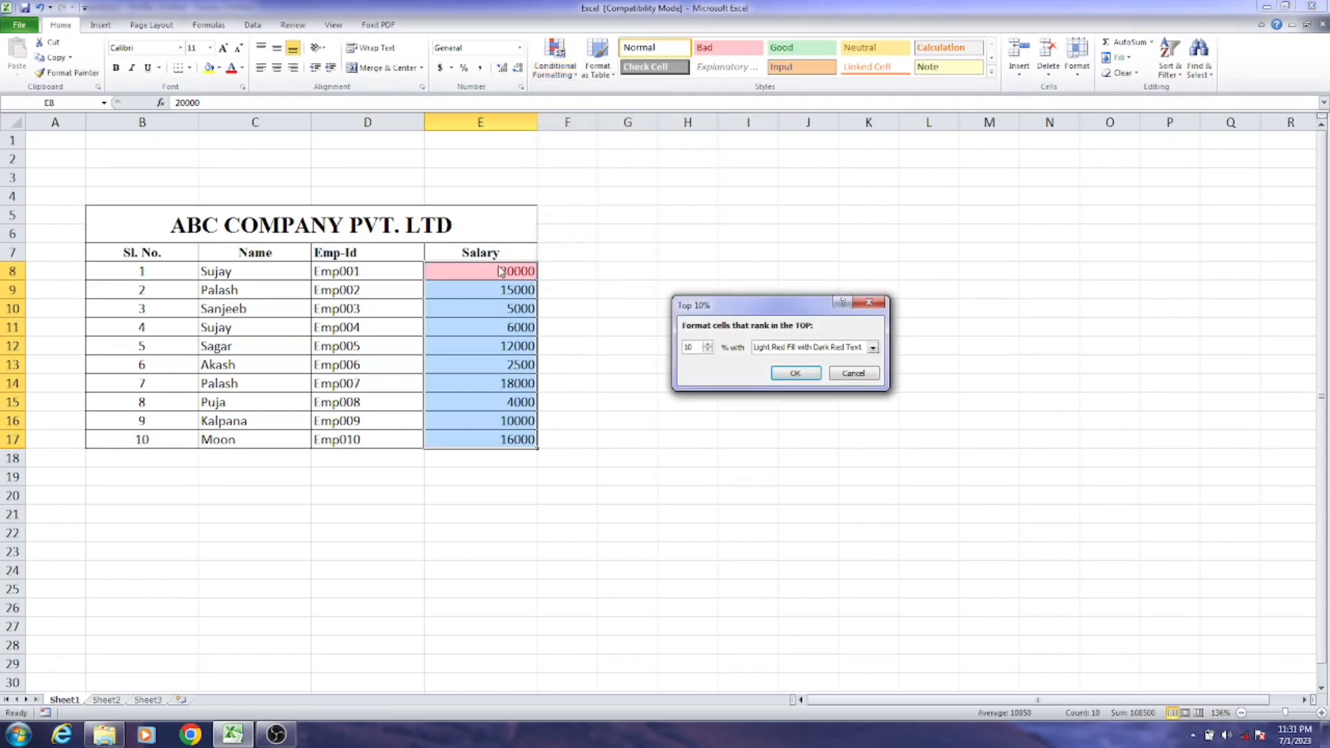
click(796, 373)
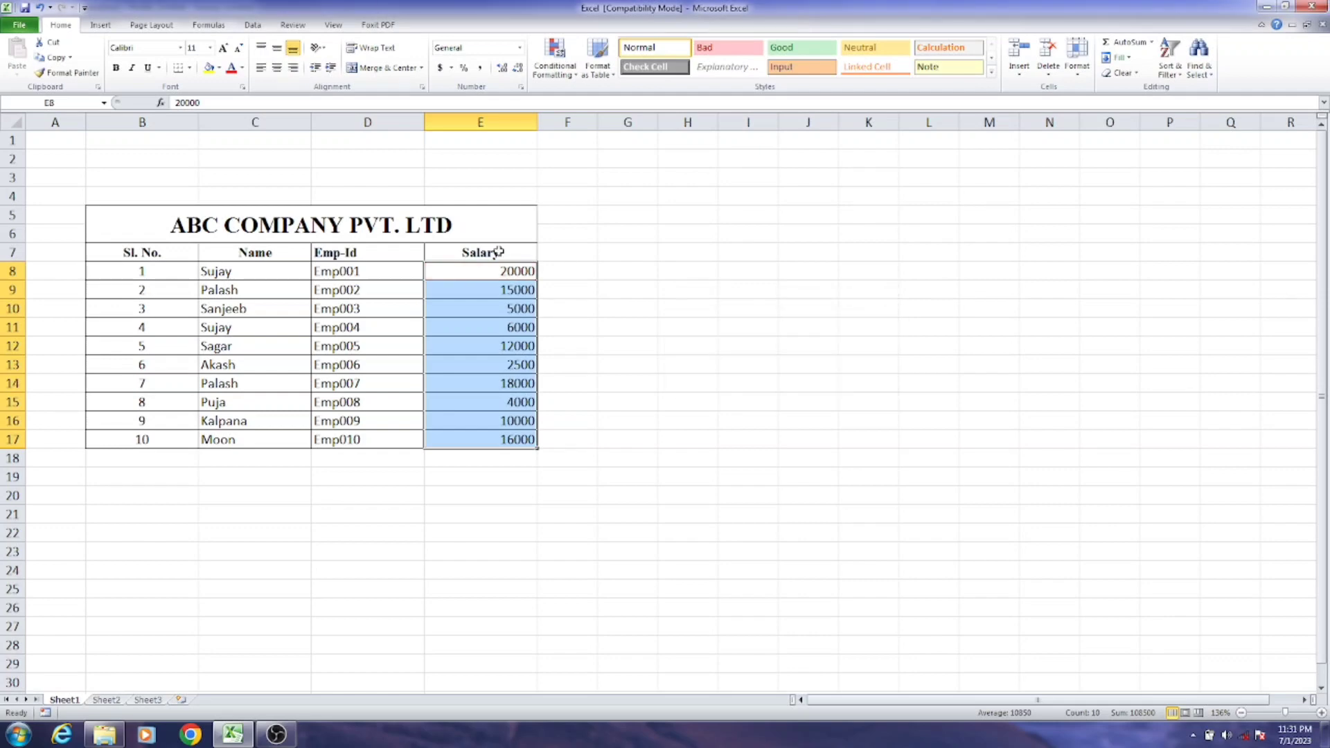
- Preview a Bottom 10 Items rule on salary cells E8:E17 with the rank set to 2, without applying it
click(555, 67)
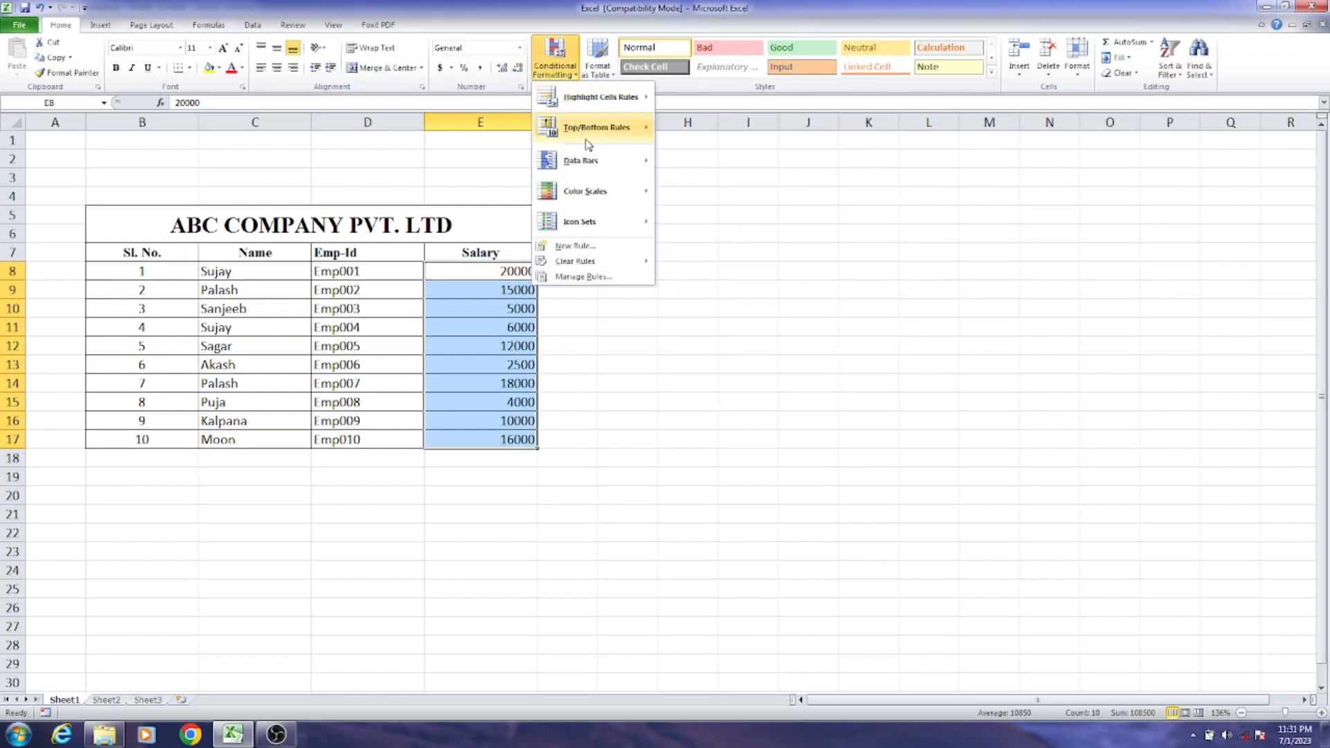
mouse_move(593, 133)
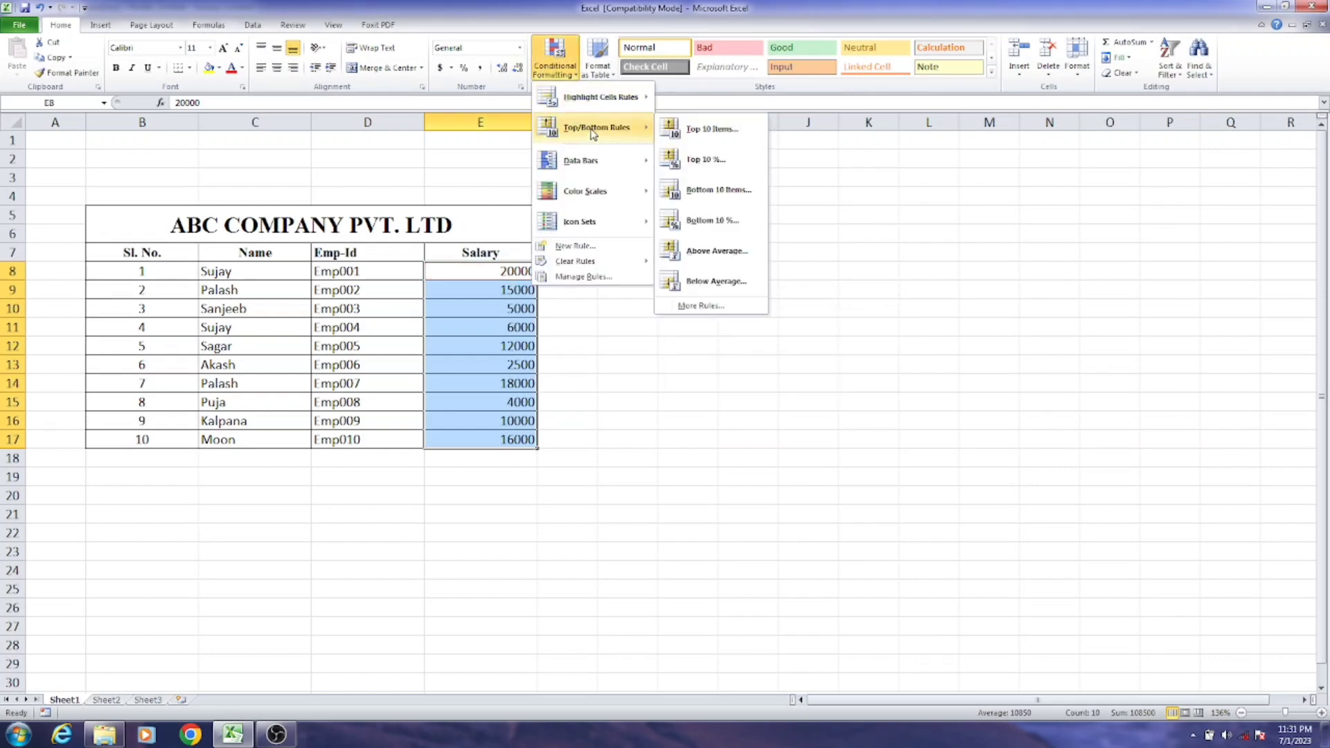
click(718, 192)
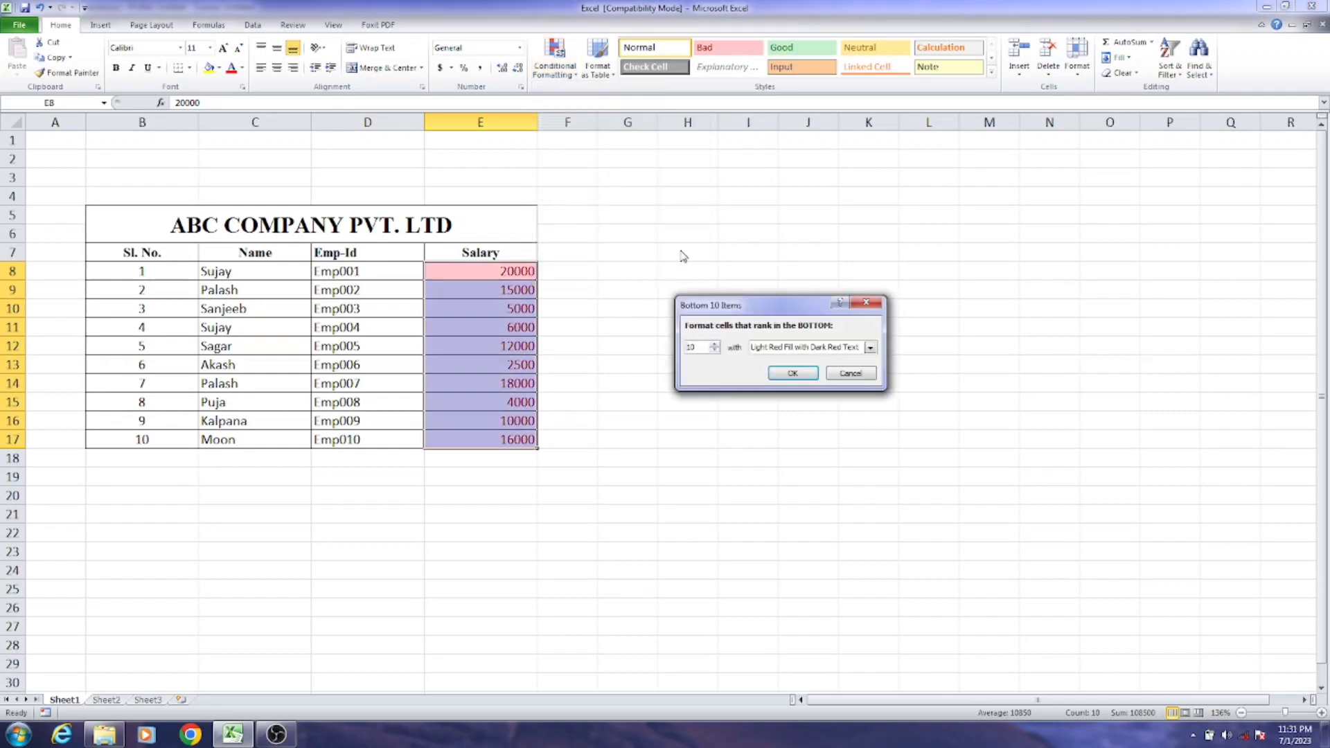
key(BackSpace)
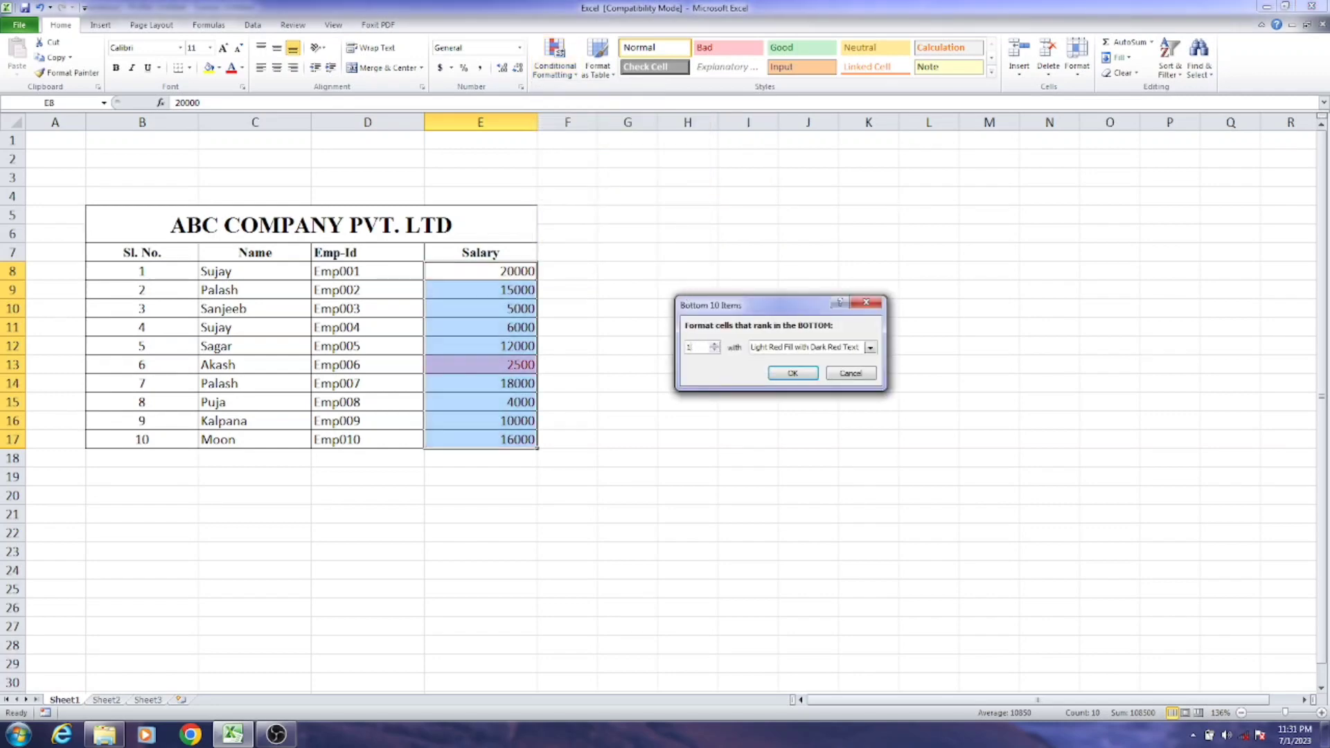
text(2)
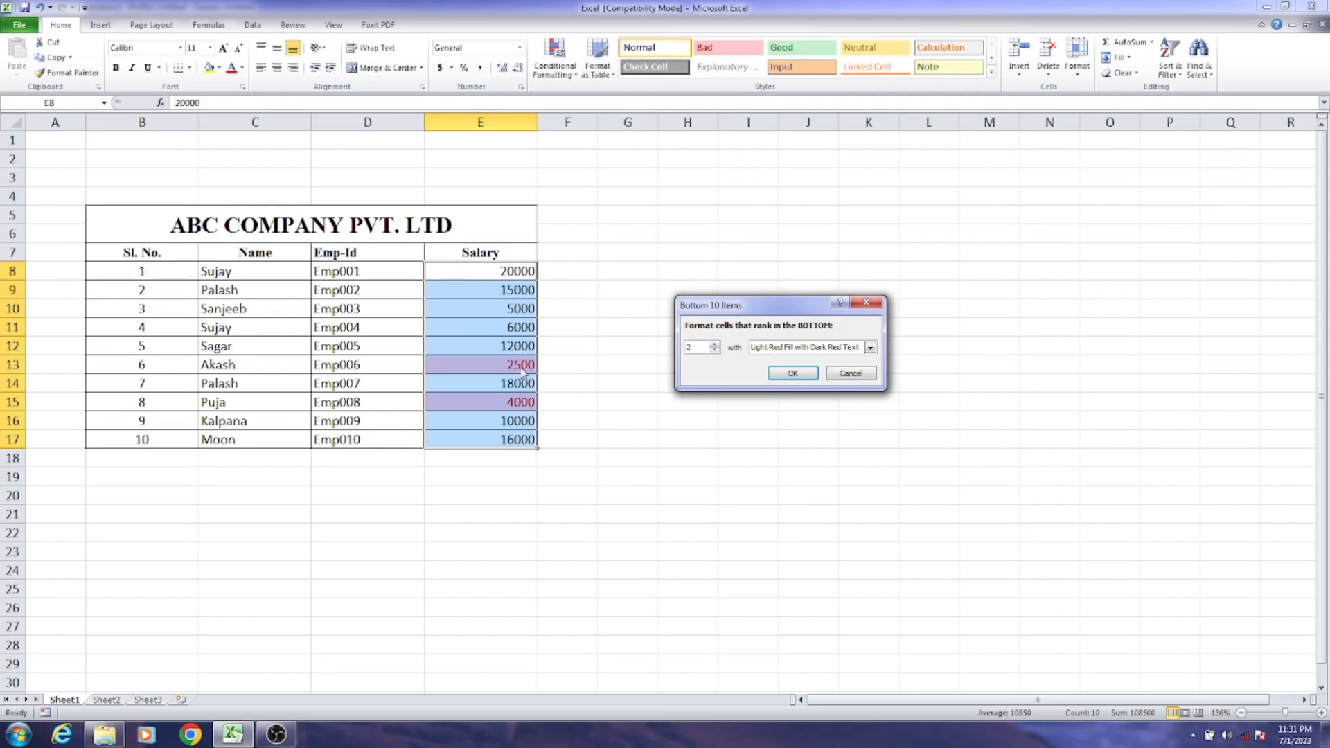
click(844, 379)
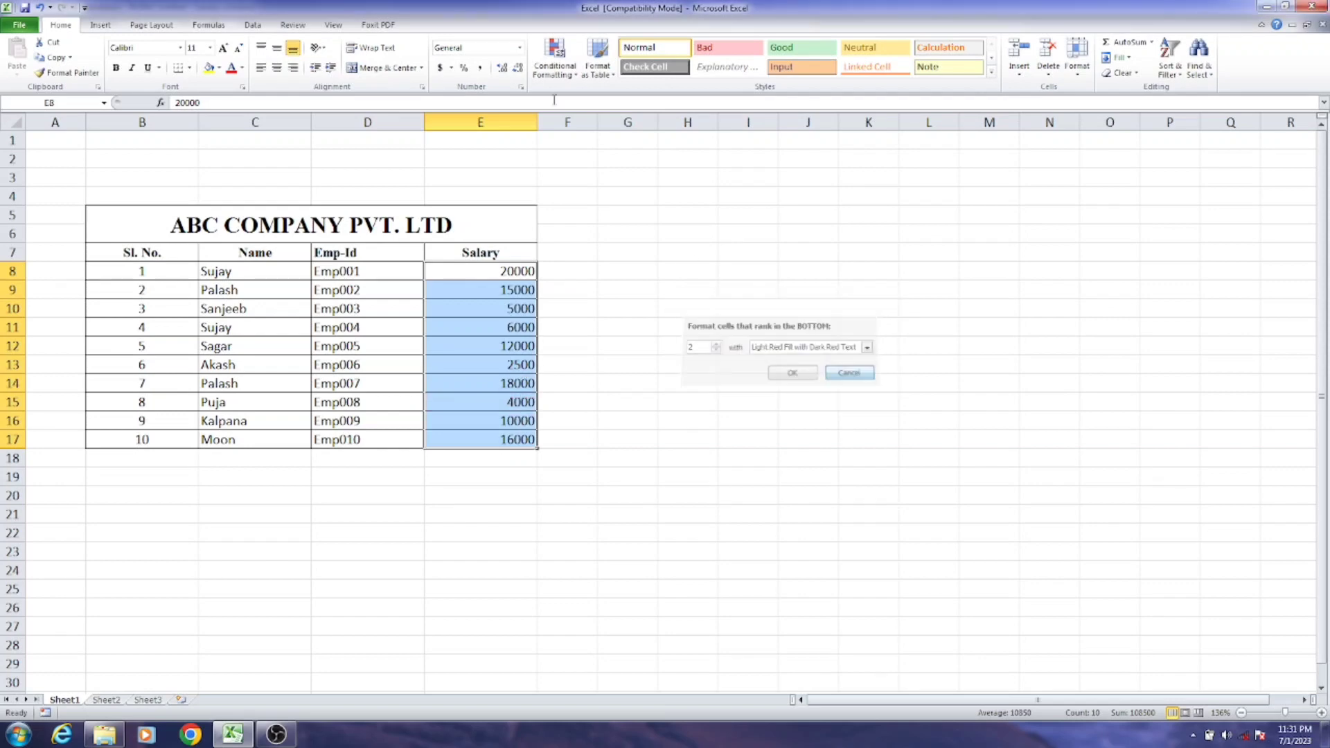
- Preview the Bottom 10% rule on salary cells E8:E17 at 10%, without applying it
click(570, 73)
mouse_move(590, 131)
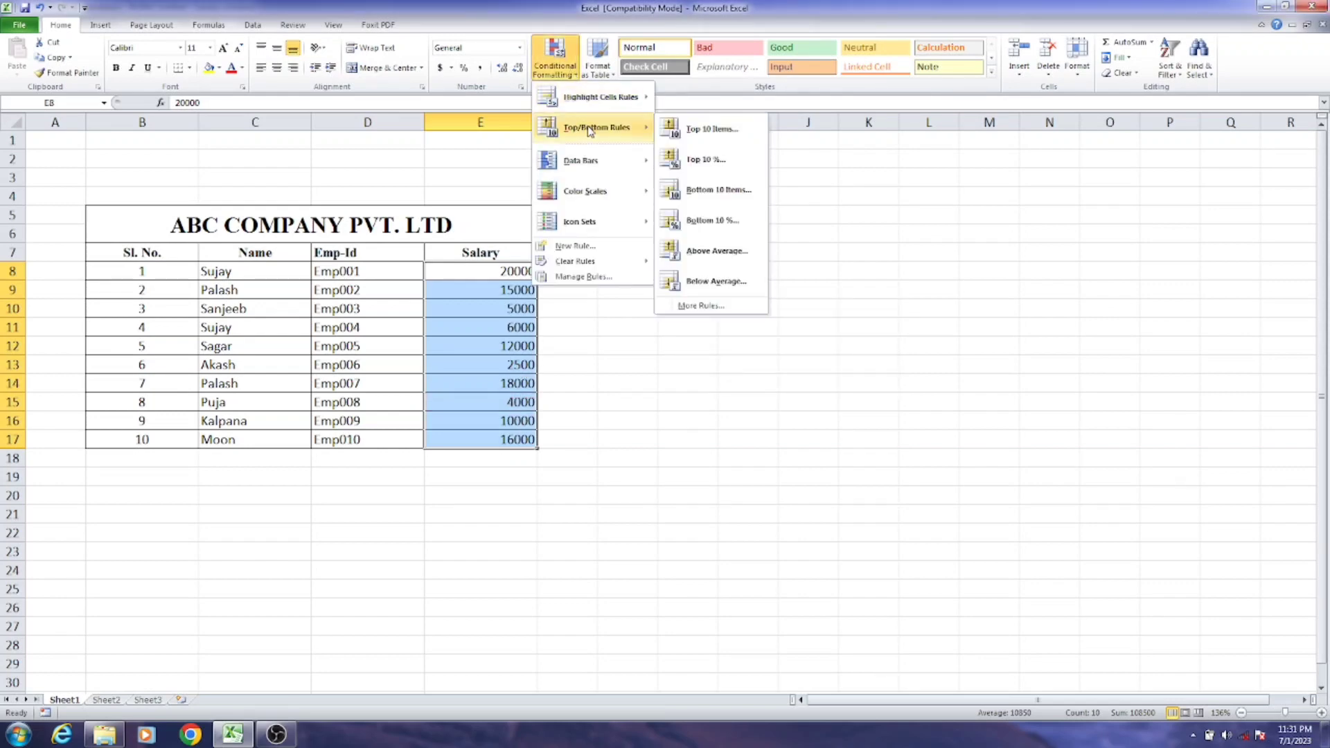
click(718, 222)
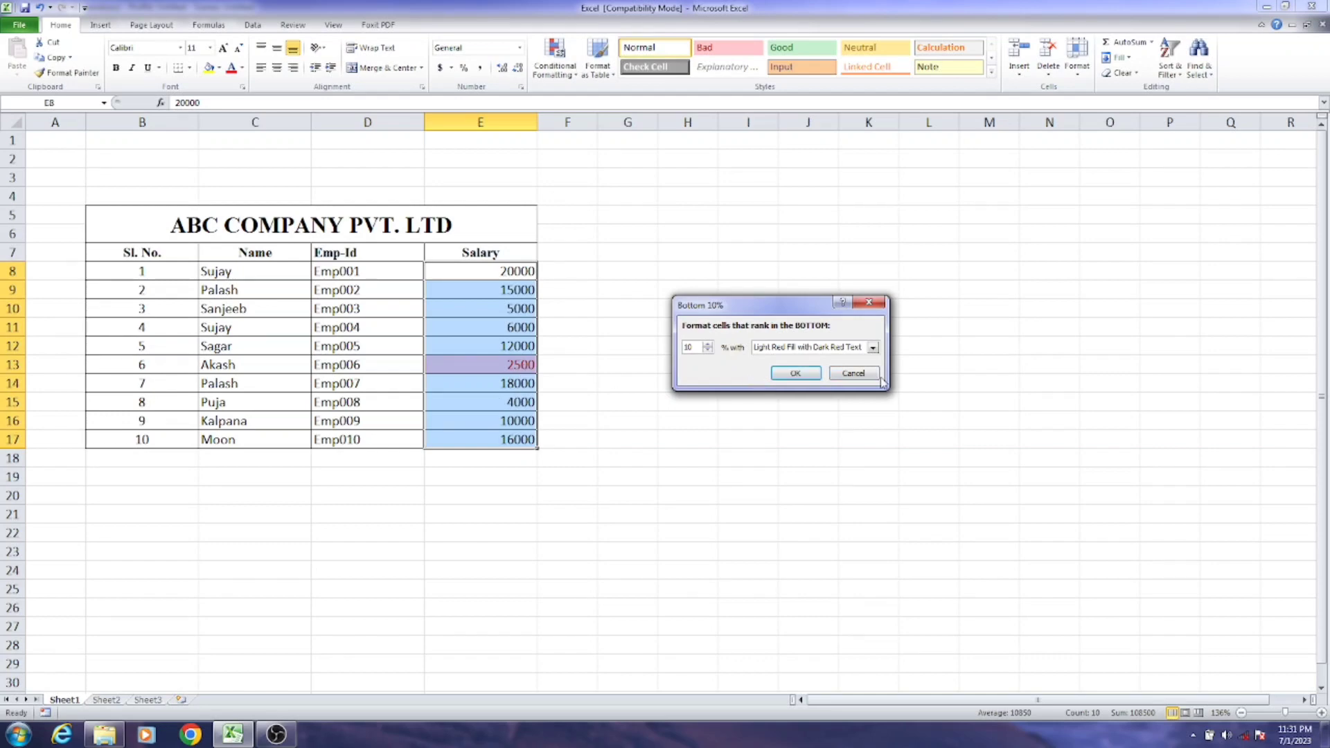
click(857, 373)
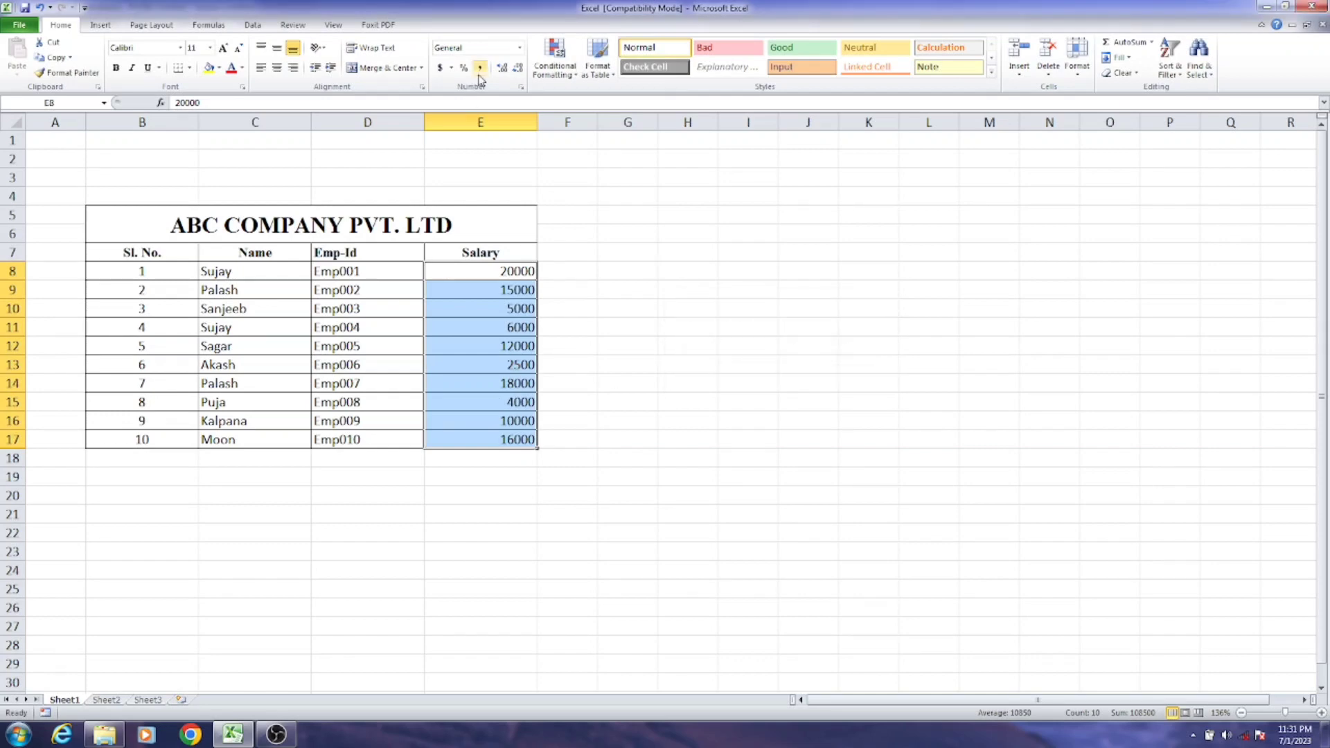
- Preview the Top 10% rule on E8:E17 once more for comparison with the Bottom 10% rule, without applying it
click(555, 65)
mouse_move(596, 127)
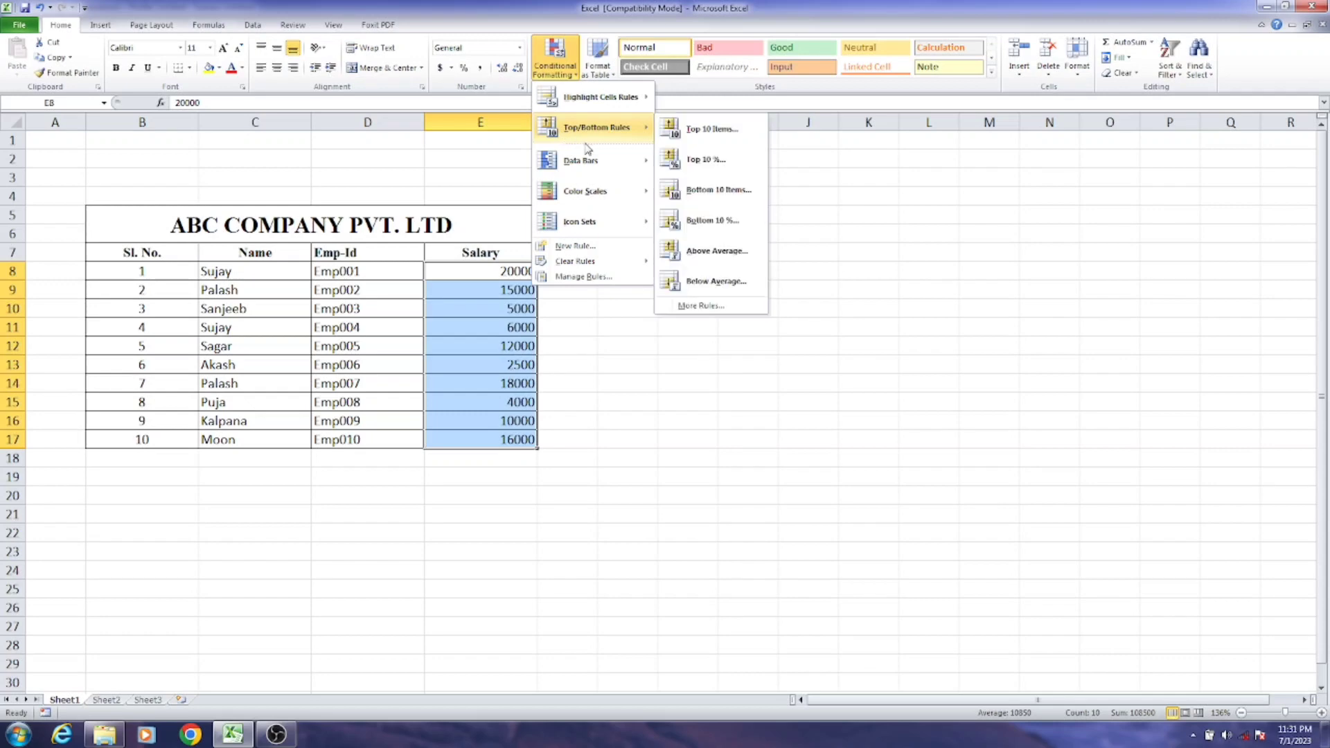
click(712, 166)
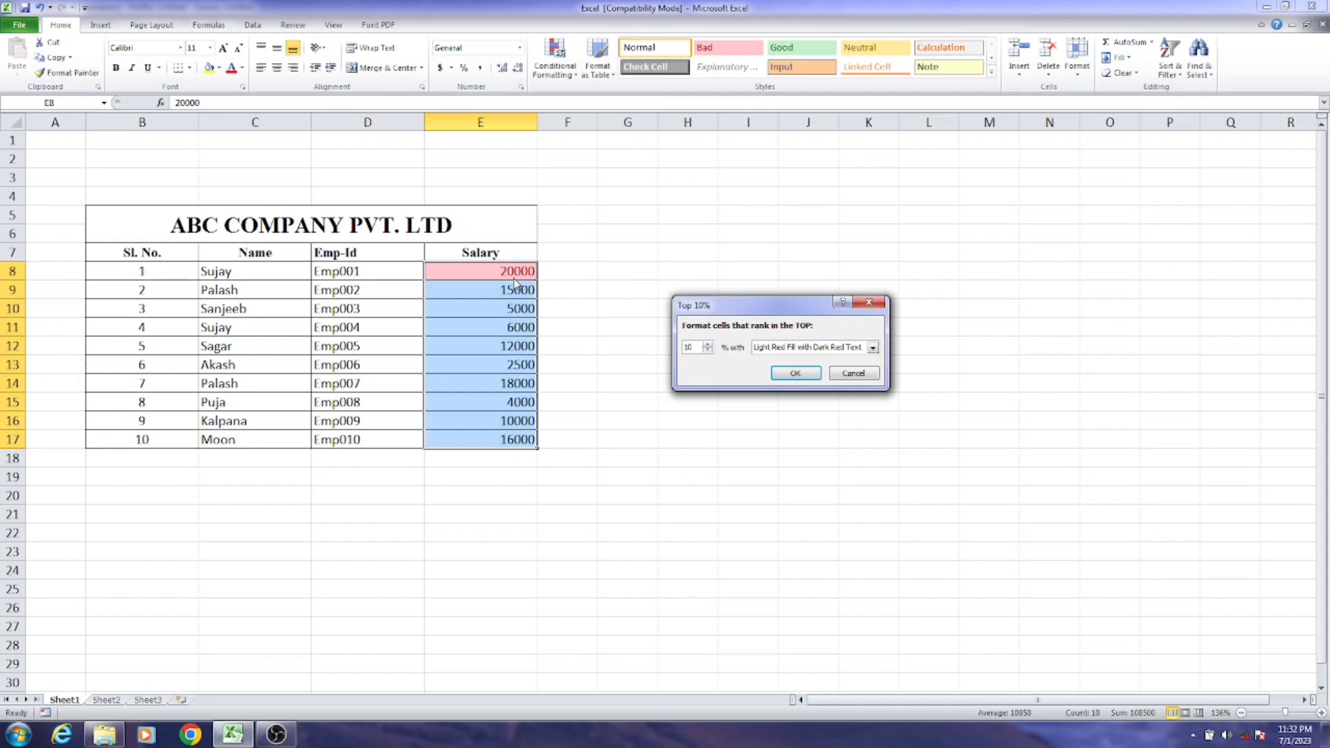
click(855, 375)
- Preview the Above Average rule on salary cells E8:E17 with Light Red Fill with Dark Red Text, without applying it
click(563, 75)
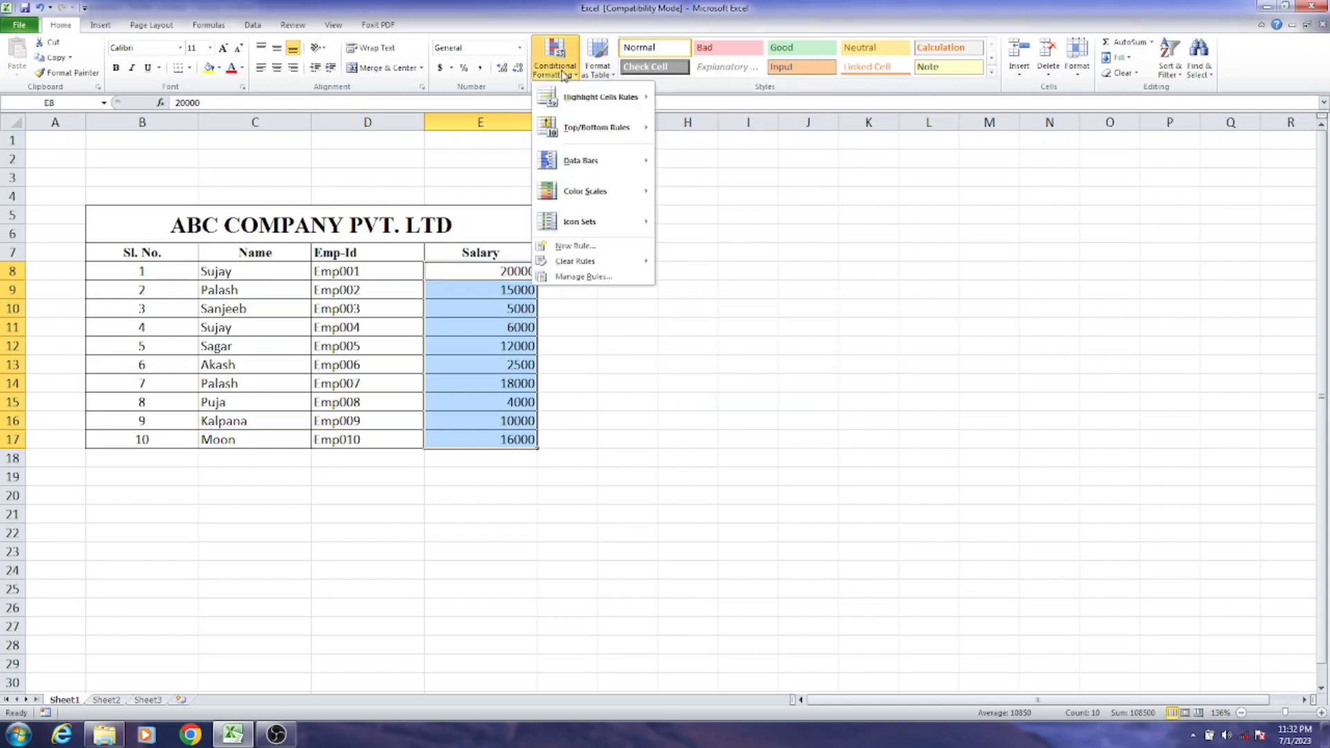
mouse_move(571, 126)
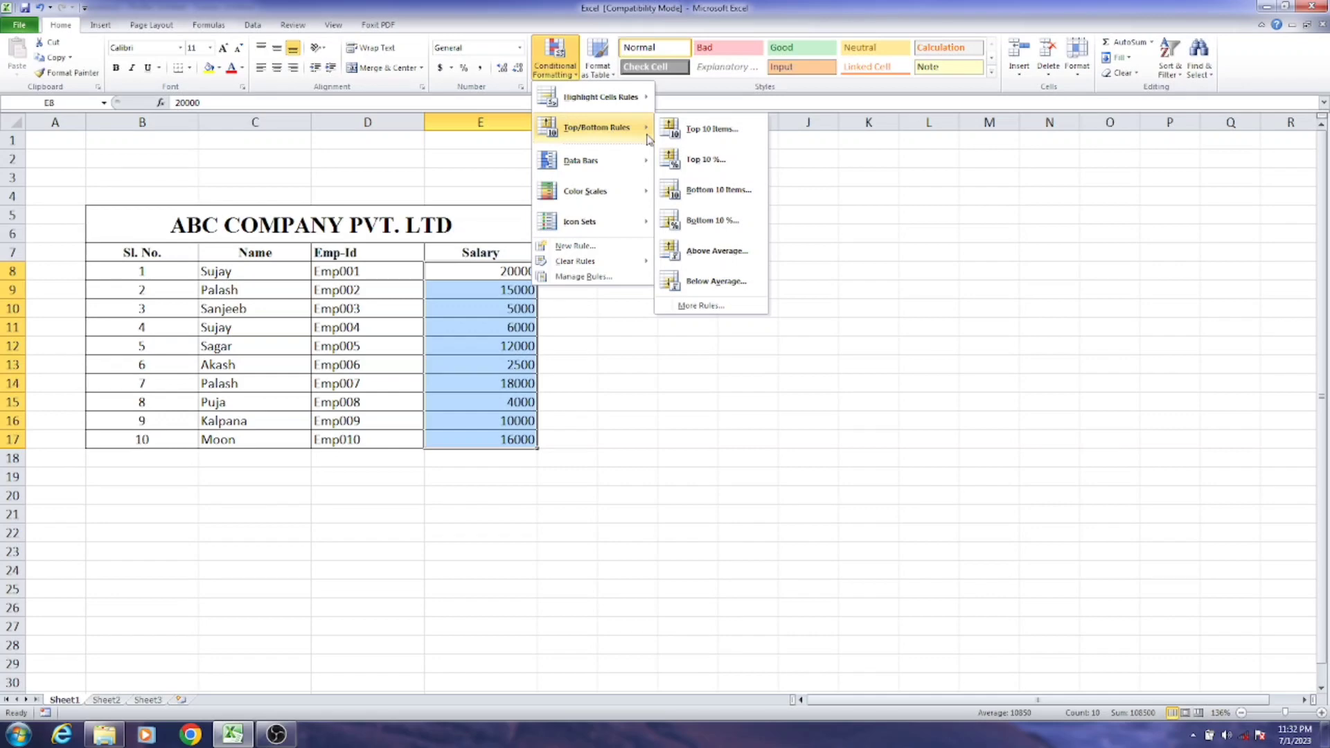
click(714, 252)
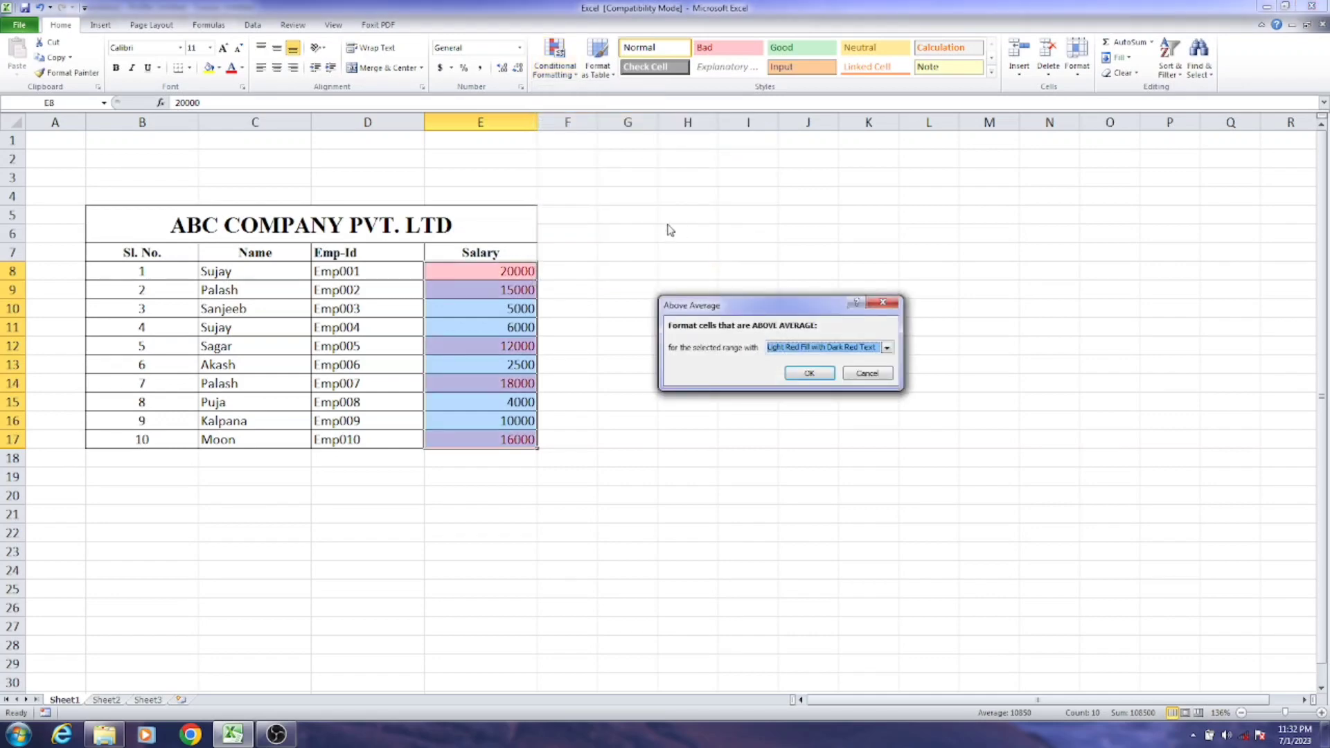
click(867, 373)
- Calculate the average of salary cells E8:E17 in cell H12 with the formula =AVERAGE(E8:E17)
click(685, 353)
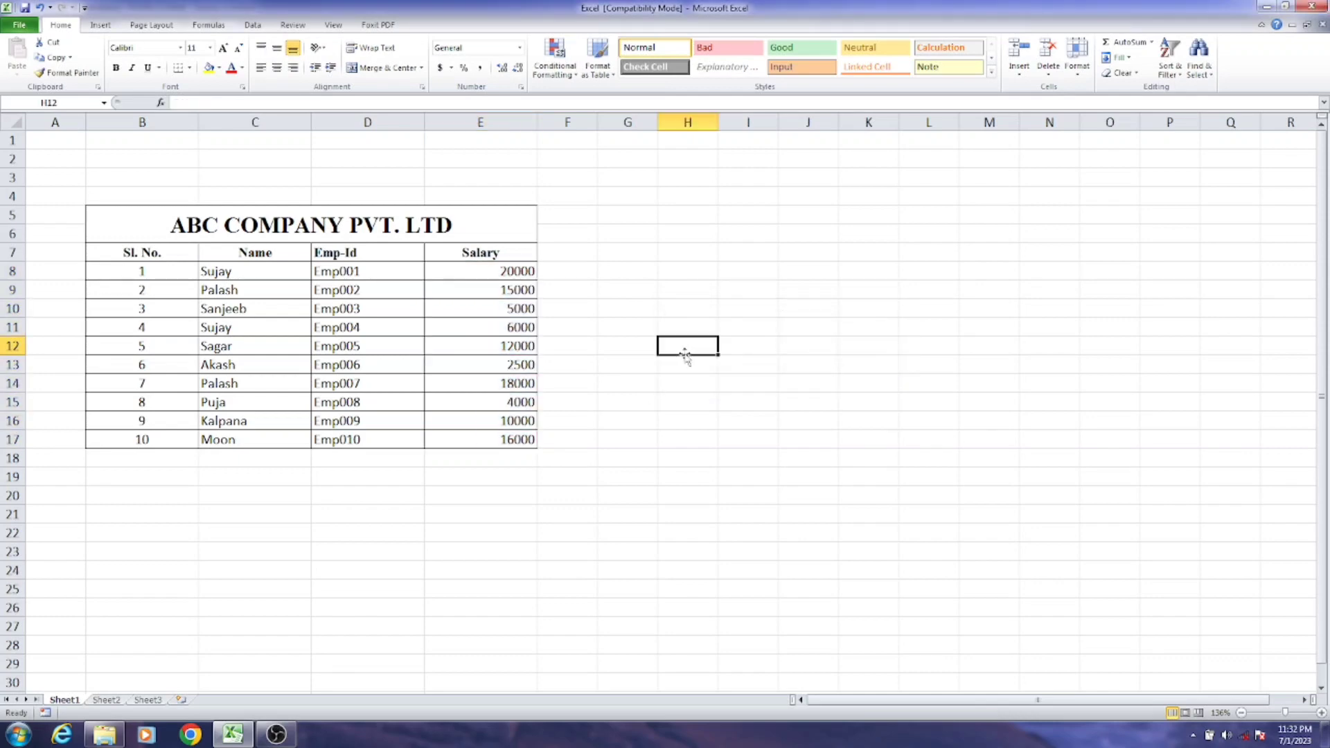
text(=)
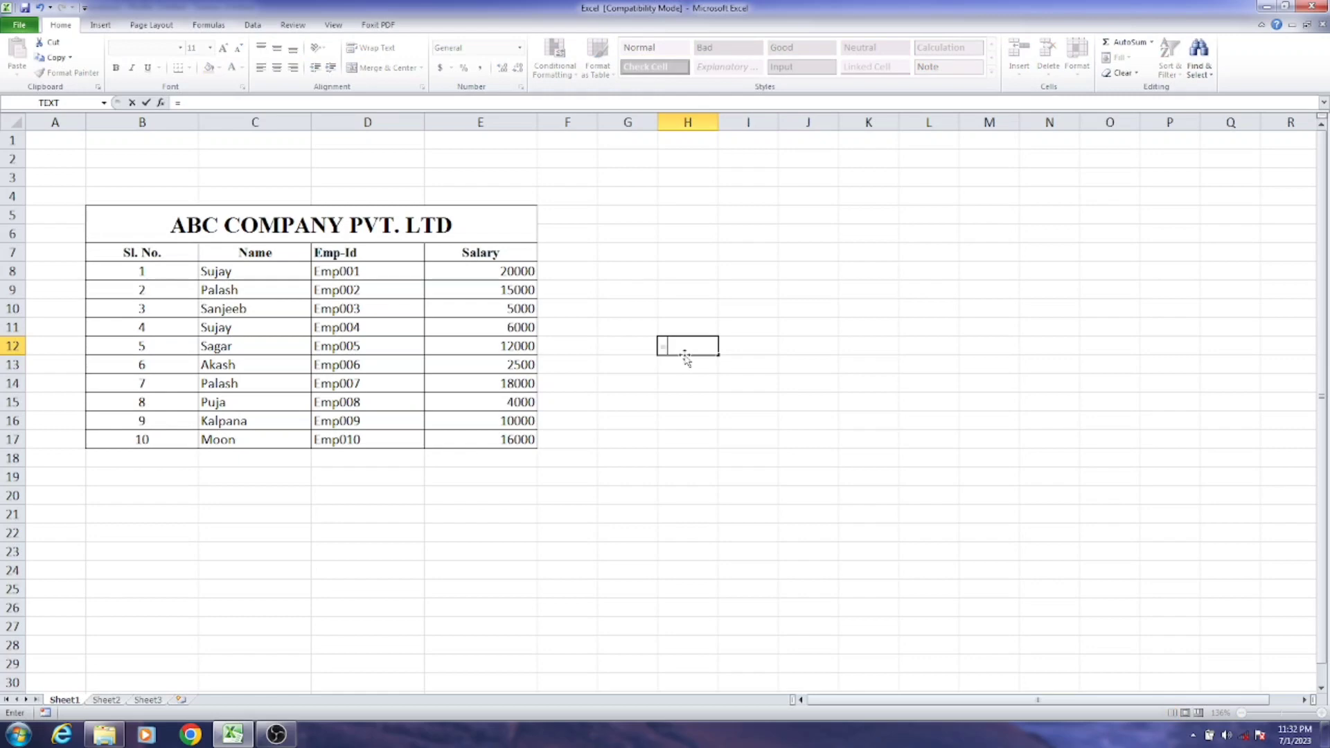
text(ave)
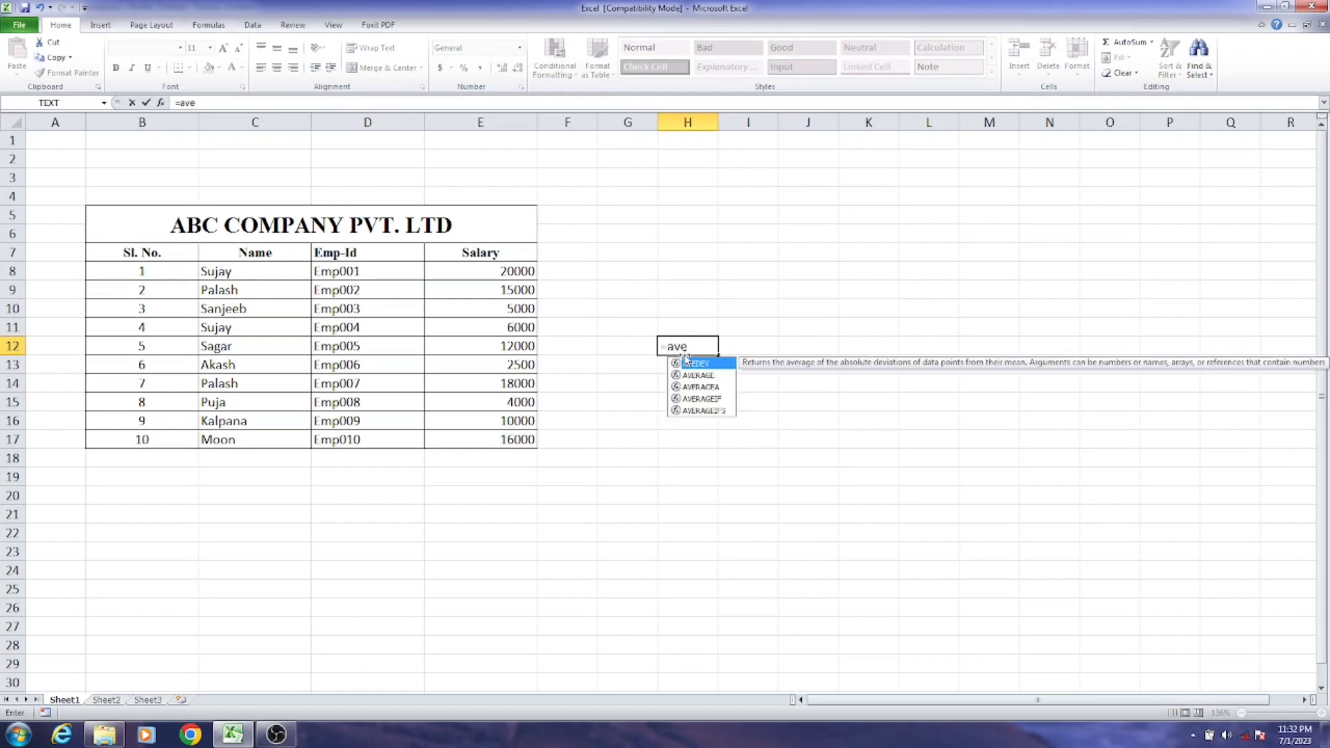
text(rage)
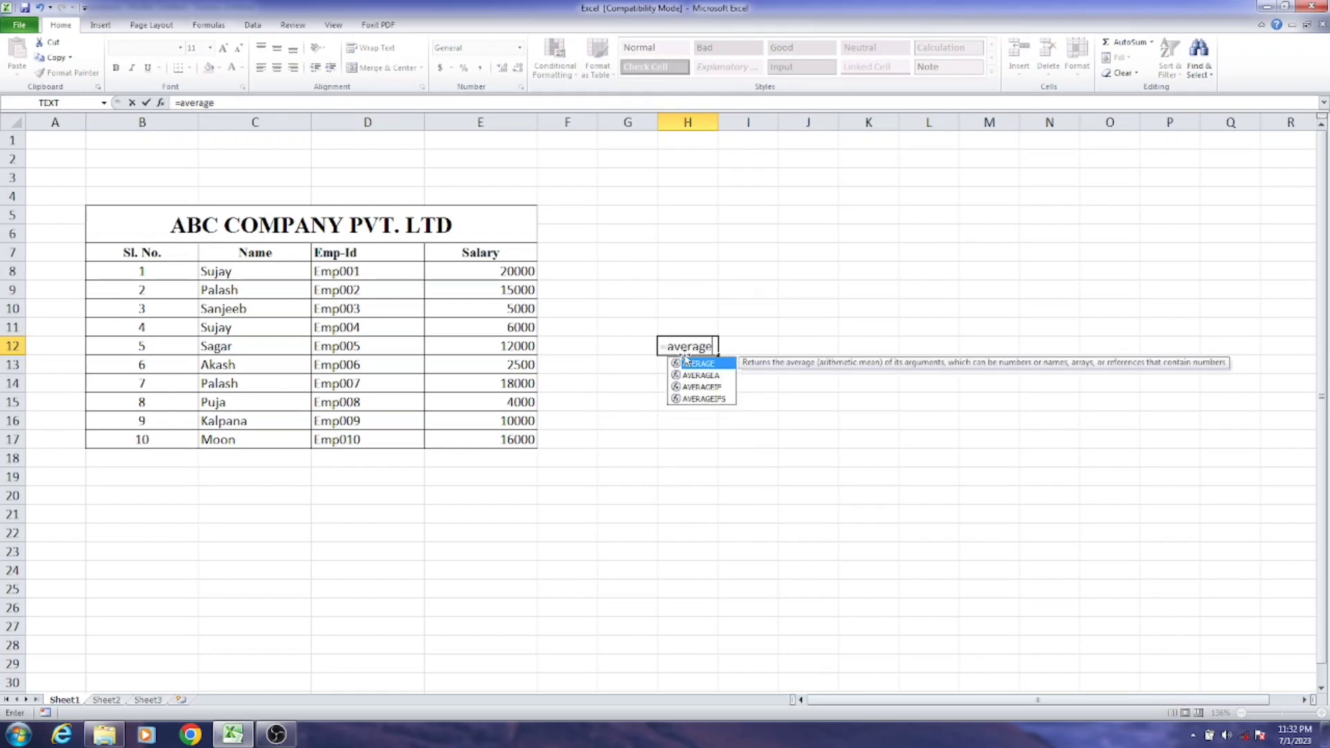
text(()
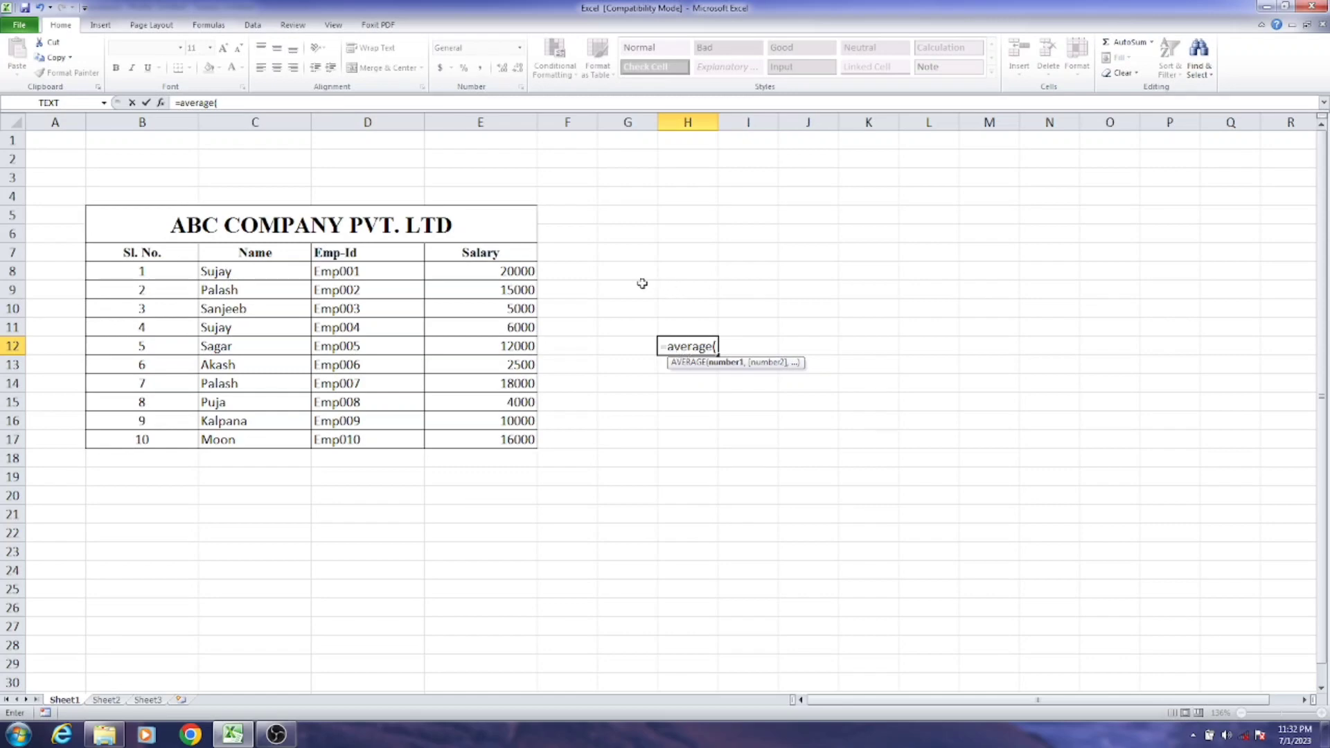
drag(510, 268, 514, 442)
text())
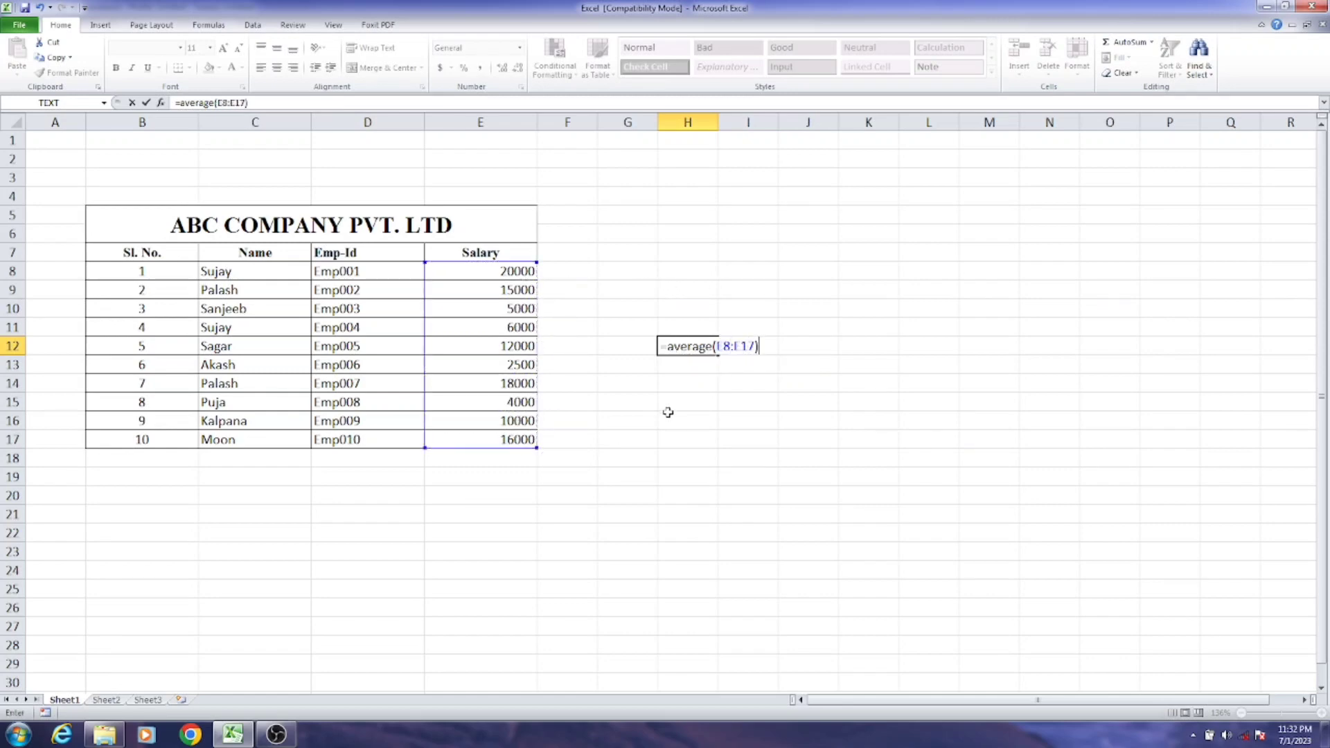
key(Return)
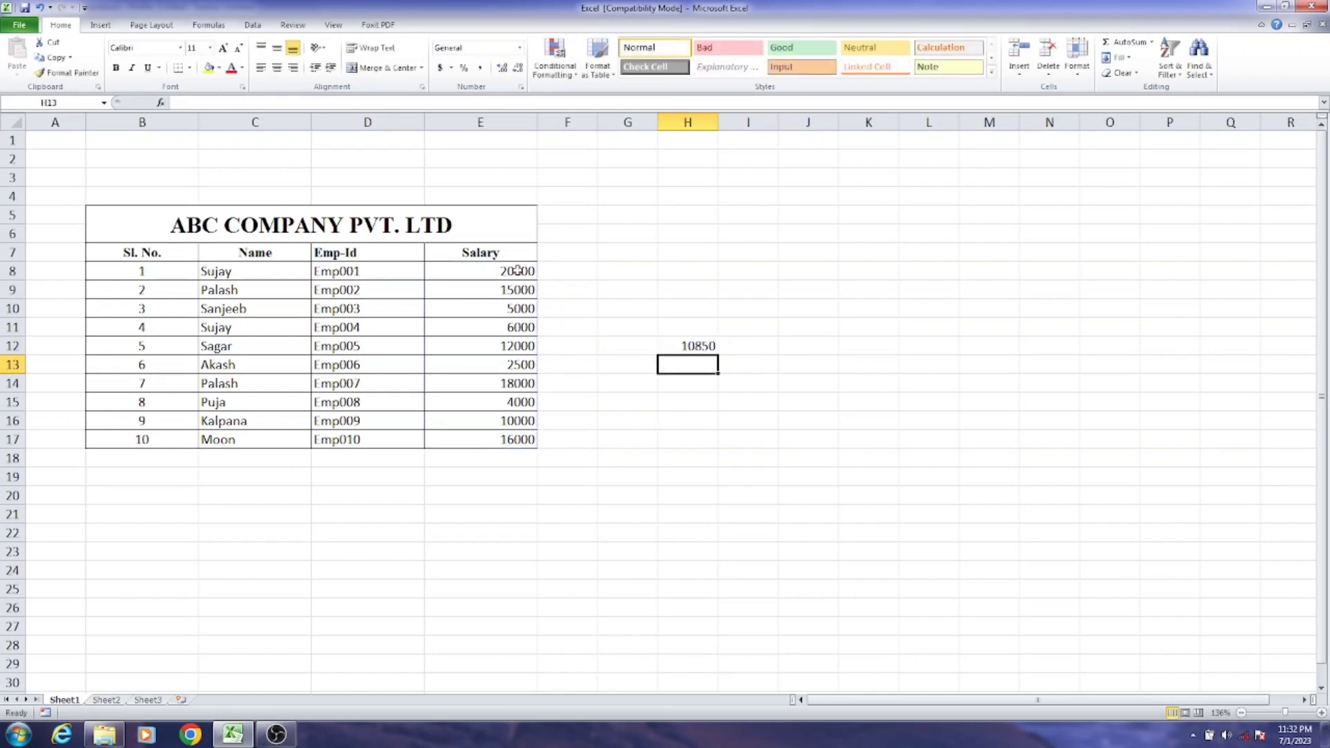
- Apply an Above Average rule to salary cells E8:E17 with Light Red Fill with Dark Red Text
drag(517, 270, 518, 442)
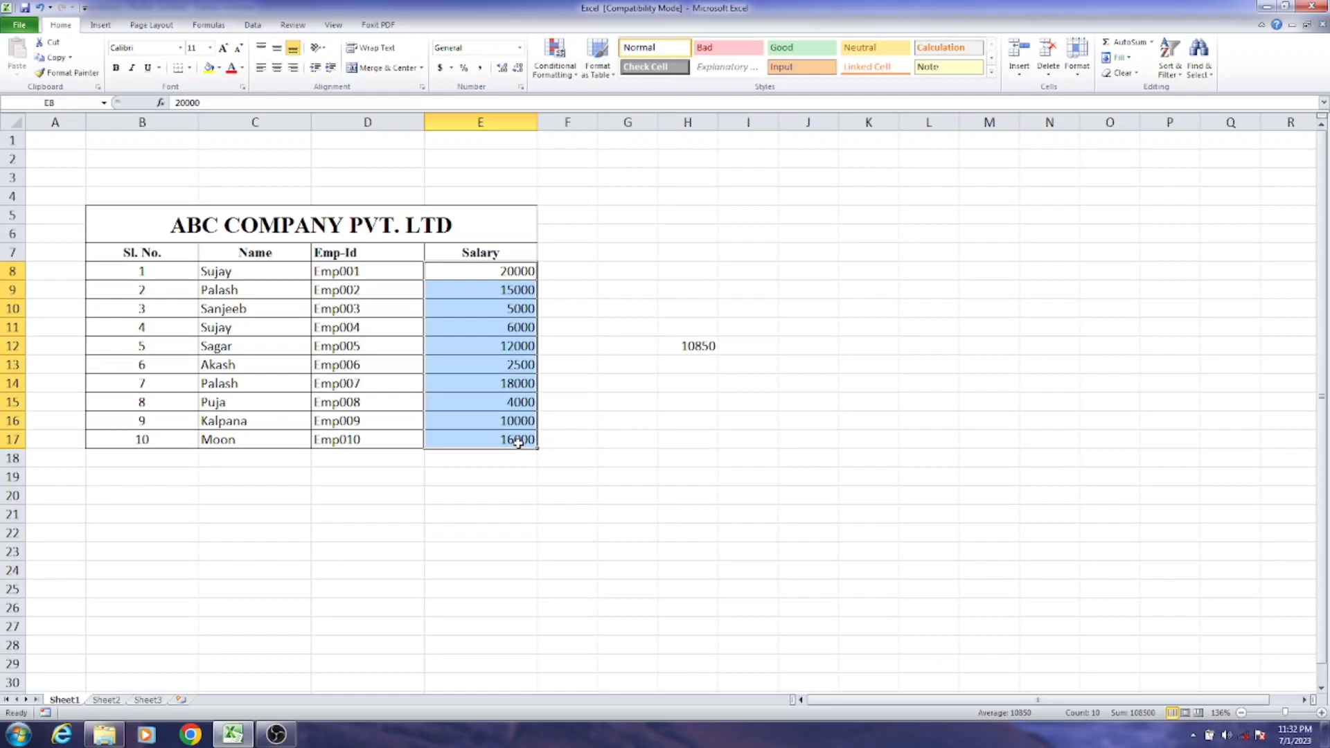
click(701, 348)
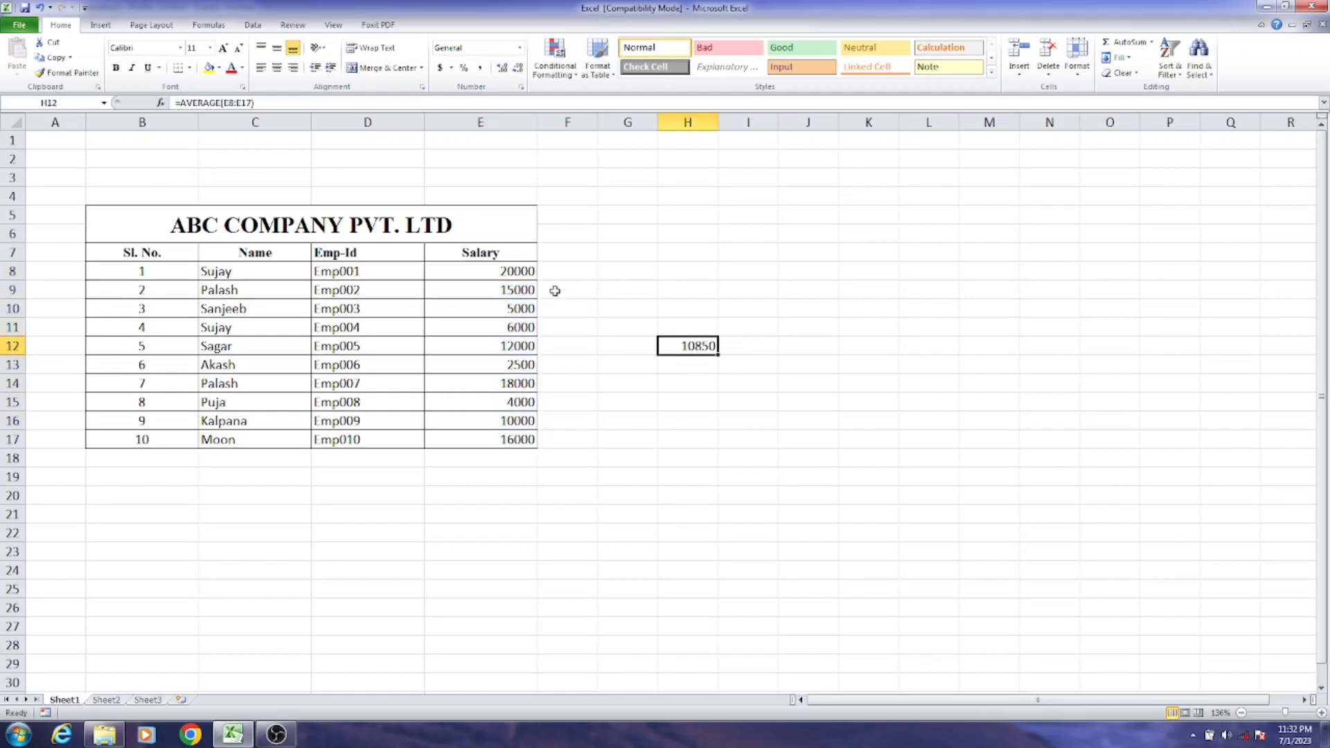
drag(520, 272, 518, 440)
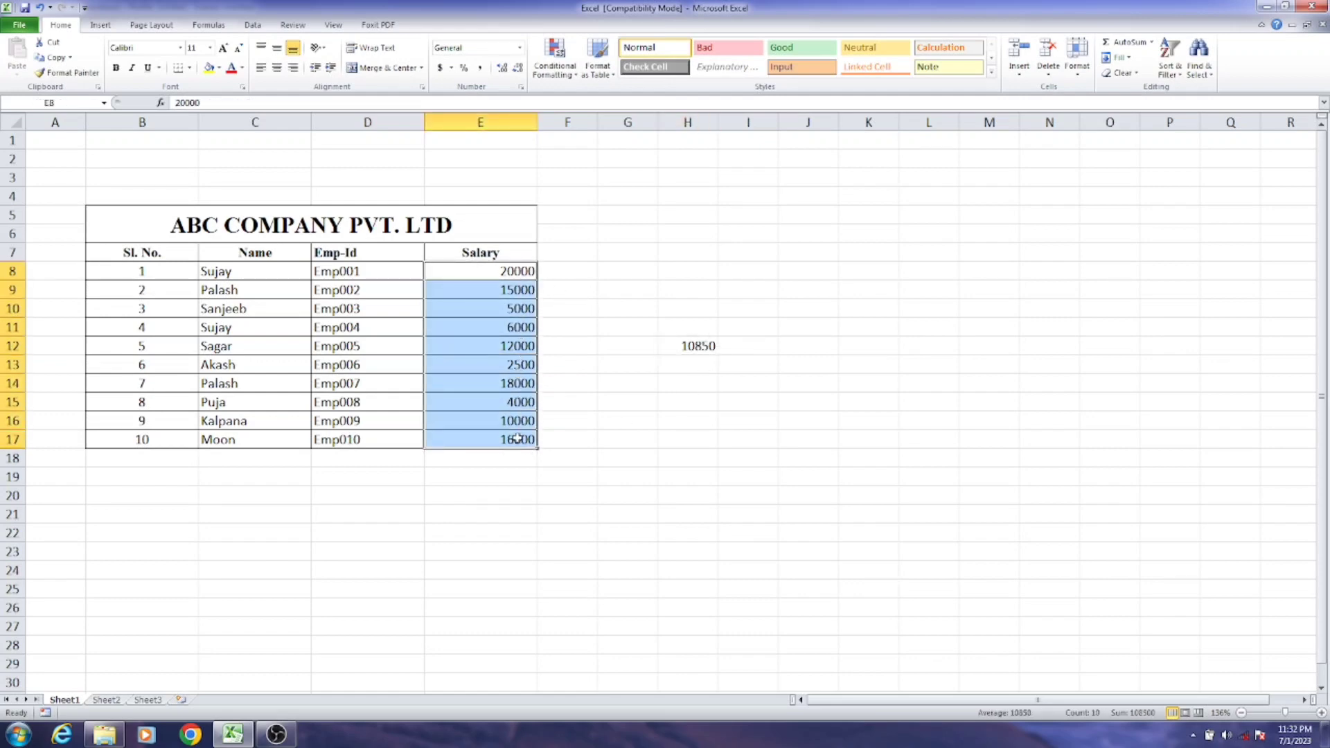
click(562, 77)
mouse_move(600, 132)
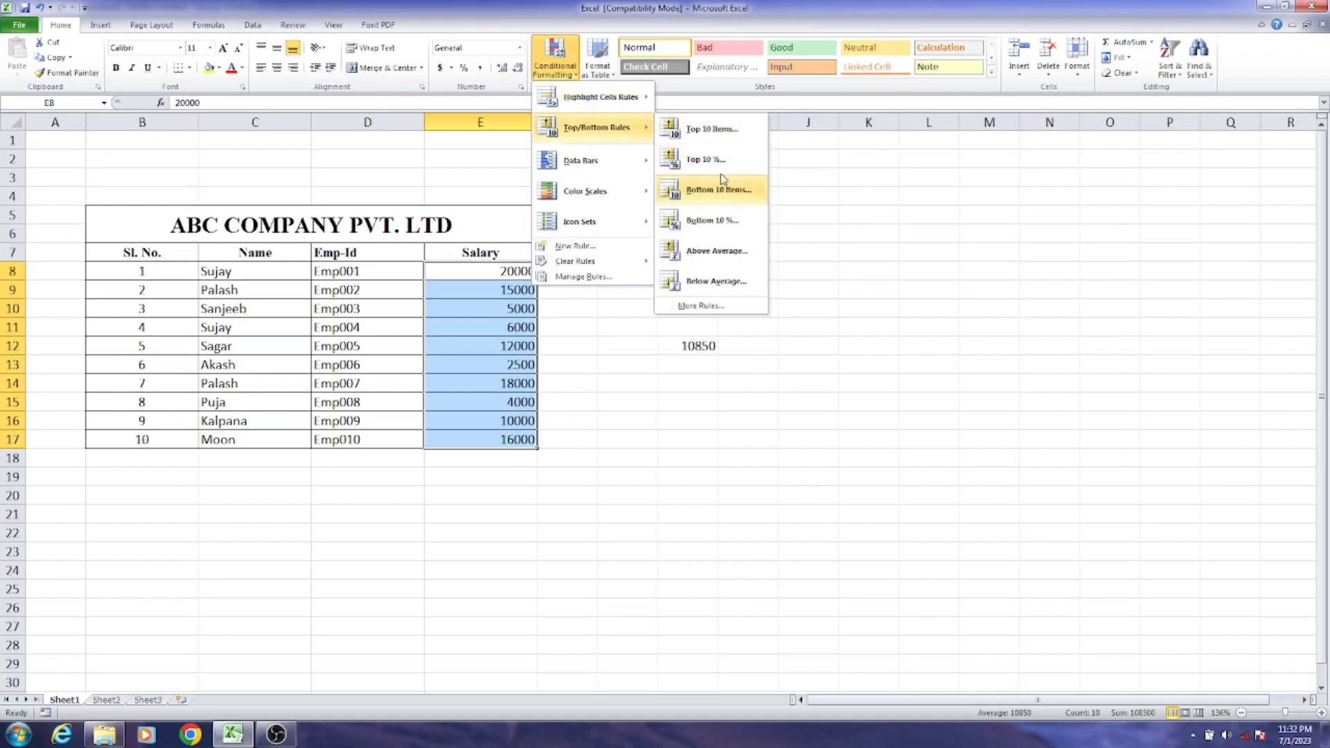
click(724, 257)
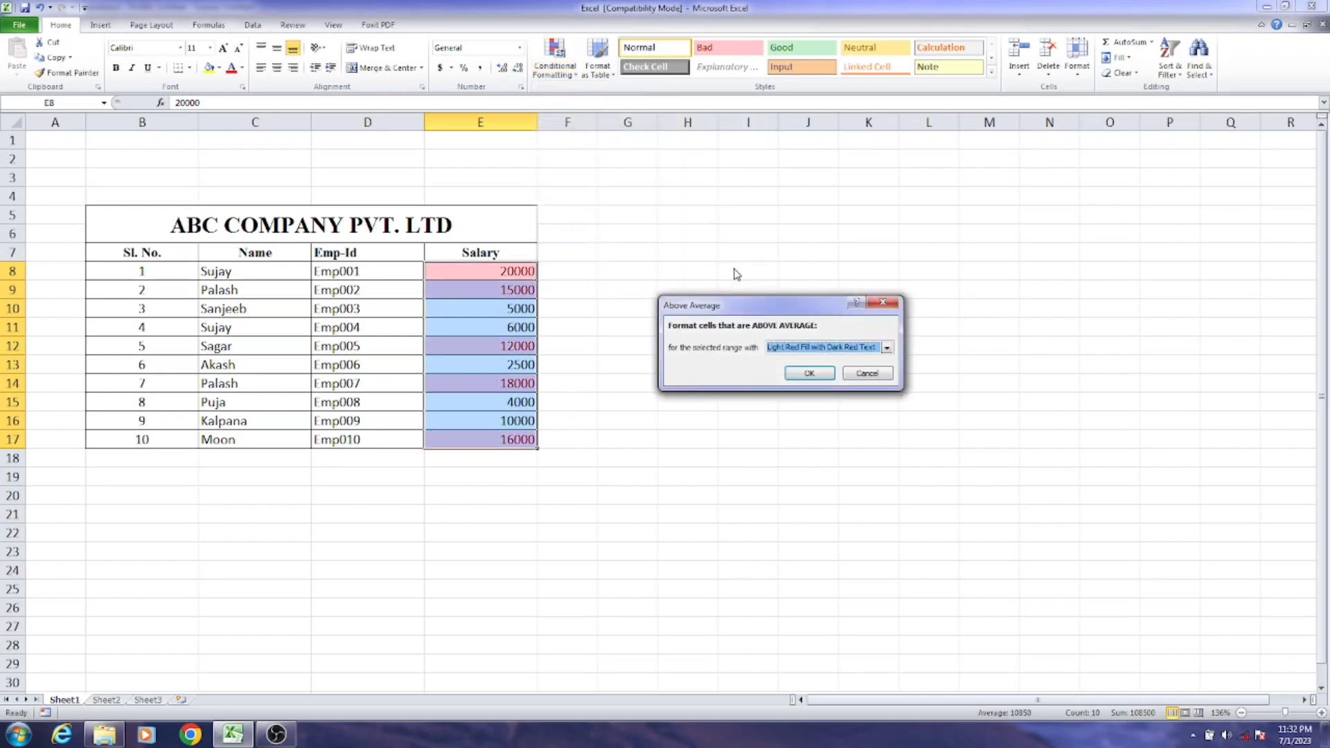
click(814, 377)
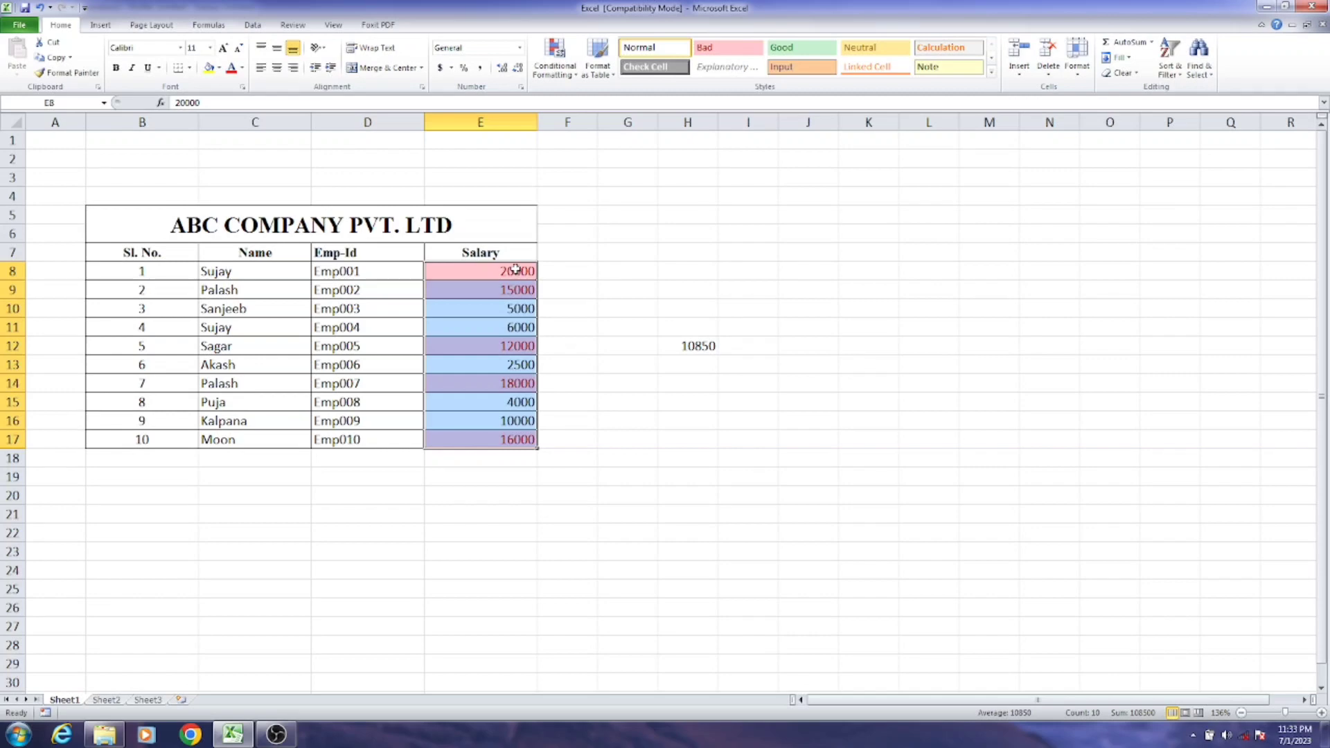
- Add a Below Average rule to salary cells E8:E17 with Light Red Fill with Dark Red Text
drag(515, 270, 515, 433)
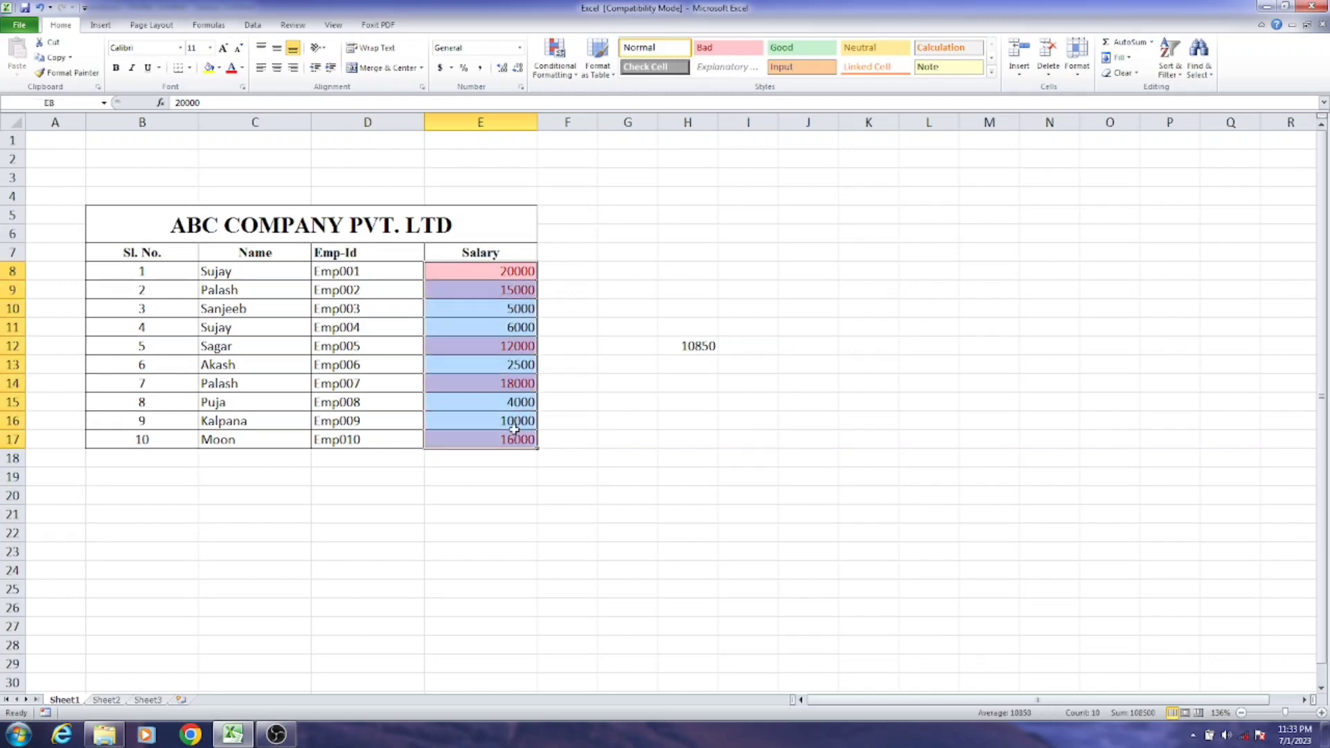
click(560, 75)
mouse_move(609, 127)
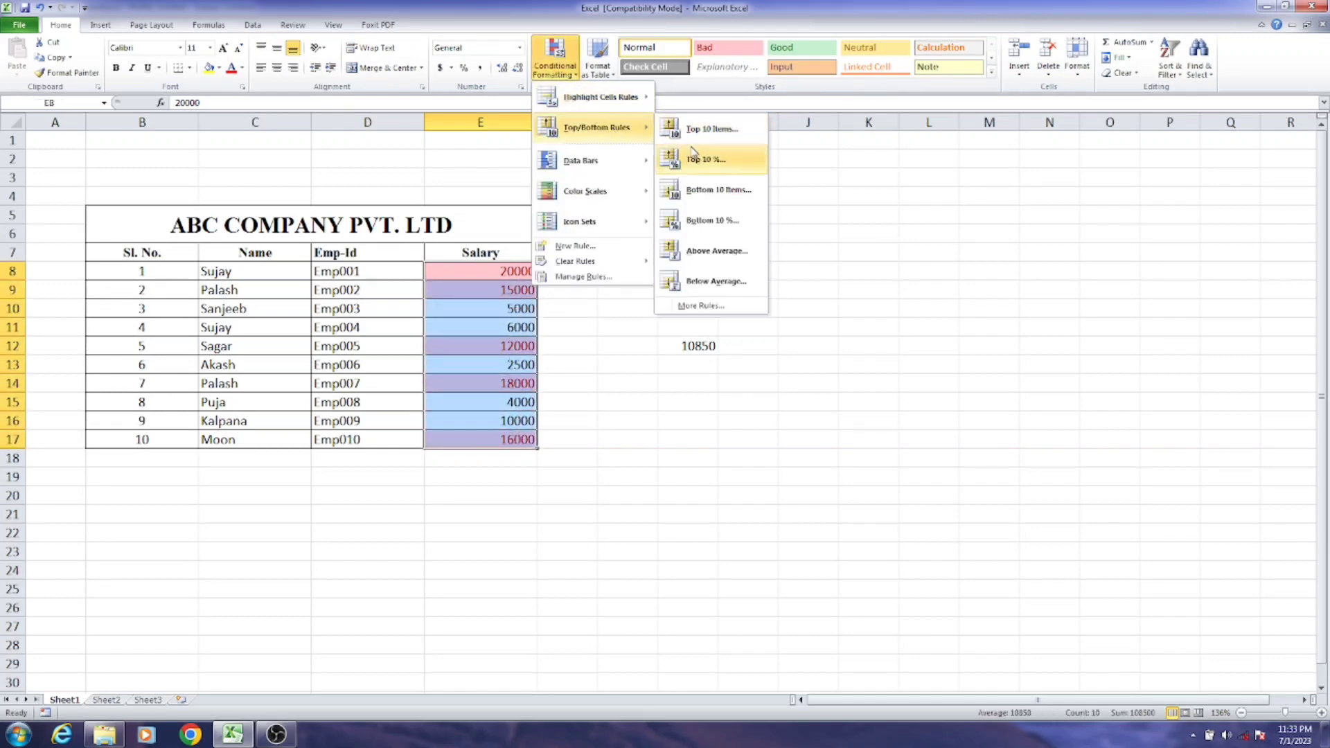
click(720, 282)
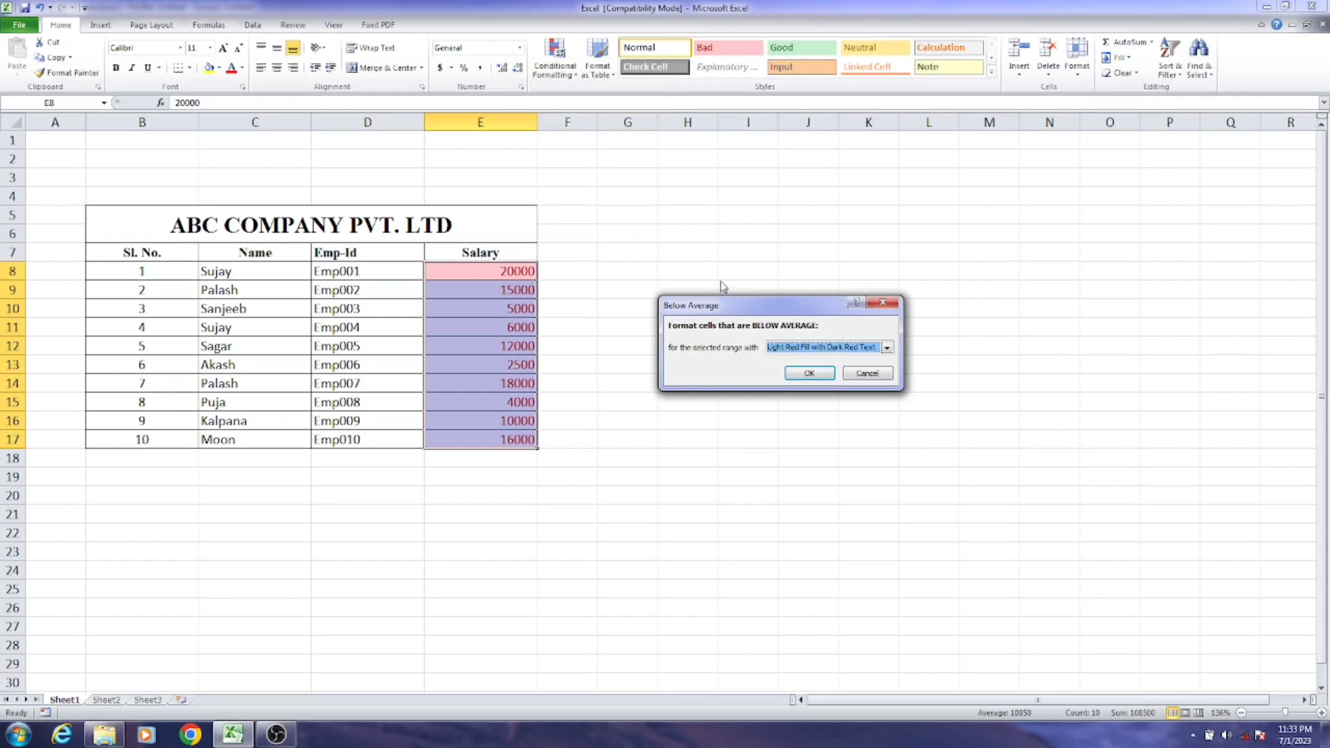
click(810, 373)
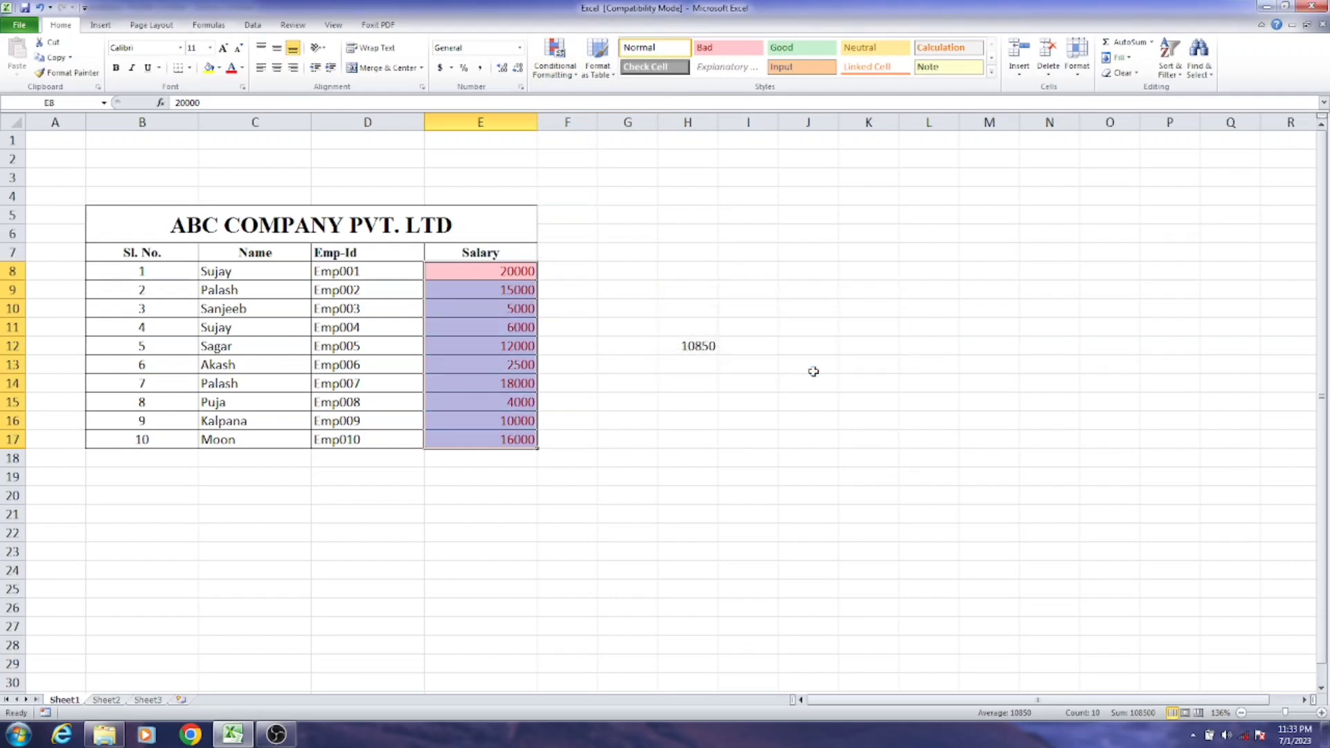
click(799, 382)
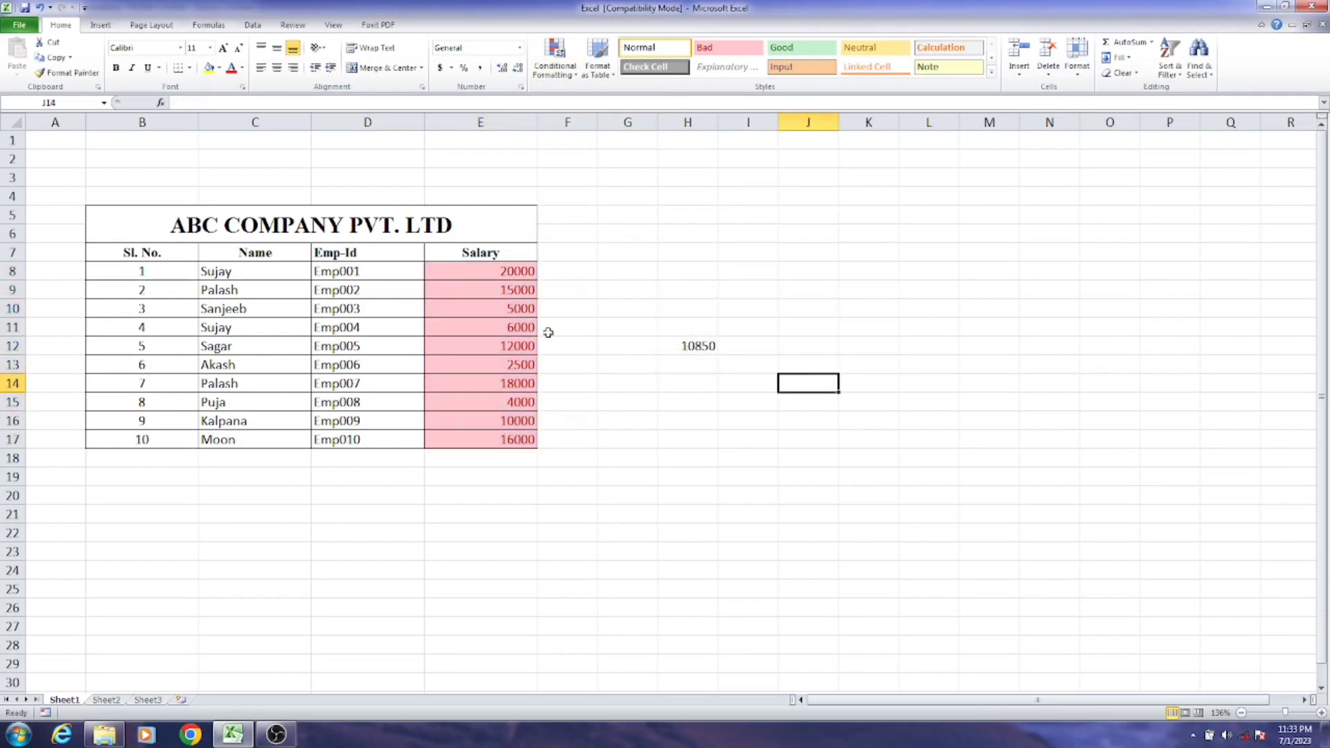
- Clear both average-based conditional formatting rules from salary cells E8:E17 only
drag(518, 276, 510, 441)
click(555, 66)
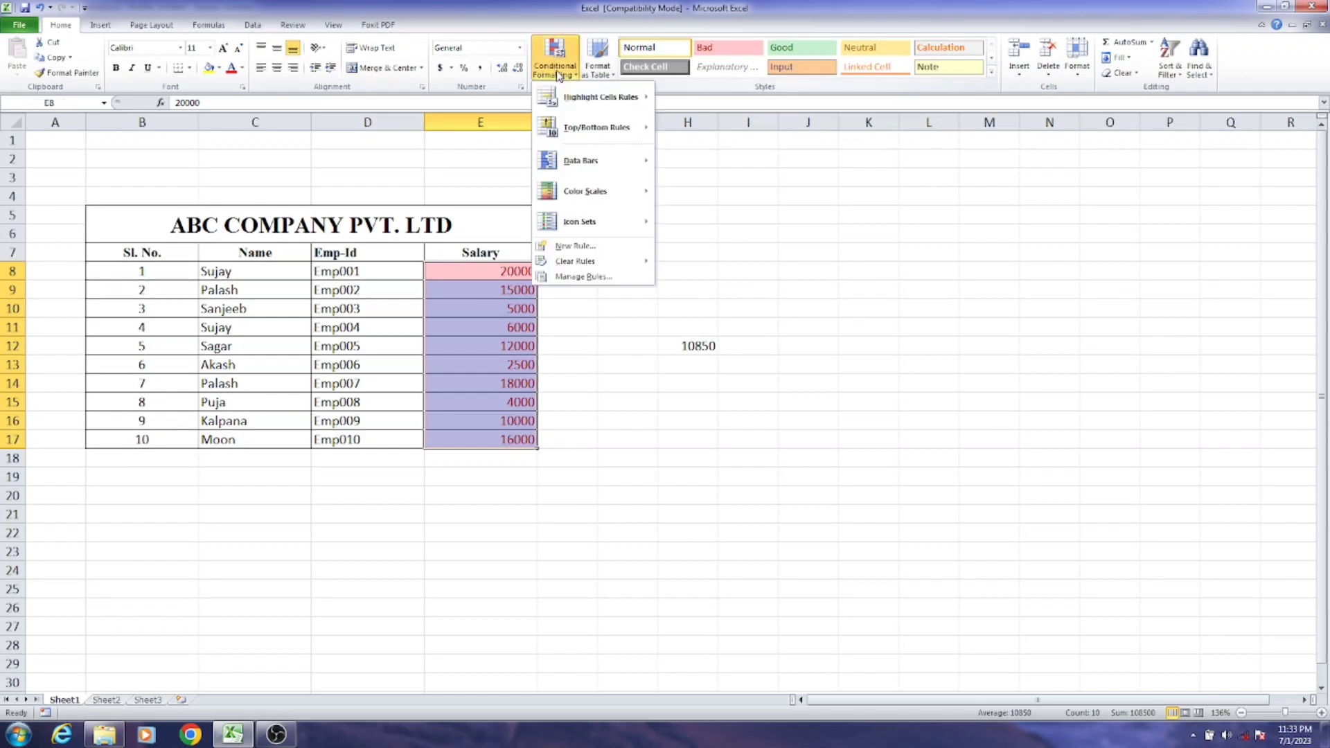
mouse_move(609, 261)
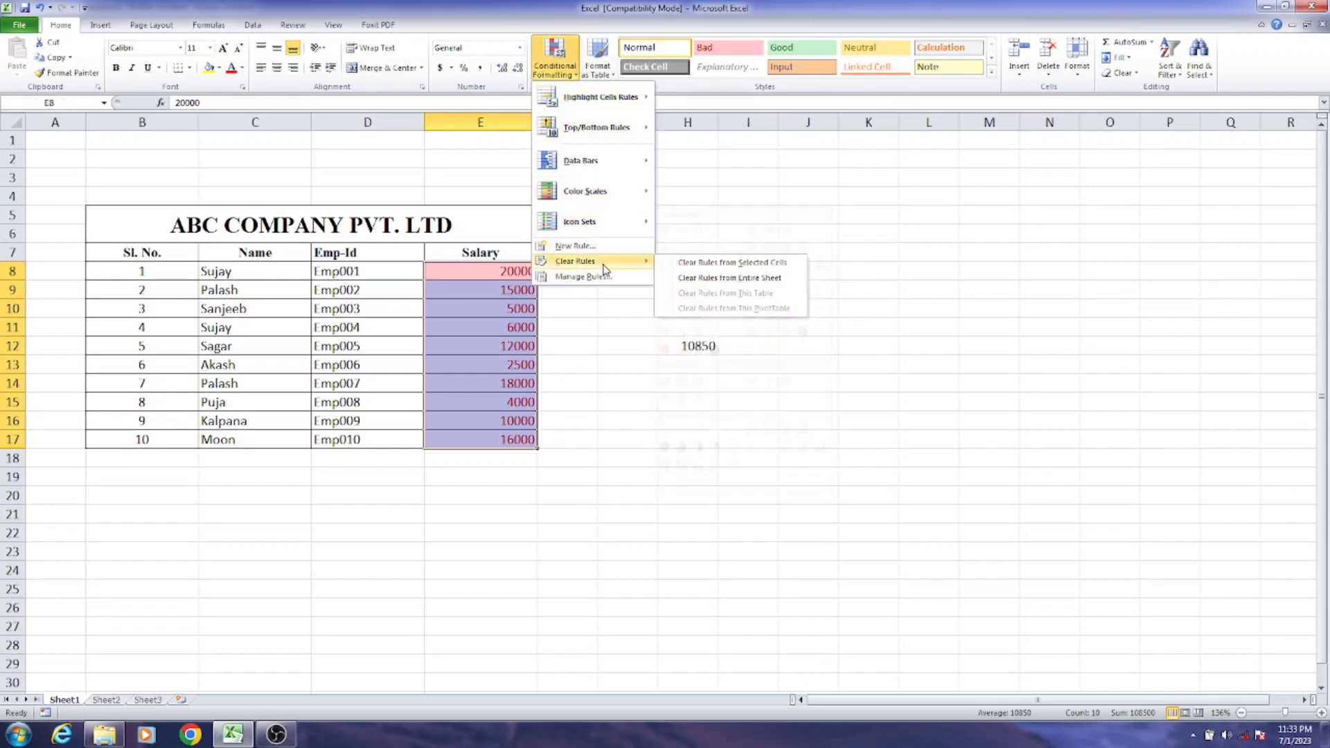
click(708, 264)
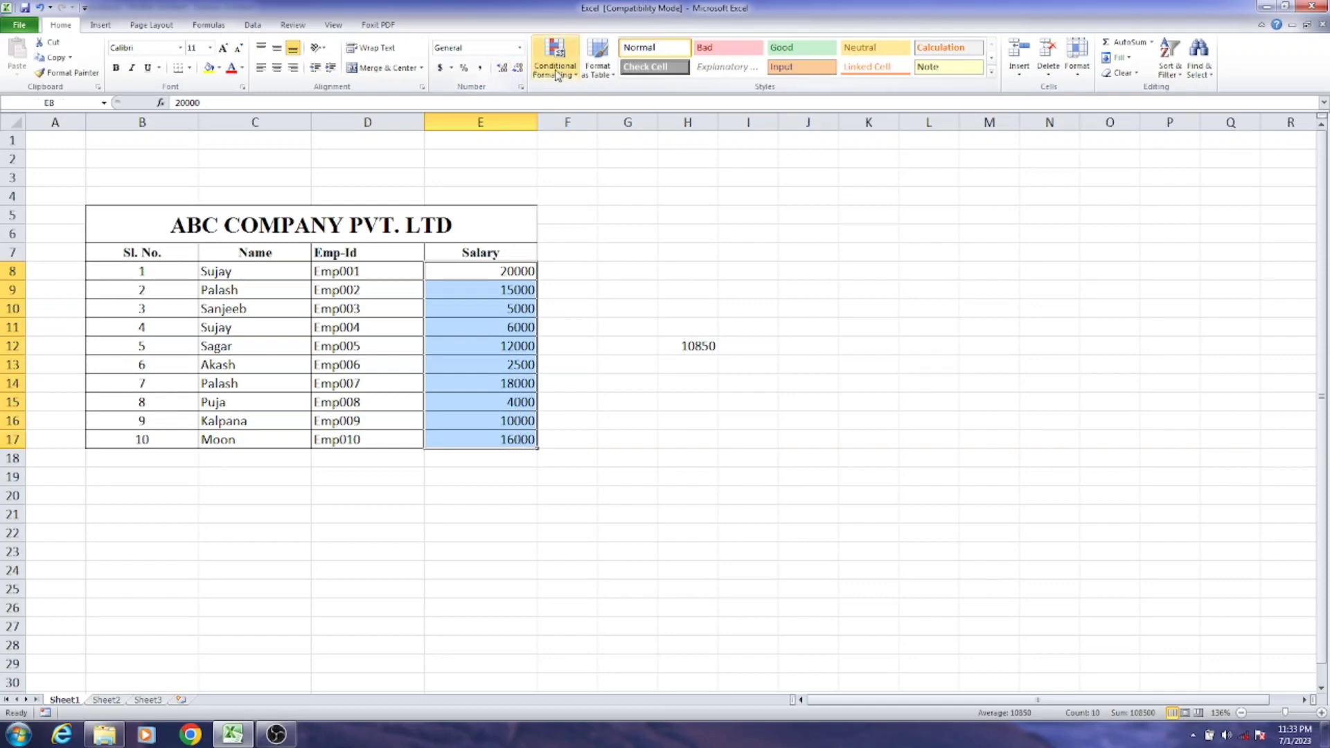
- Apply only the Below Average rule to salary cells E8:E17, using Light Red Fill with Dark Red Text
click(554, 67)
mouse_move(610, 127)
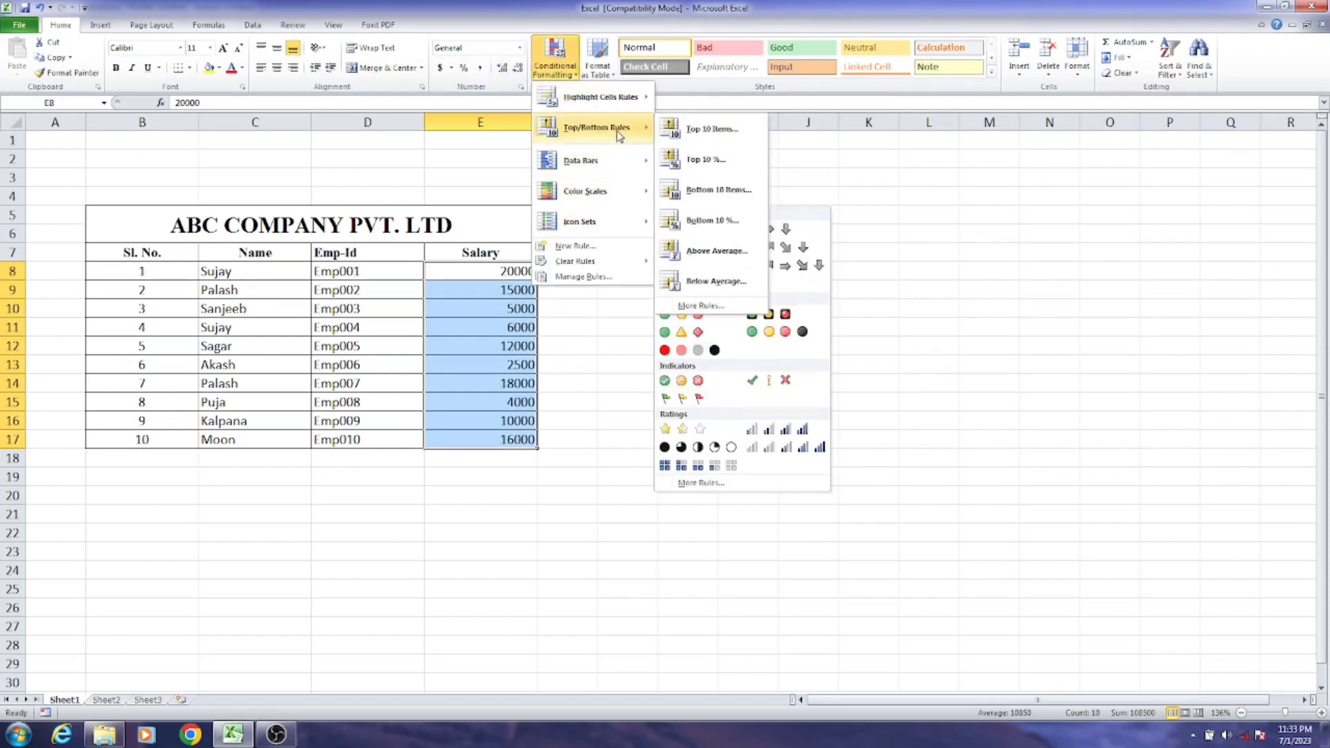
click(703, 277)
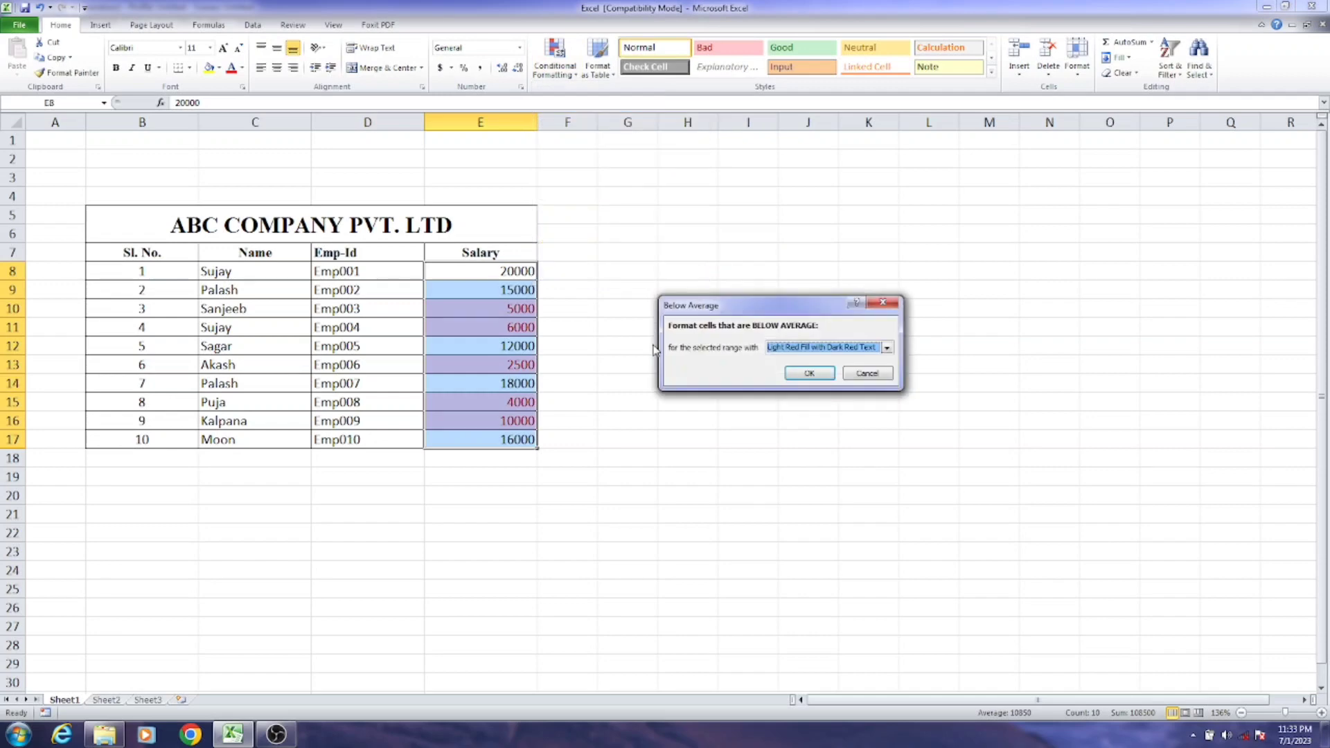
click(779, 374)
click(507, 367)
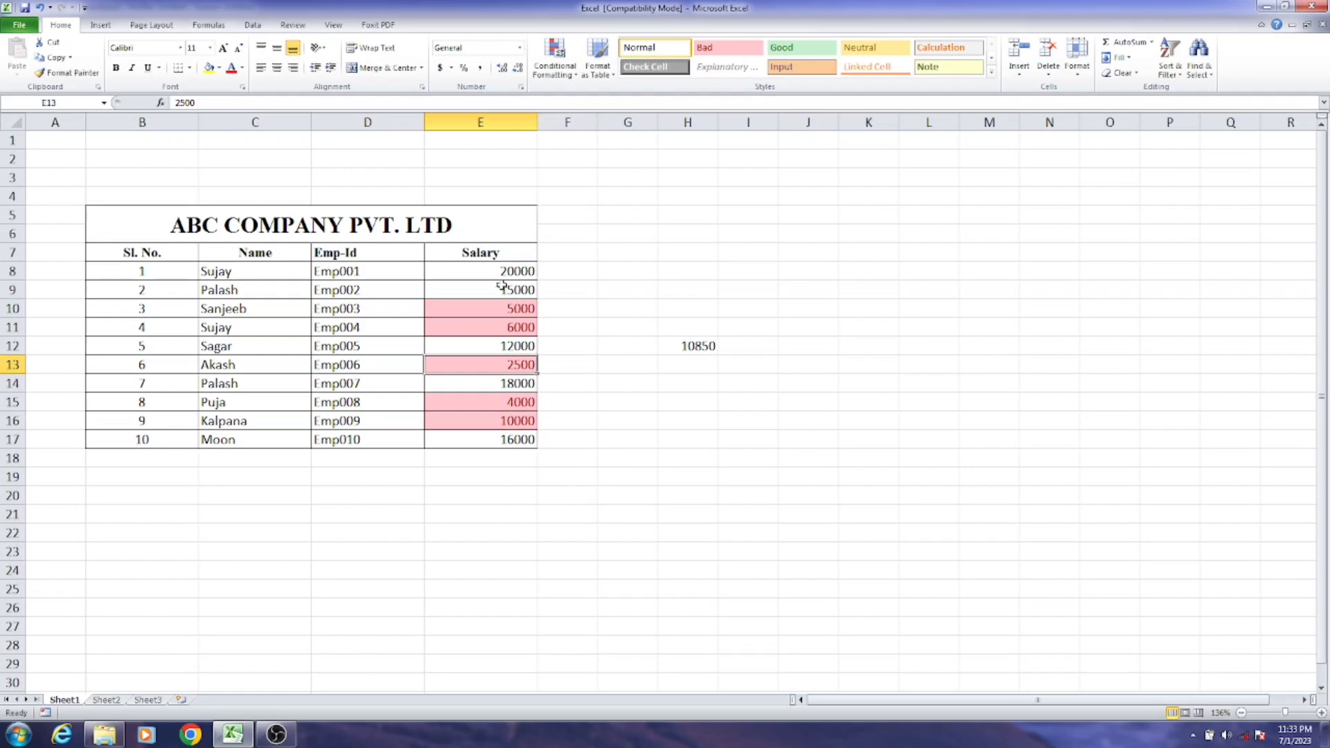
- Clear the Below Average rule from salary cells E8:E17
drag(509, 271, 519, 439)
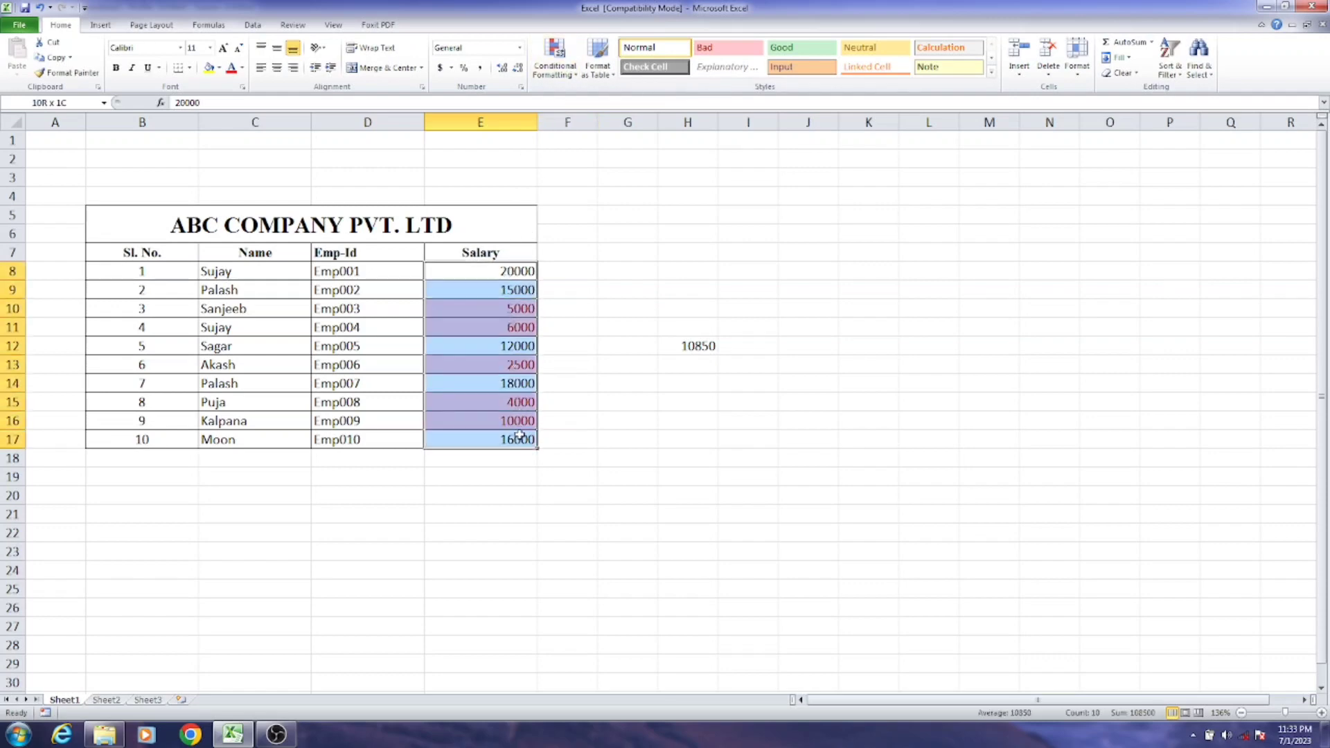
click(555, 61)
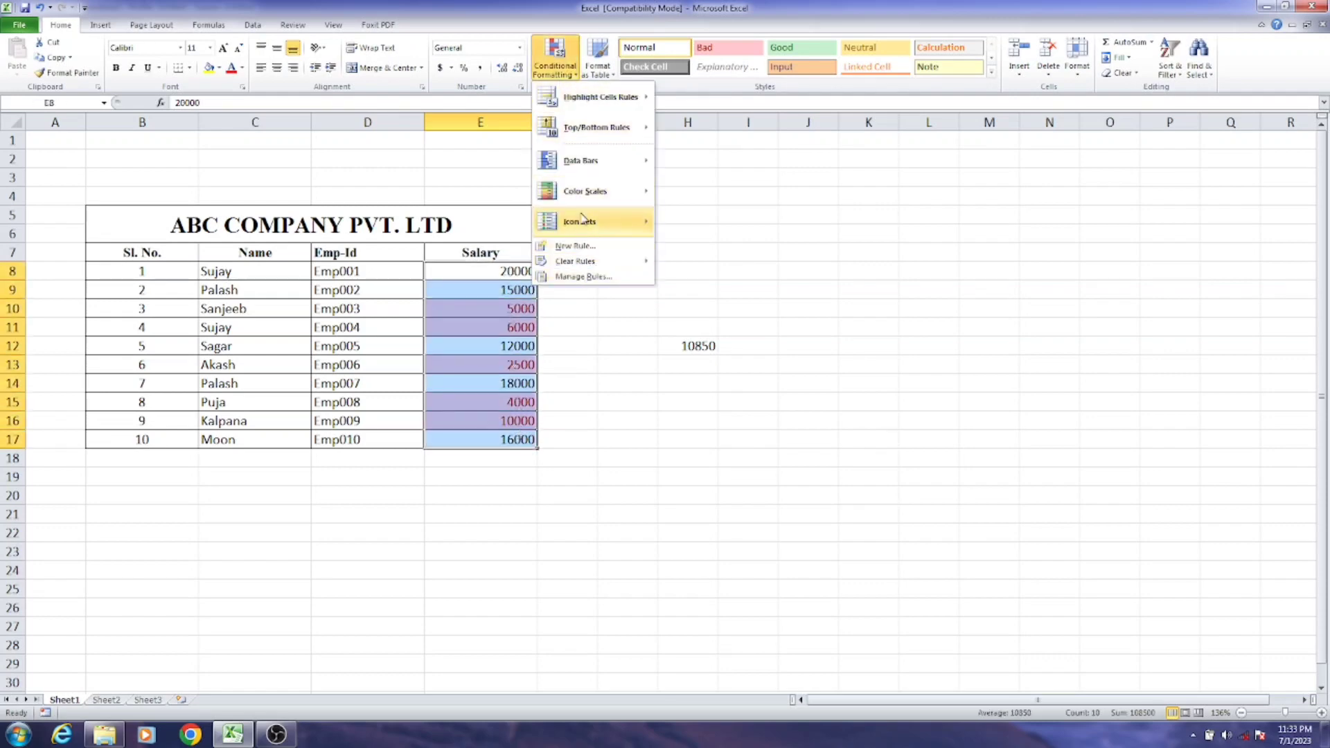
mouse_move(600, 261)
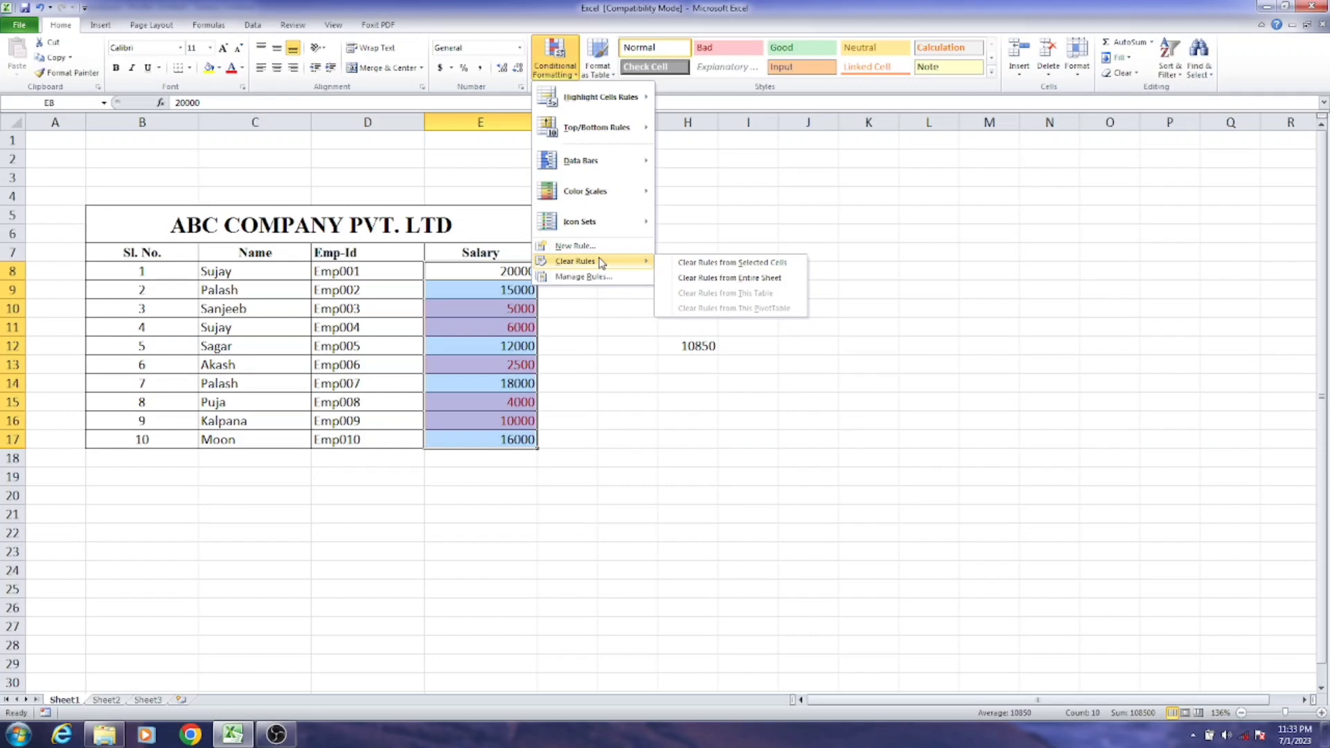
click(707, 268)
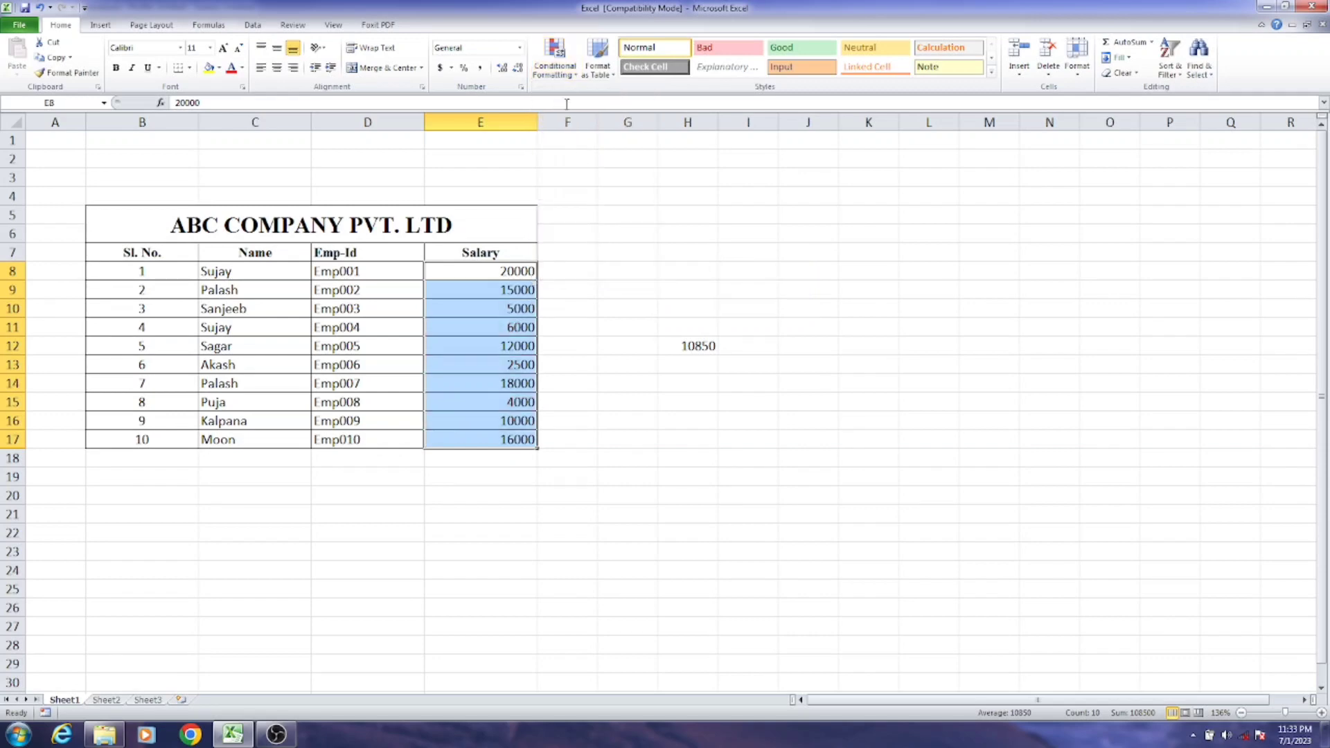
- Apply blue gradient-fill data bars to salary cells E8:E17 and deselect the range
click(565, 75)
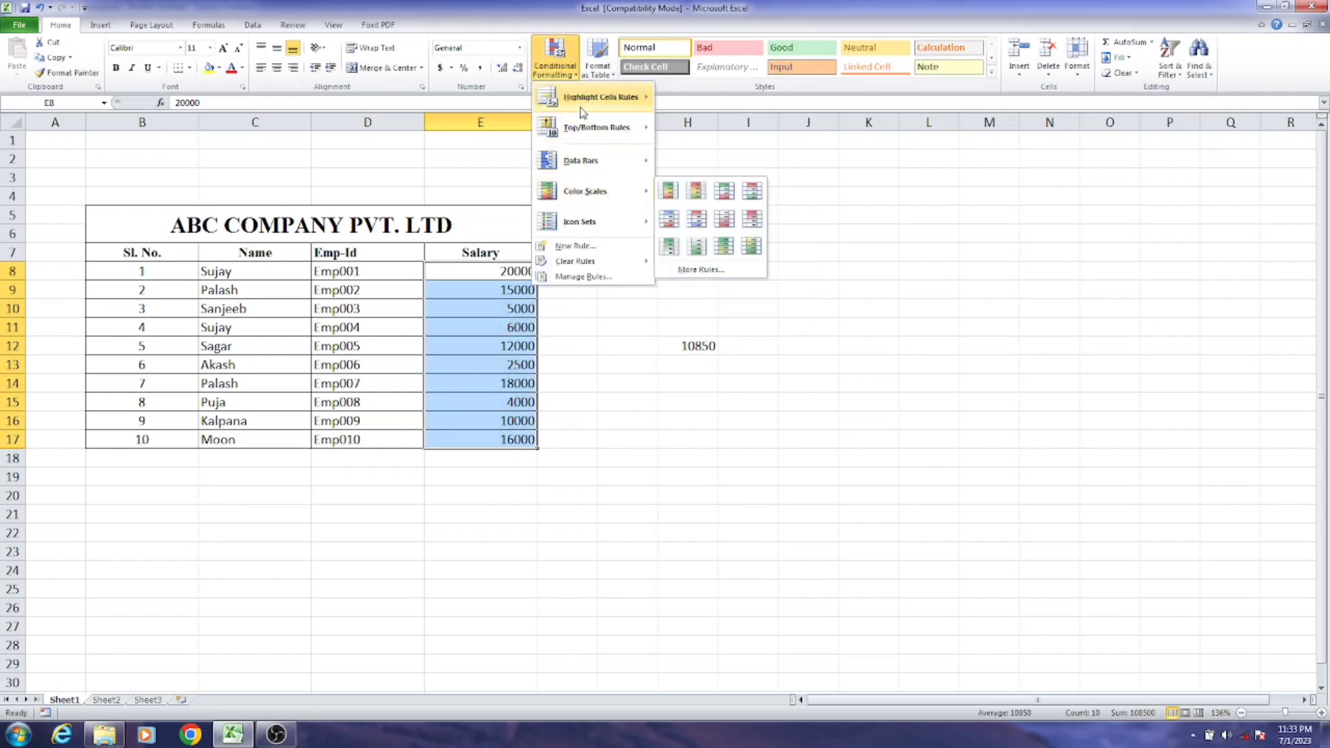
mouse_move(582, 101)
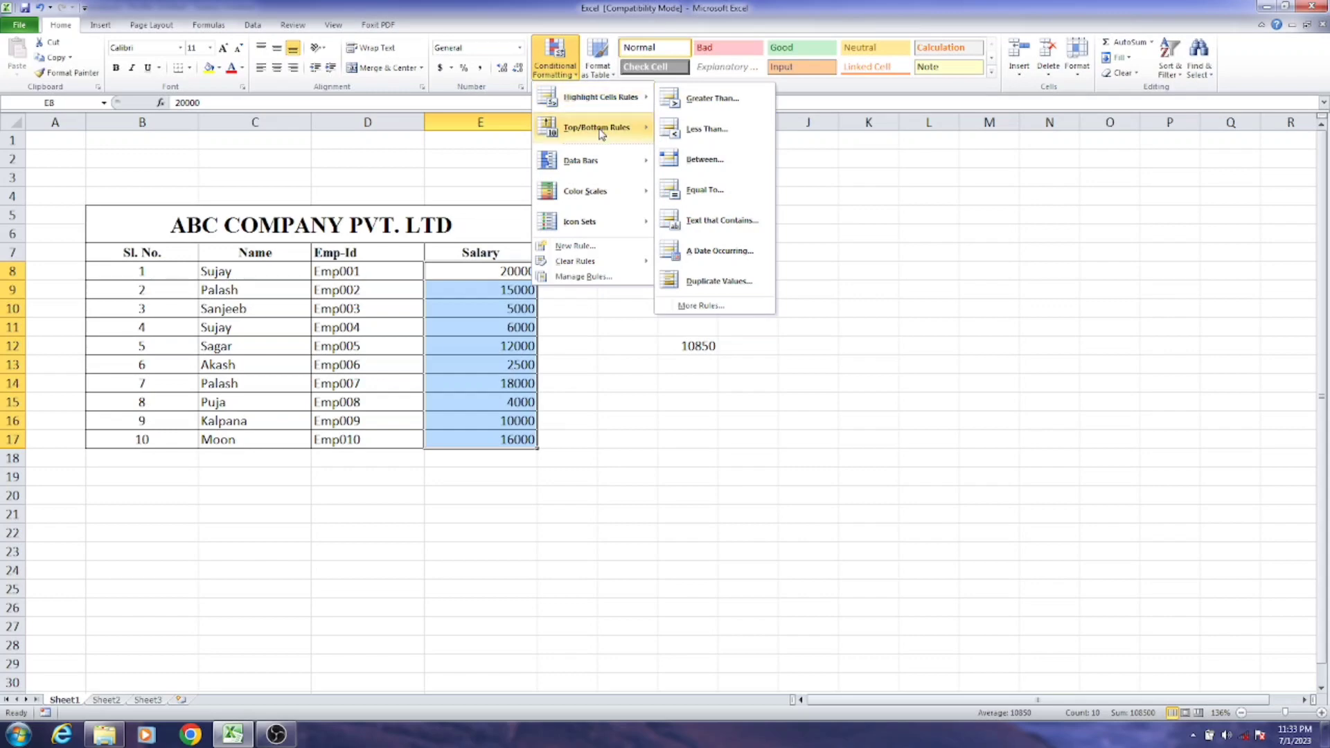
mouse_move(597, 132)
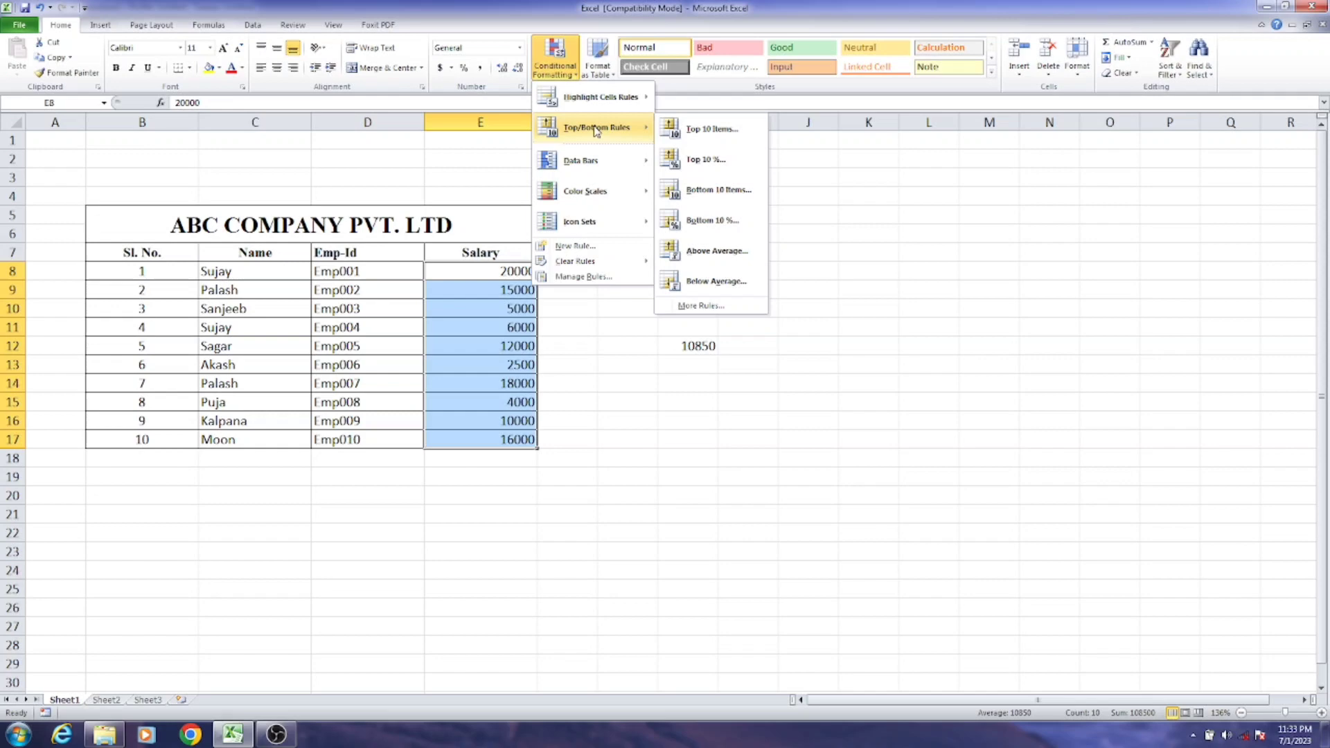
mouse_move(600, 165)
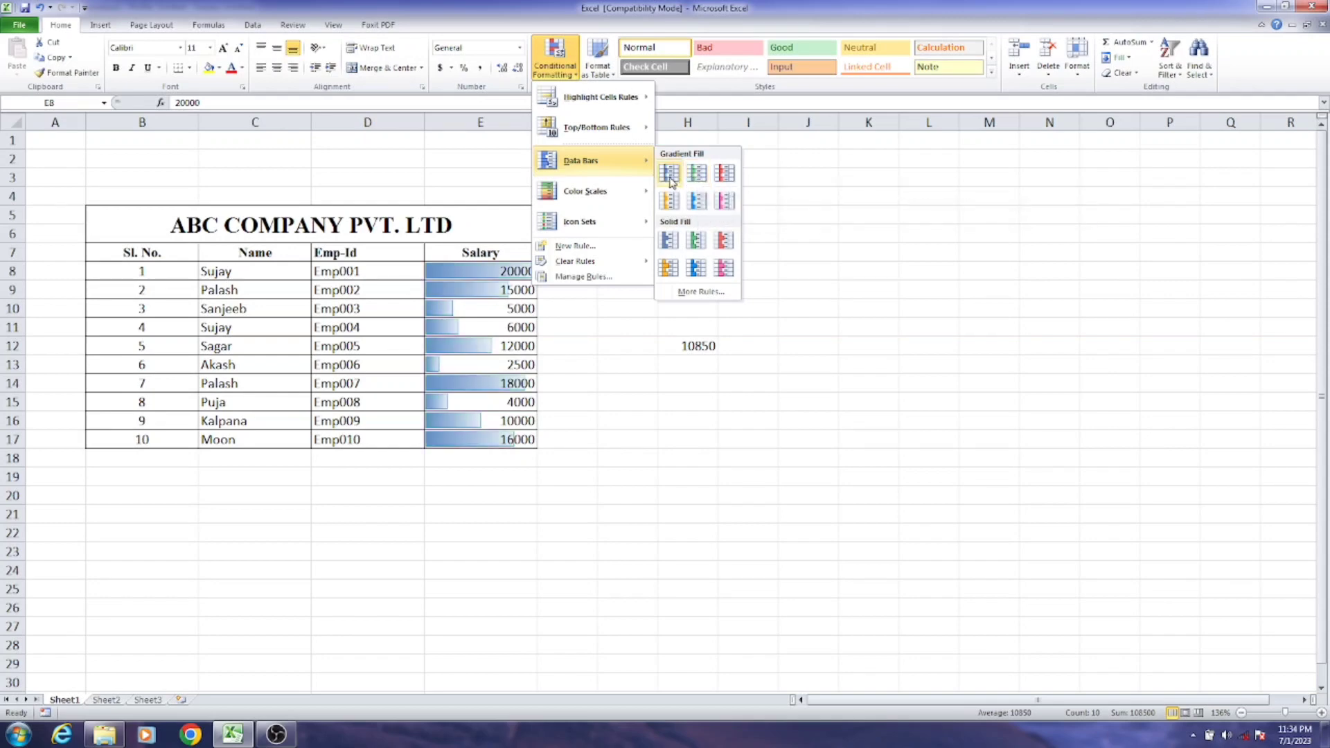
click(670, 182)
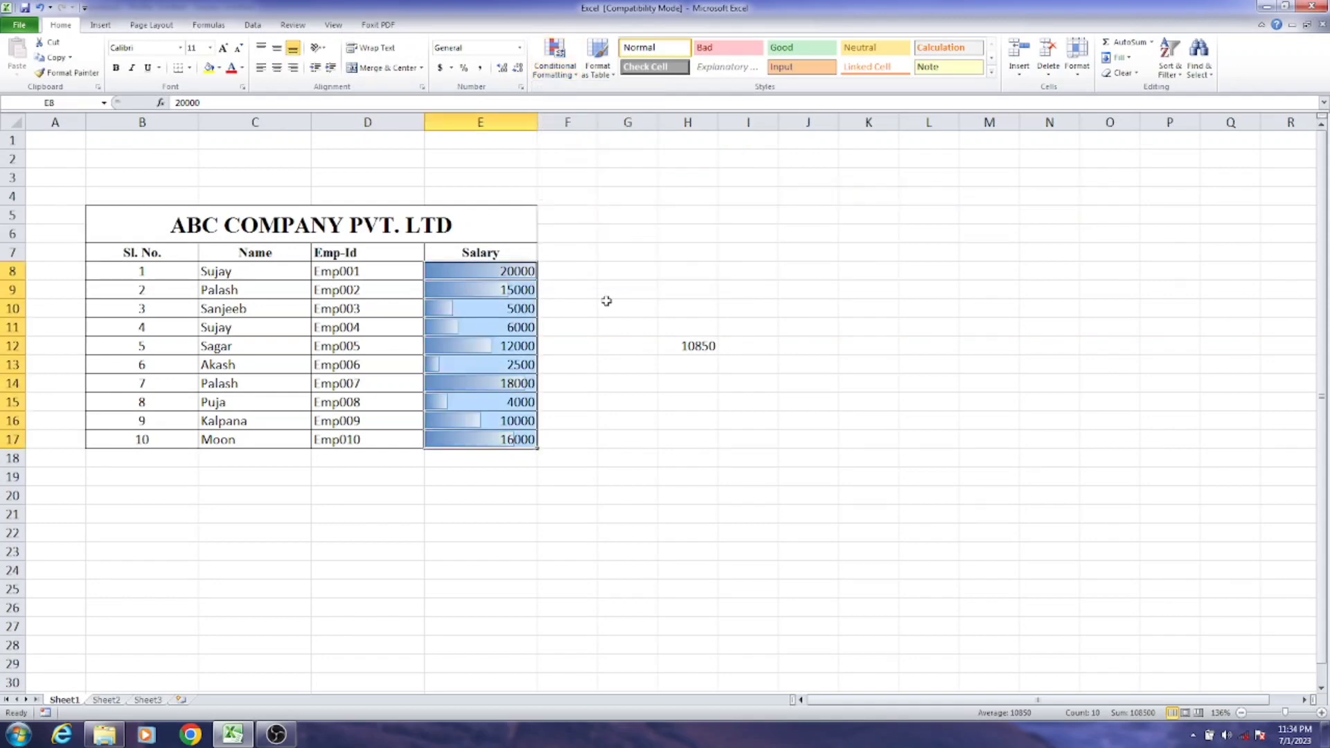
click(579, 342)
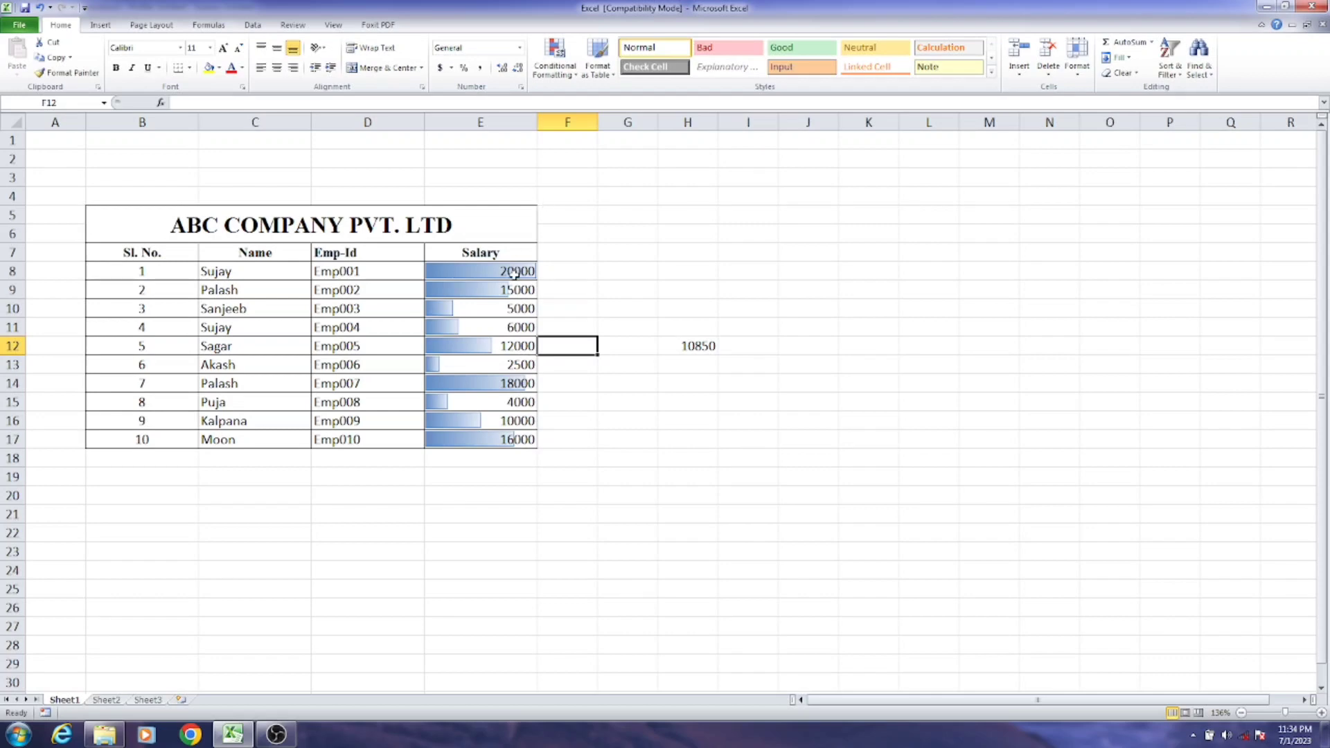
drag(514, 273, 515, 436)
click(555, 57)
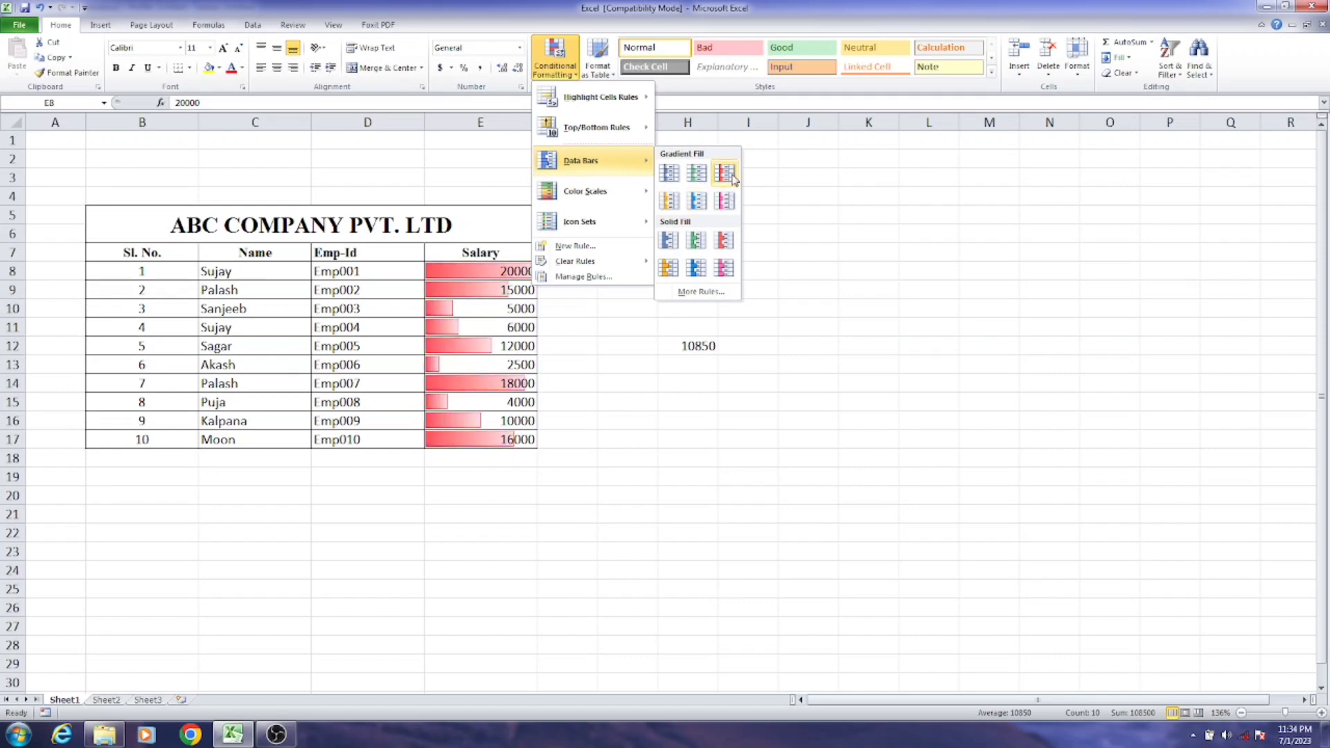
click(589, 430)
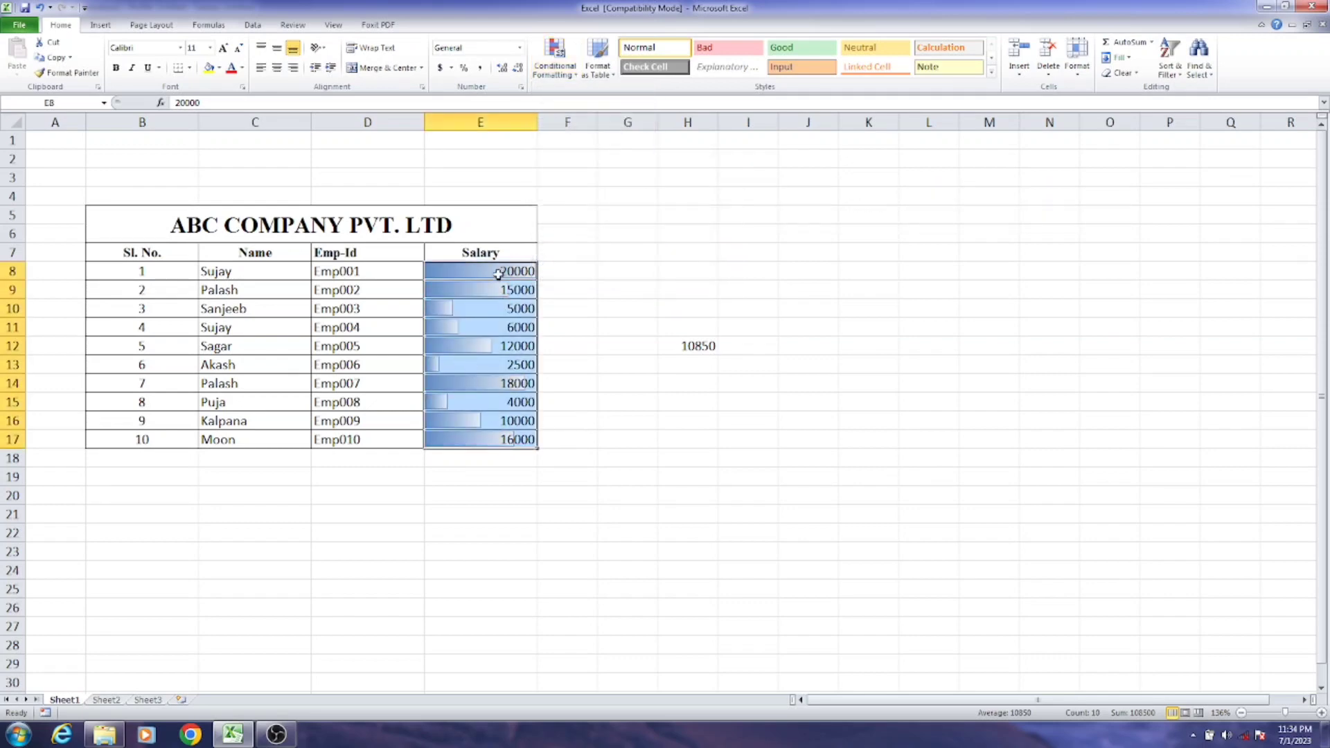
- Clear the data bar rule from salary cells E8:E17 only
drag(500, 273, 501, 439)
click(556, 63)
mouse_move(610, 264)
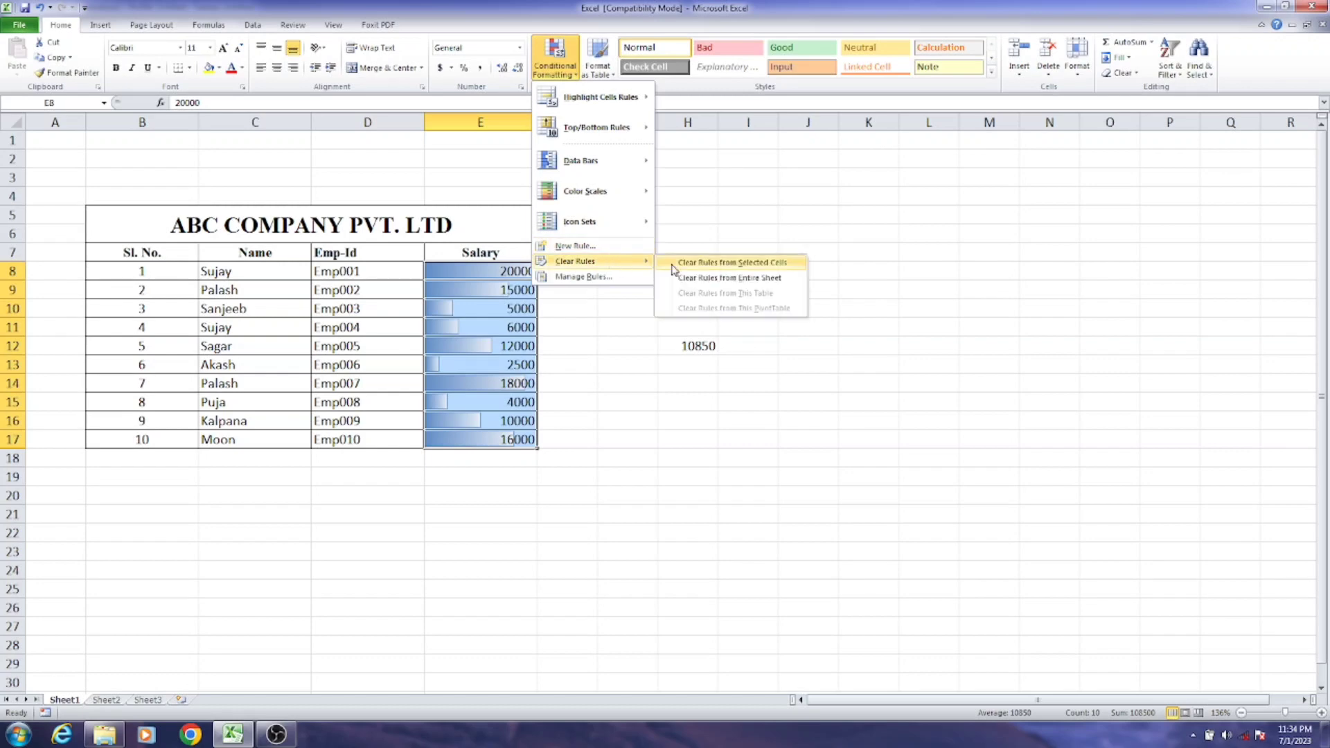
click(716, 265)
- Apply the coloured three-arrow directional icon set to salary cells E8:E17 and deselect the range
click(556, 59)
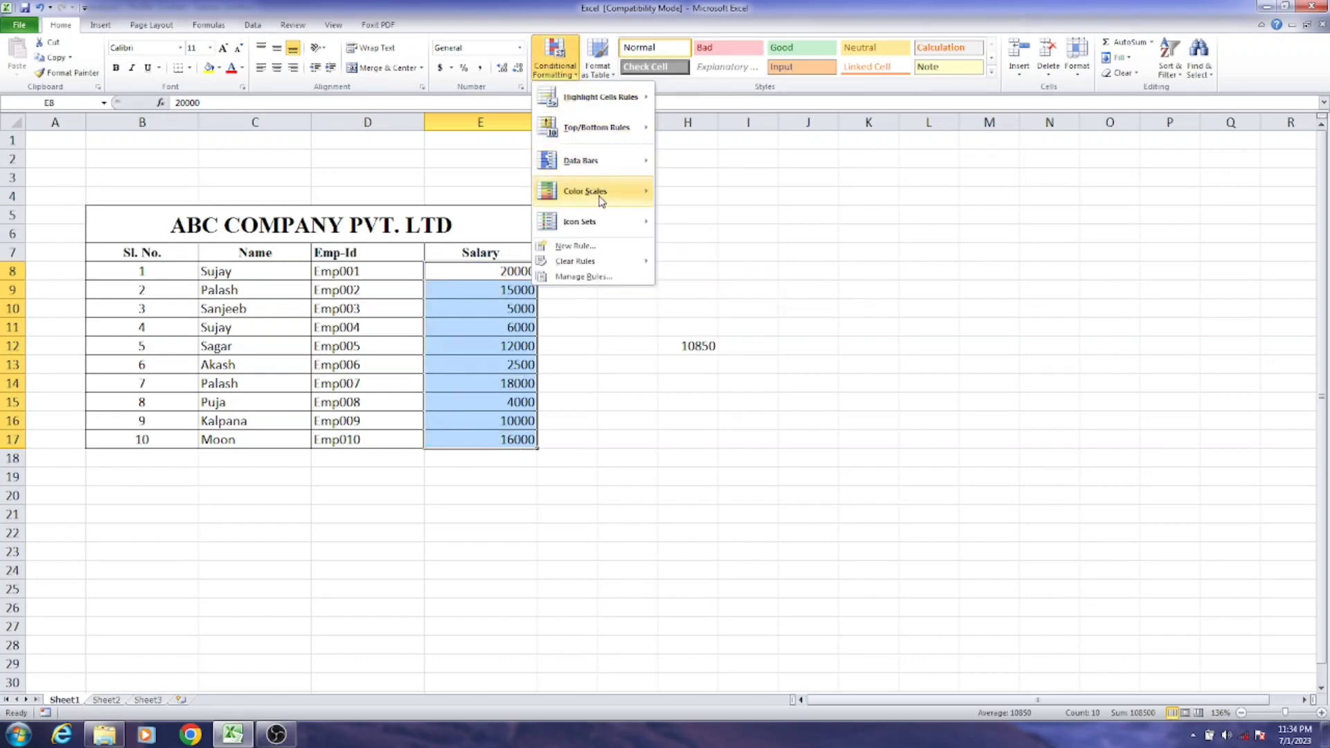
mouse_move(602, 198)
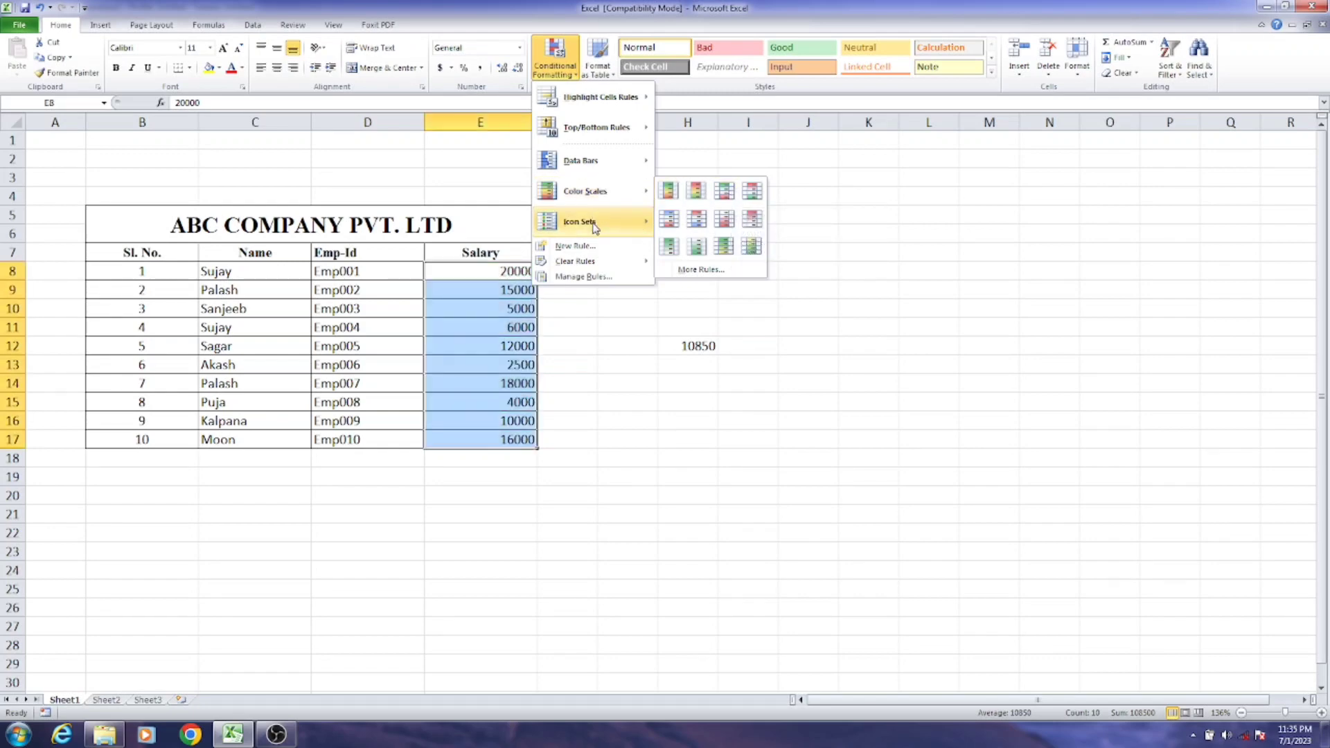
mouse_move(594, 227)
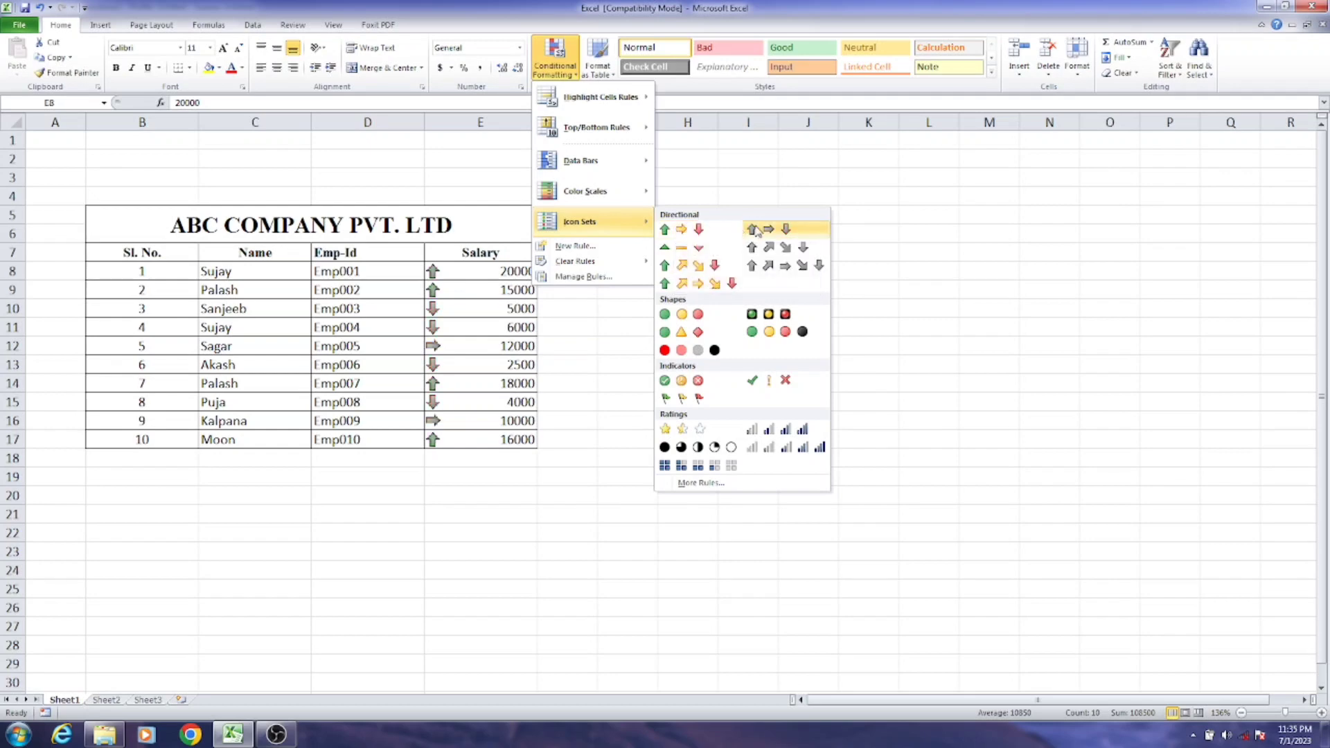
click(682, 230)
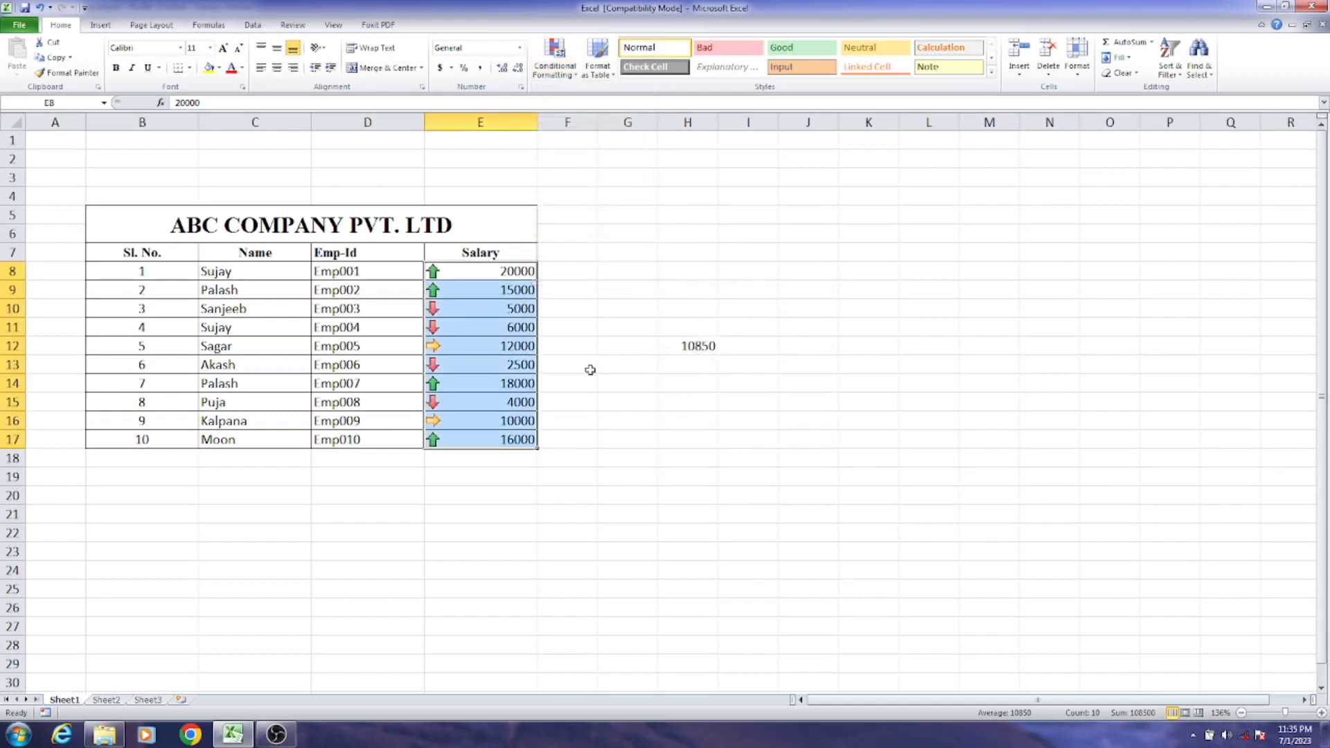
click(574, 430)
- Clear the arrow icon set rule from salary cells E8:E17 only
click(501, 274)
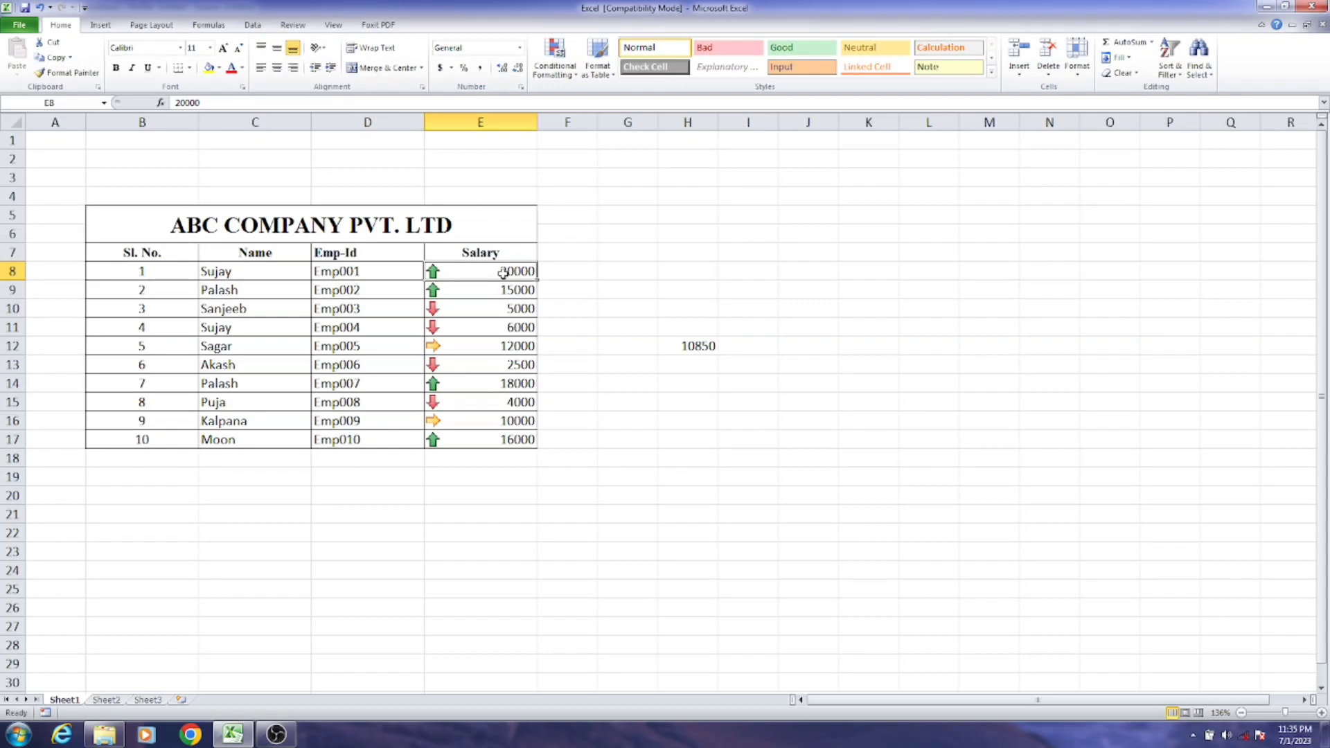
drag(503, 272, 516, 439)
click(555, 69)
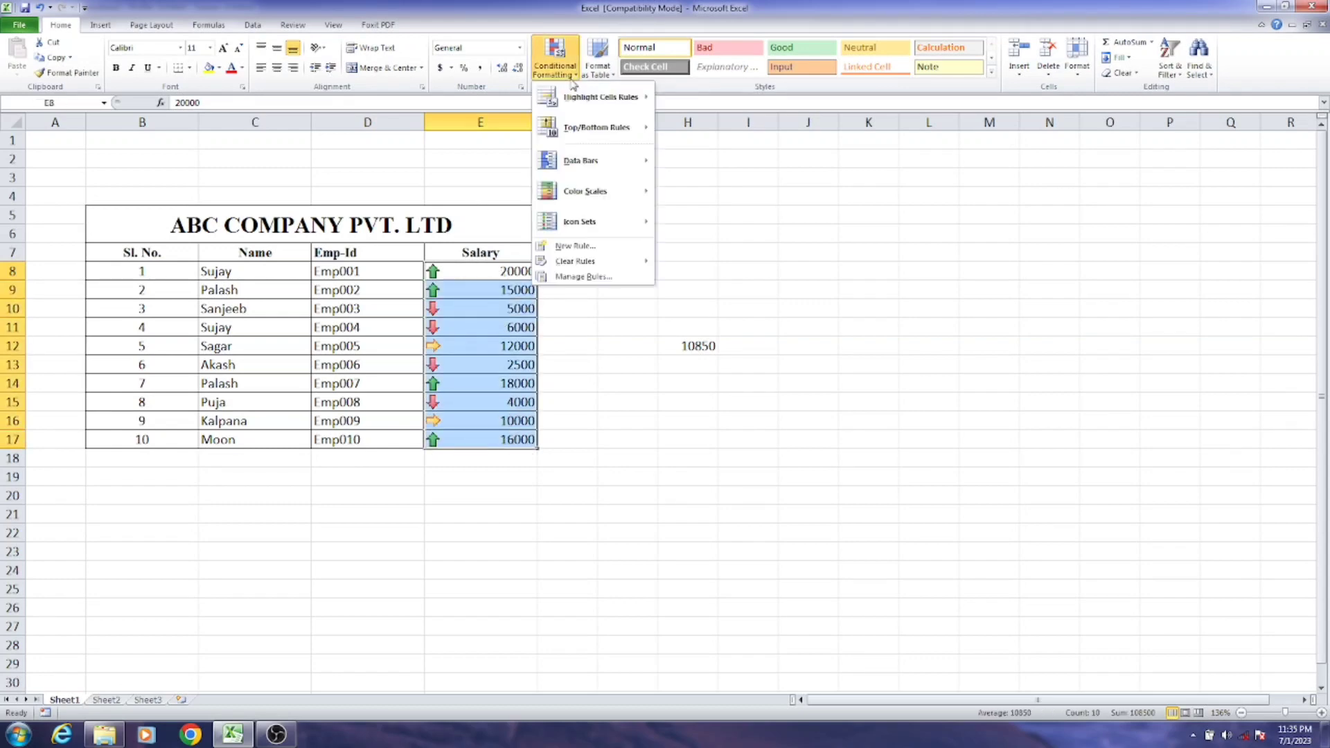
mouse_move(567, 89)
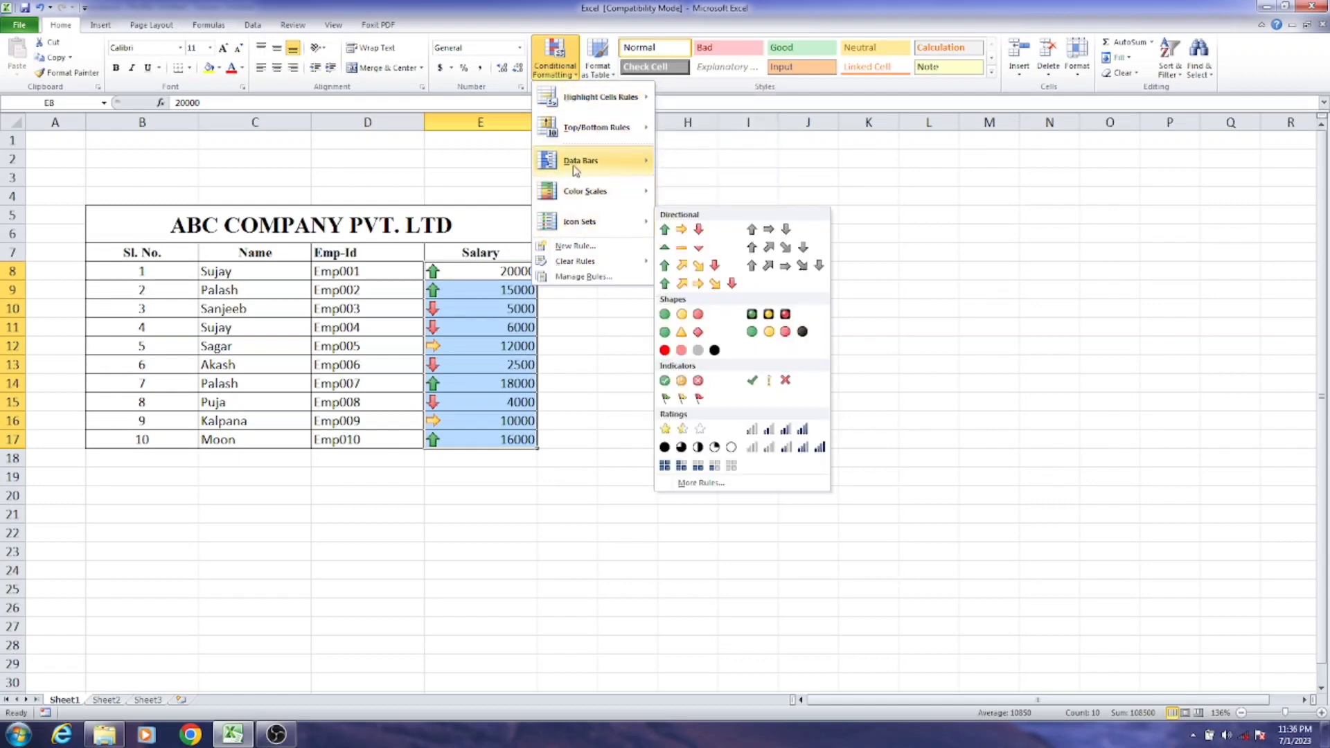
mouse_move(600, 262)
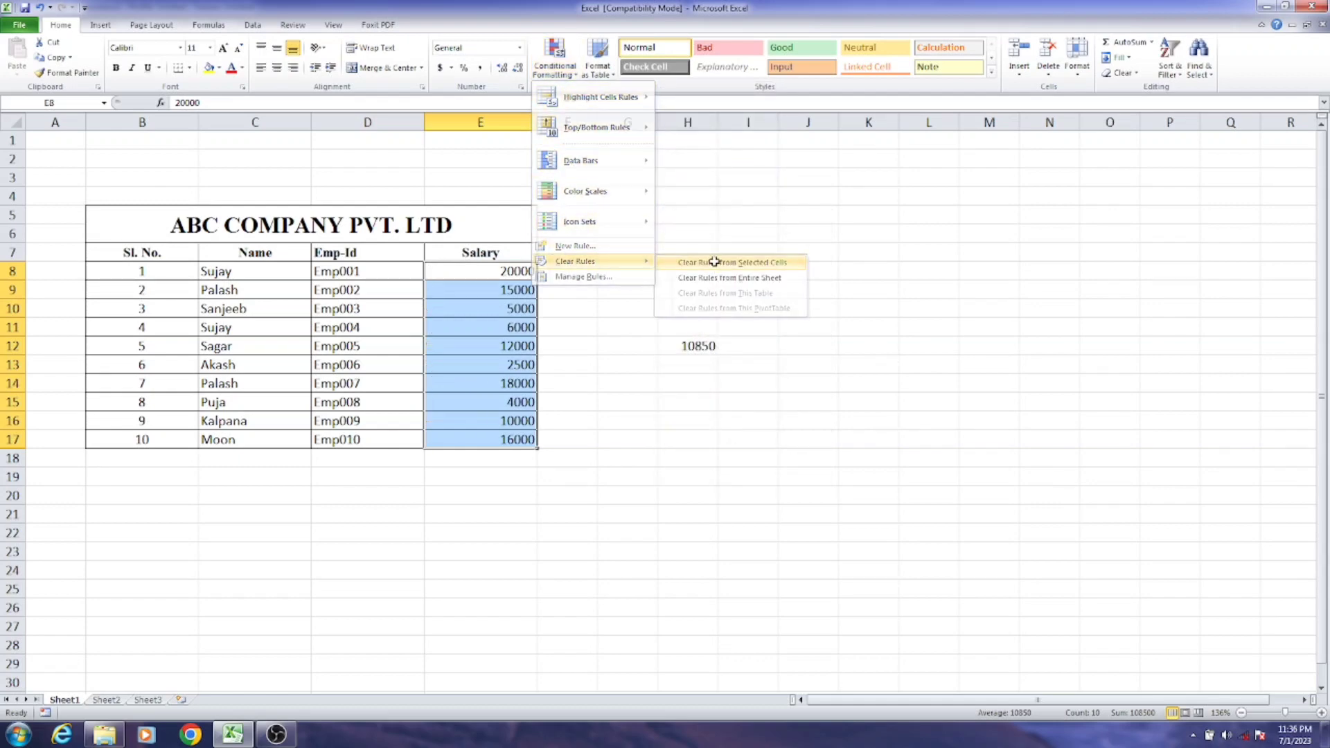
click(713, 262)
drag(483, 271, 487, 440)
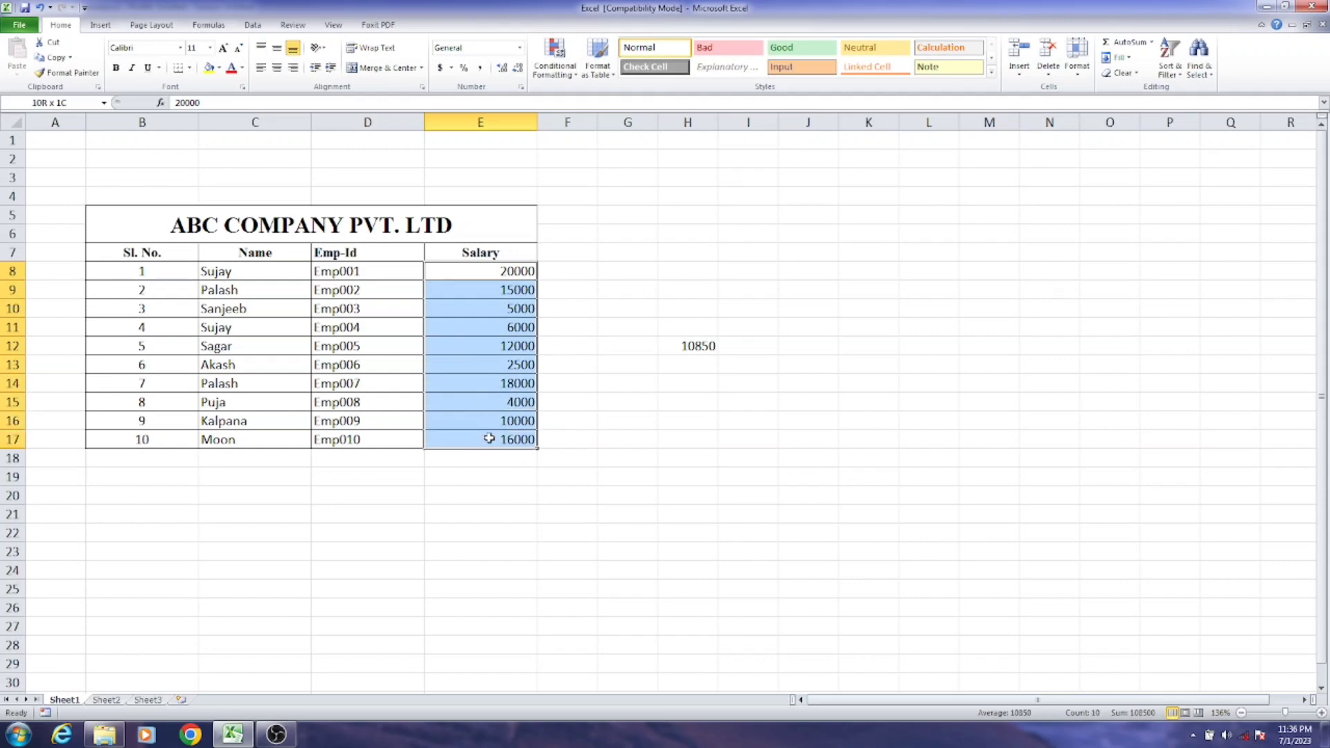
click(600, 69)
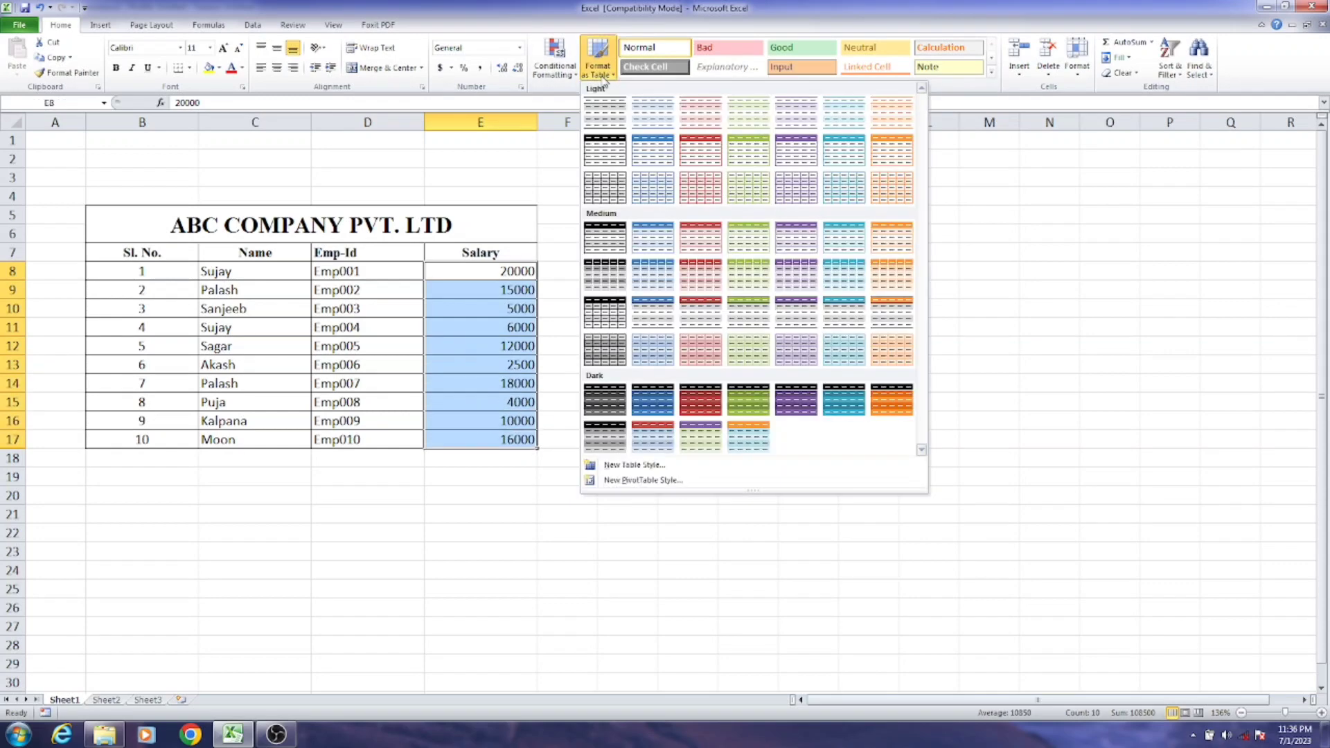
click(445, 391)
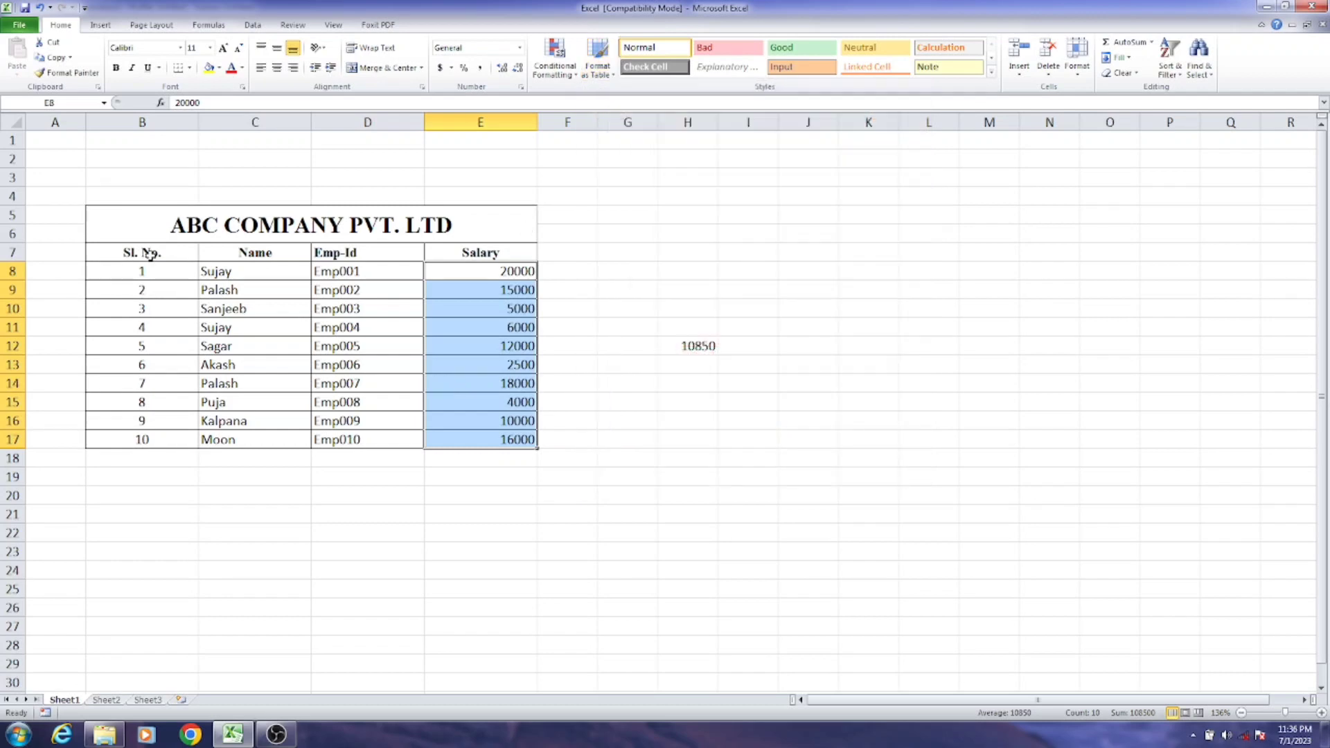
- Format the range B7:E17 as a table with headers, using the Light style with a solid black header row
drag(147, 255, 484, 439)
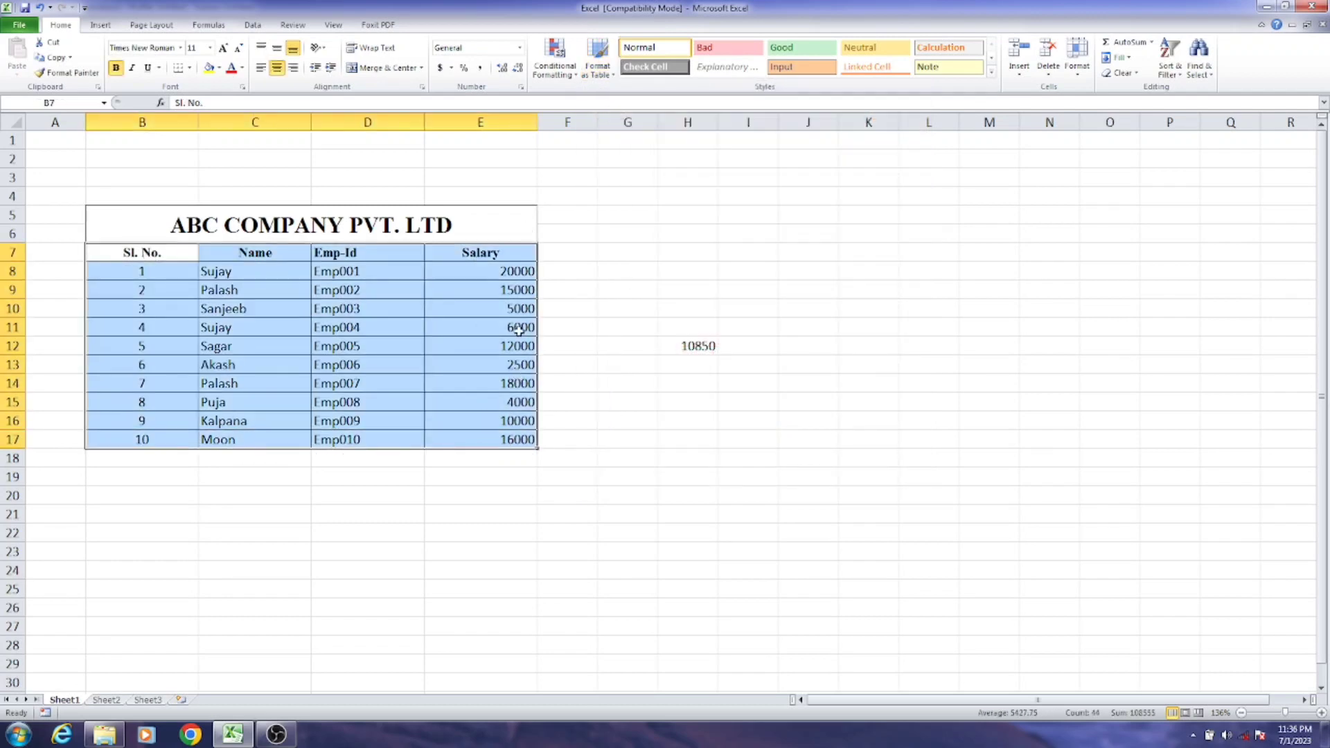
click(605, 77)
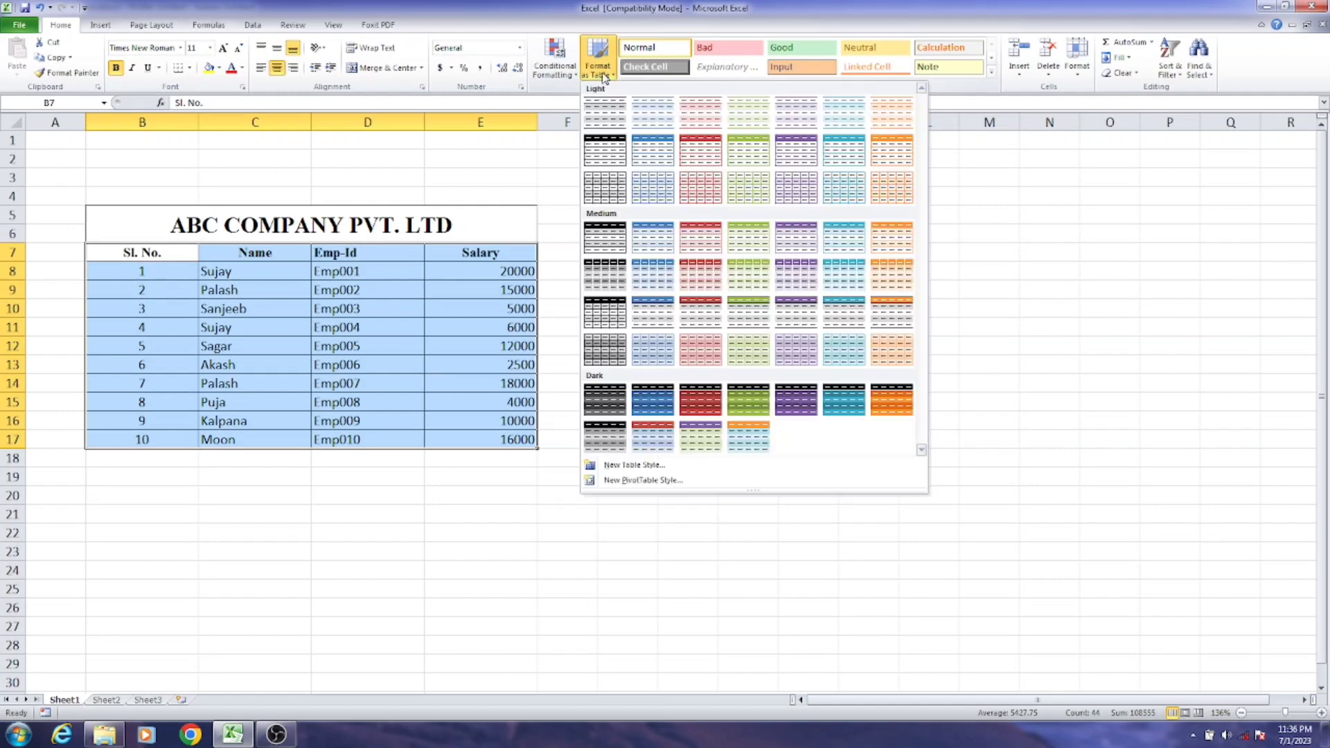
click(609, 153)
click(771, 373)
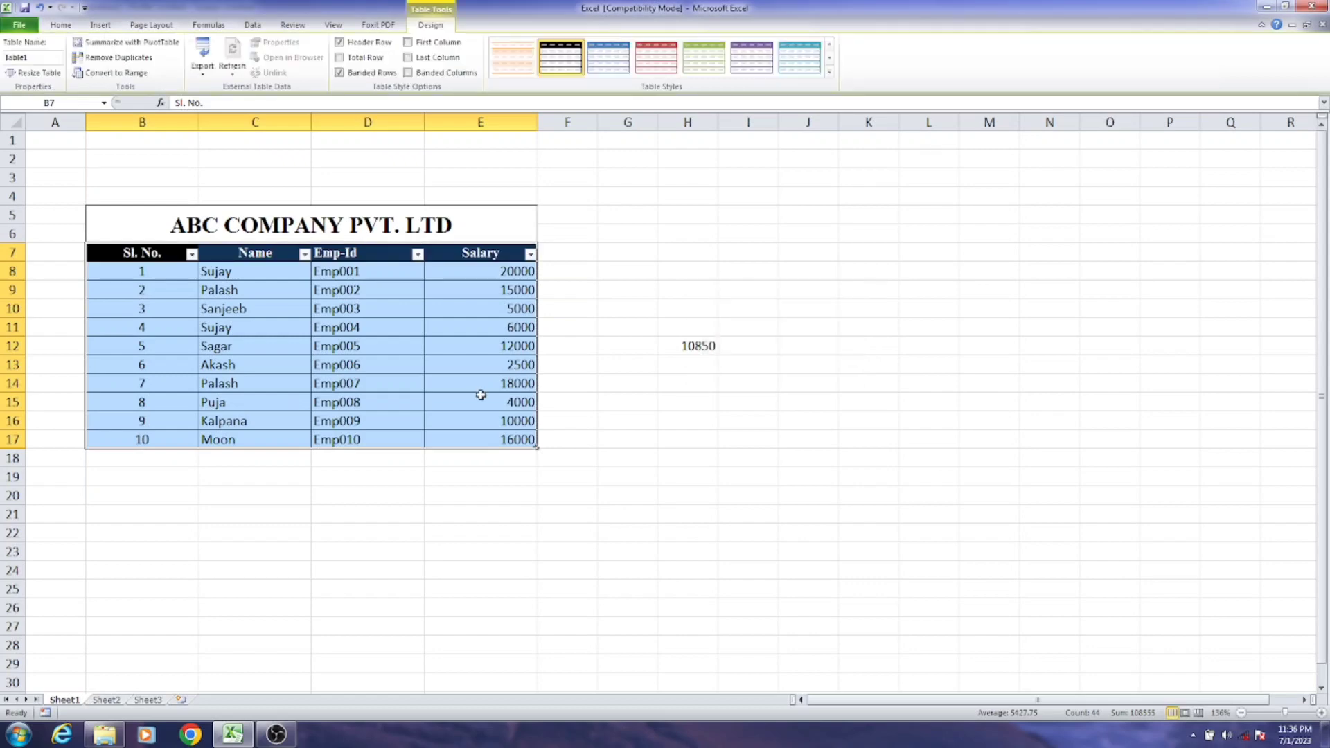
click(477, 395)
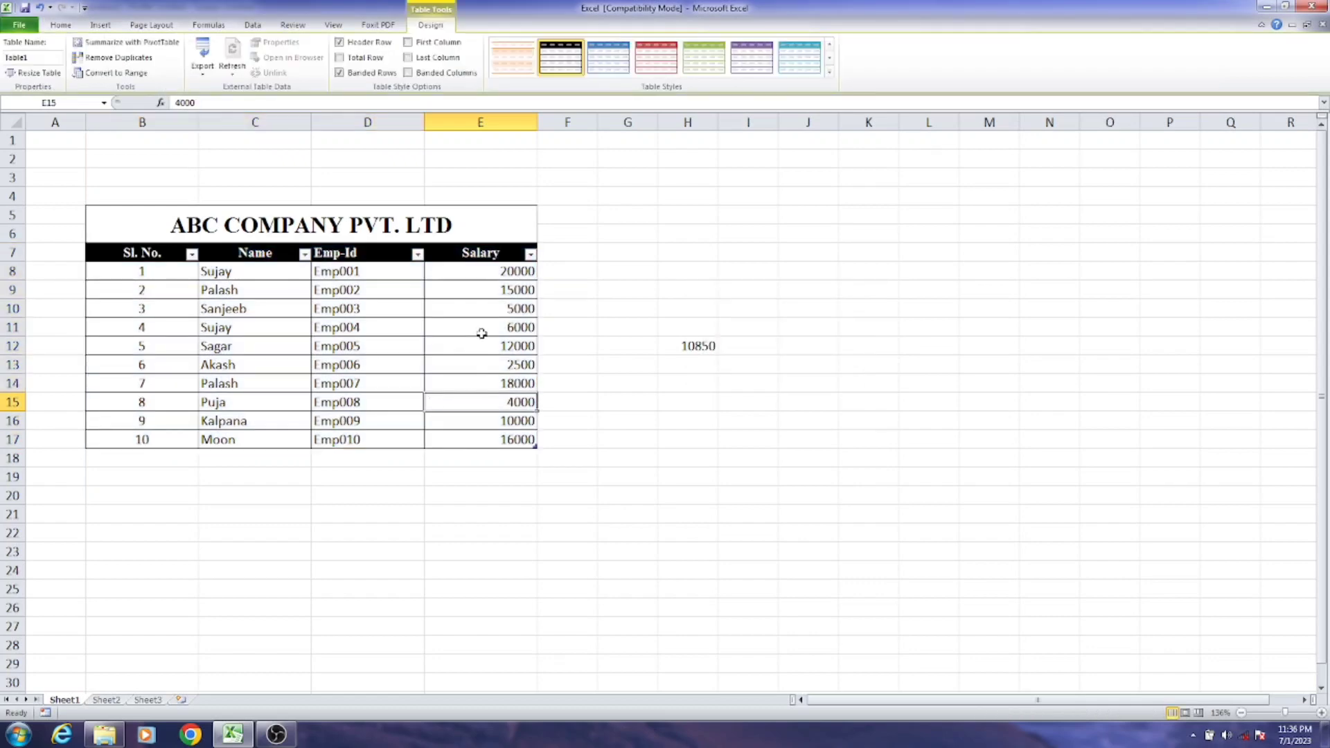
- Filter the table's Salary column to show only the value 10000
click(530, 254)
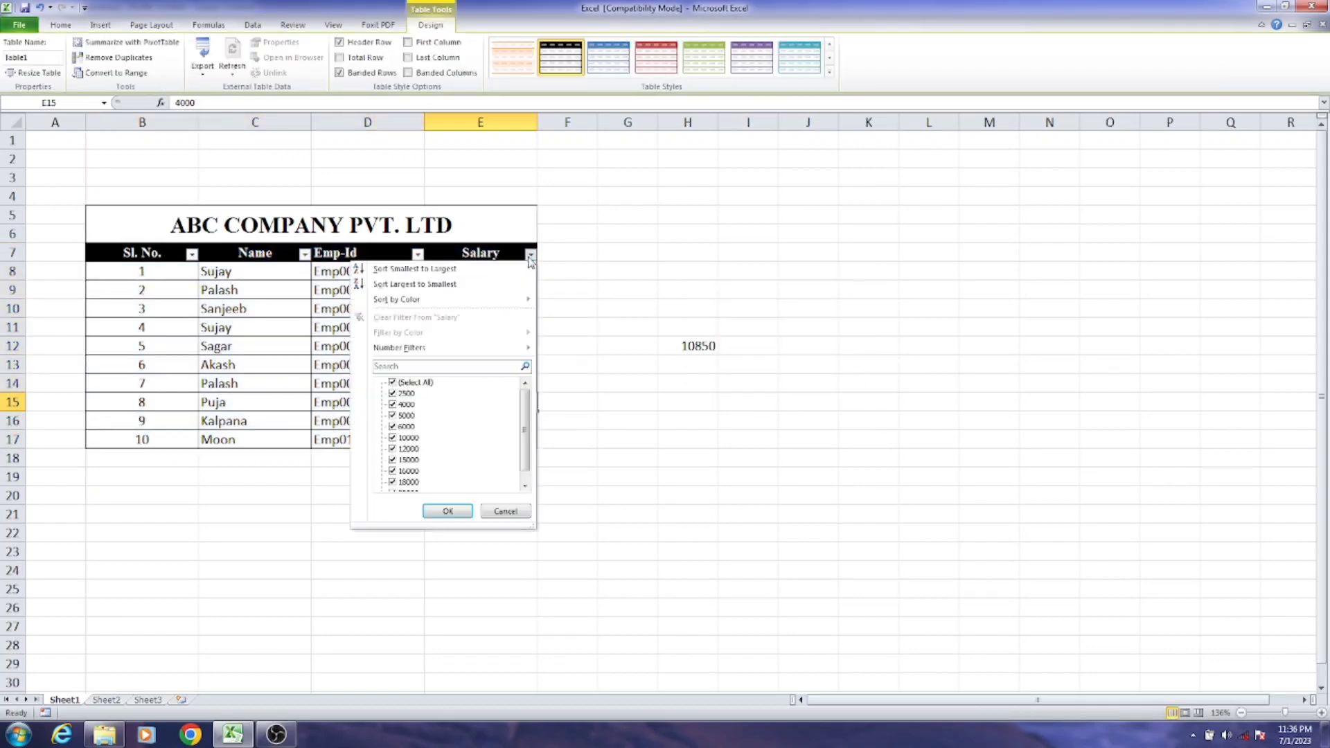
click(393, 383)
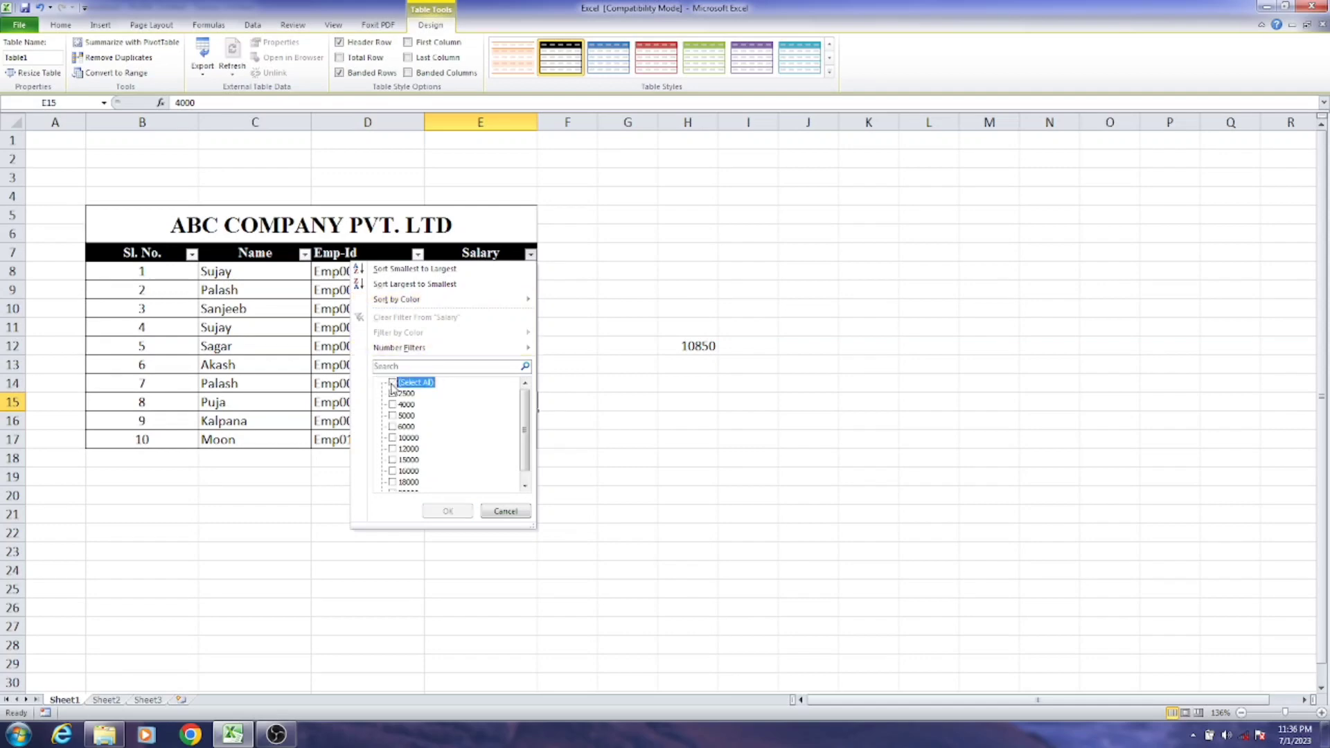
click(392, 439)
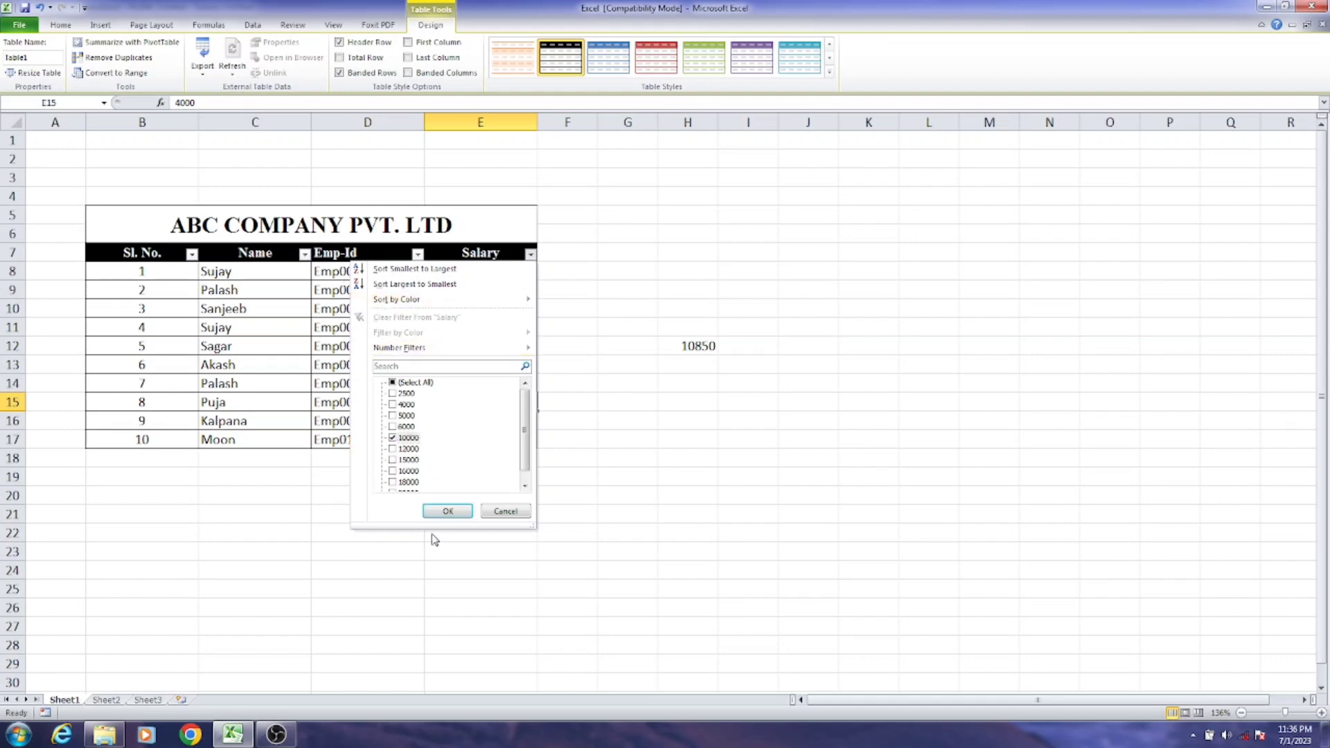
click(456, 516)
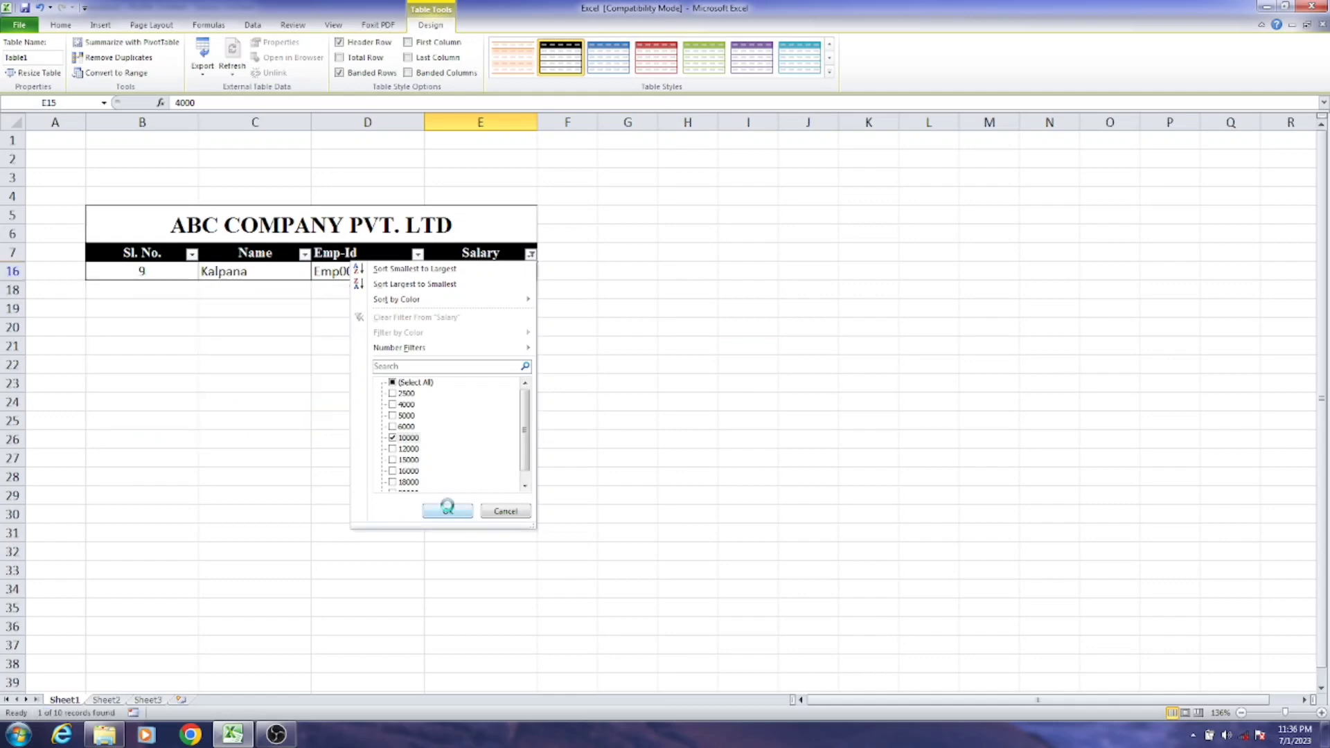
click(407, 421)
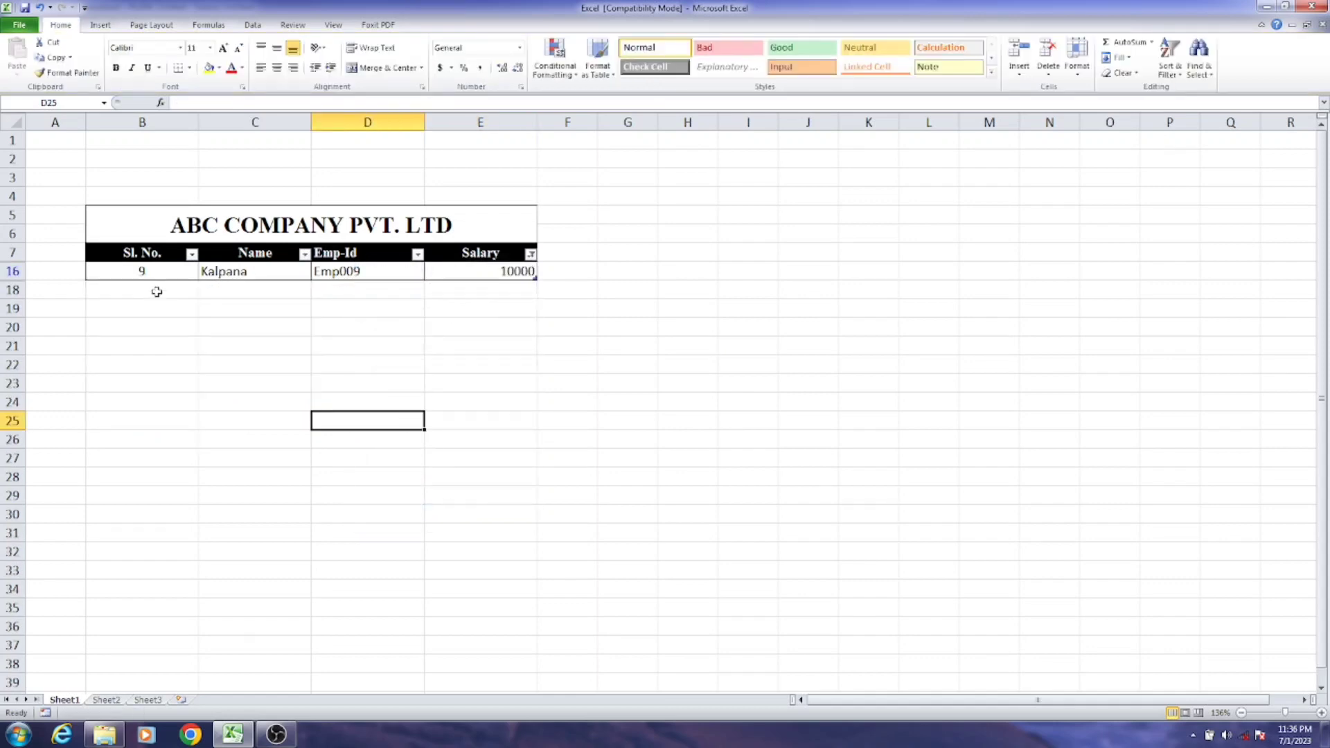
- Change the Salary filter to show only the value 16000
click(529, 255)
click(393, 438)
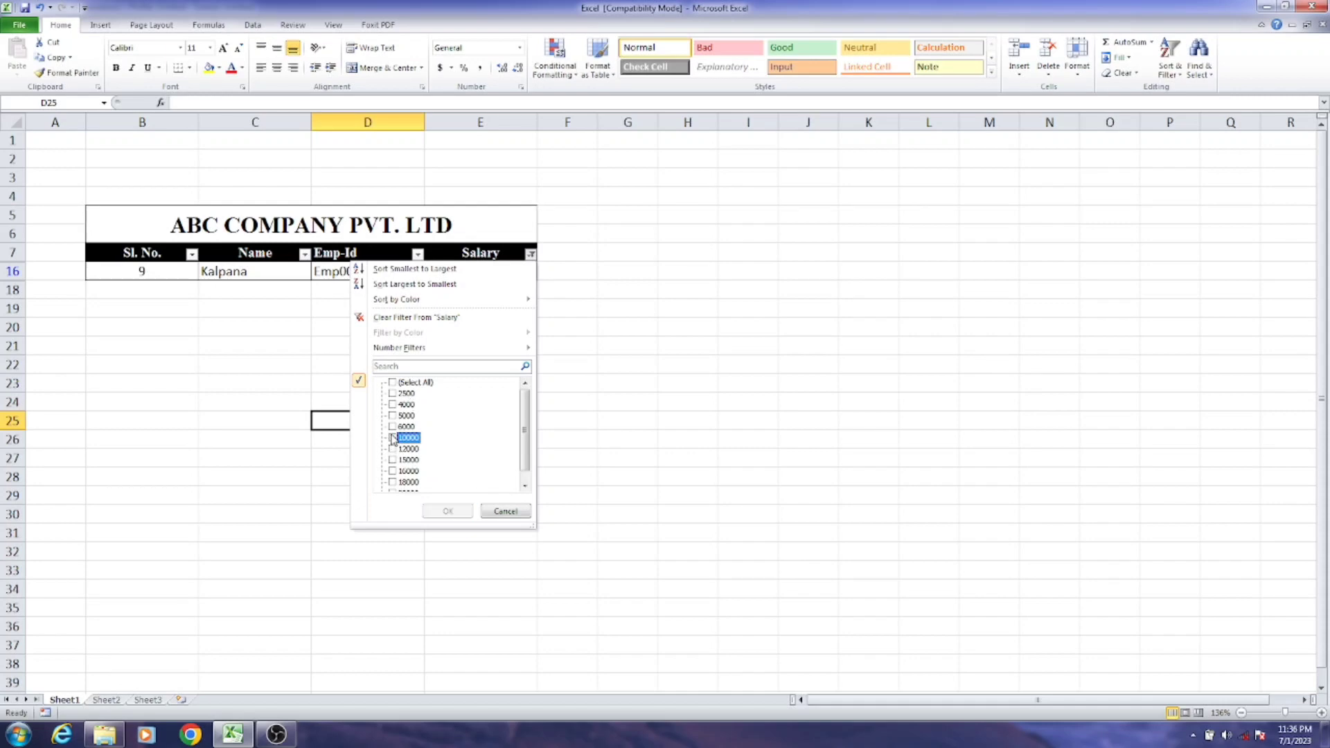
click(392, 471)
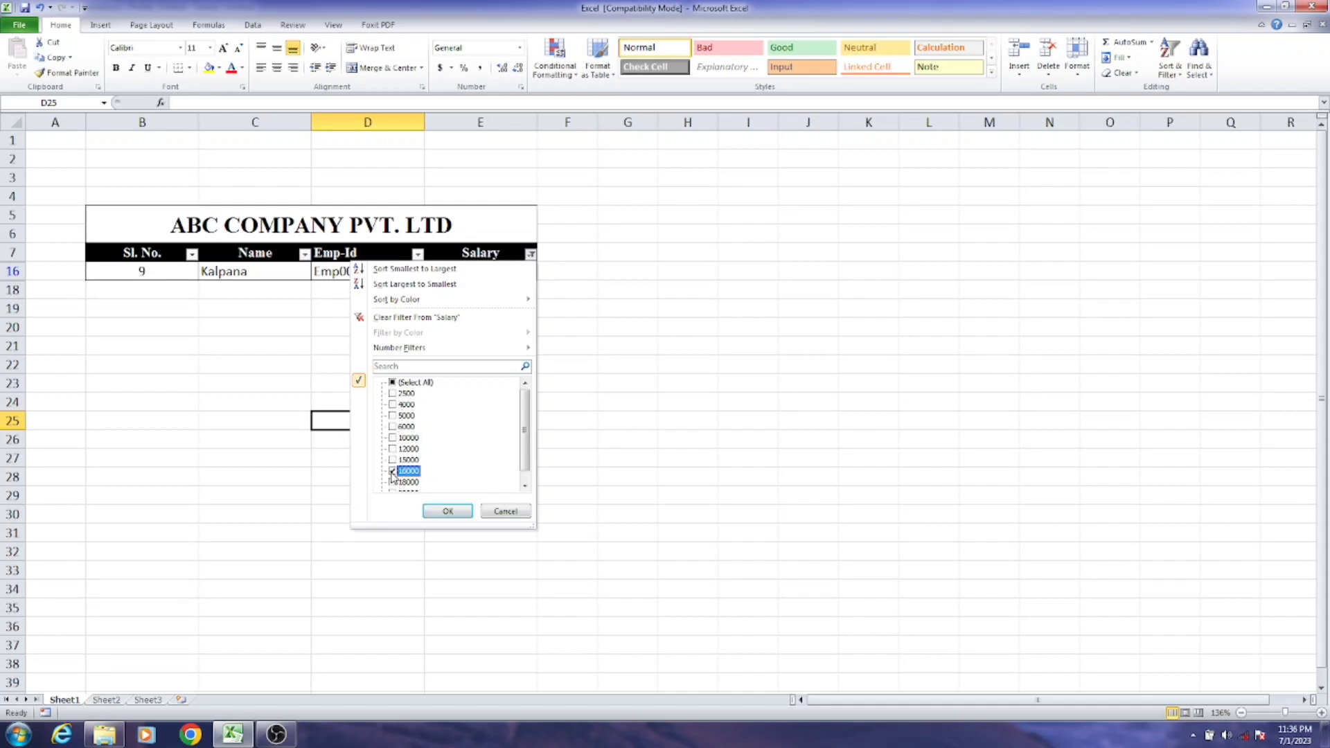
click(434, 511)
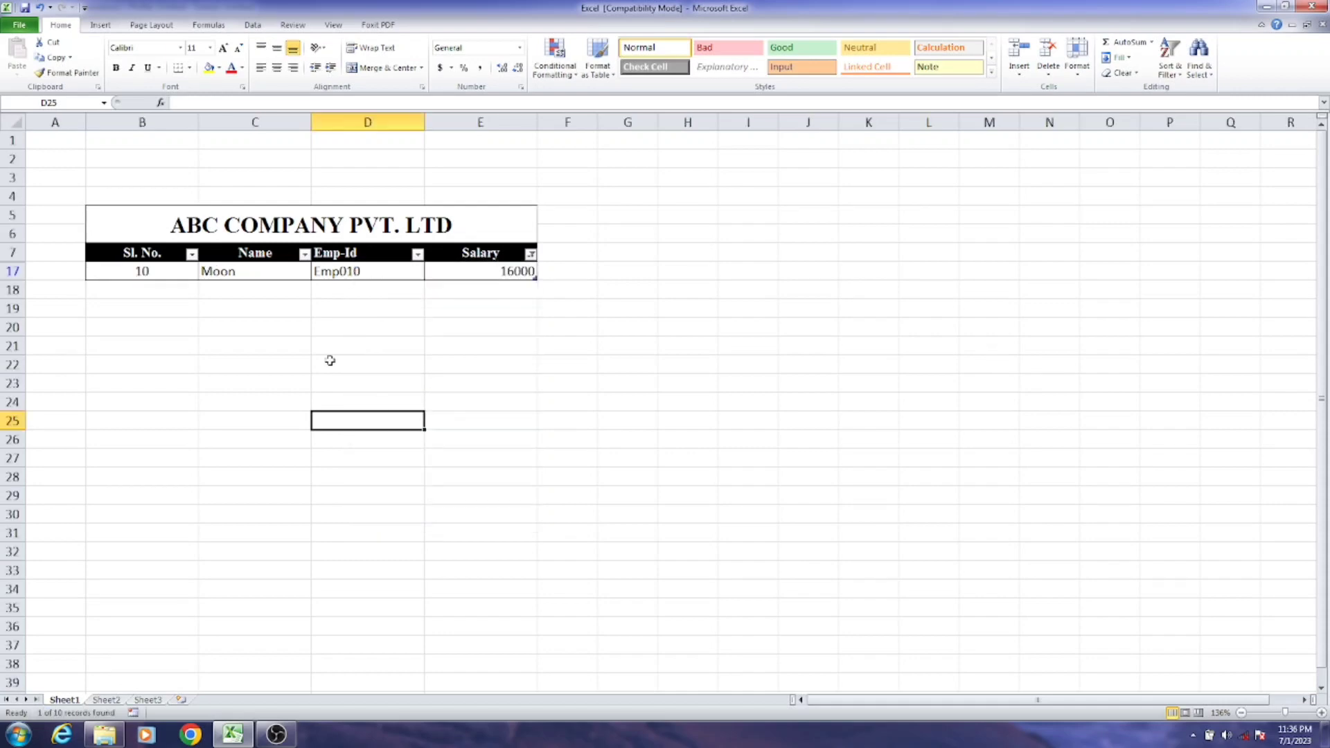
- Add the salary values 12000 and 18000 to the Salary filter alongside 16000
click(530, 255)
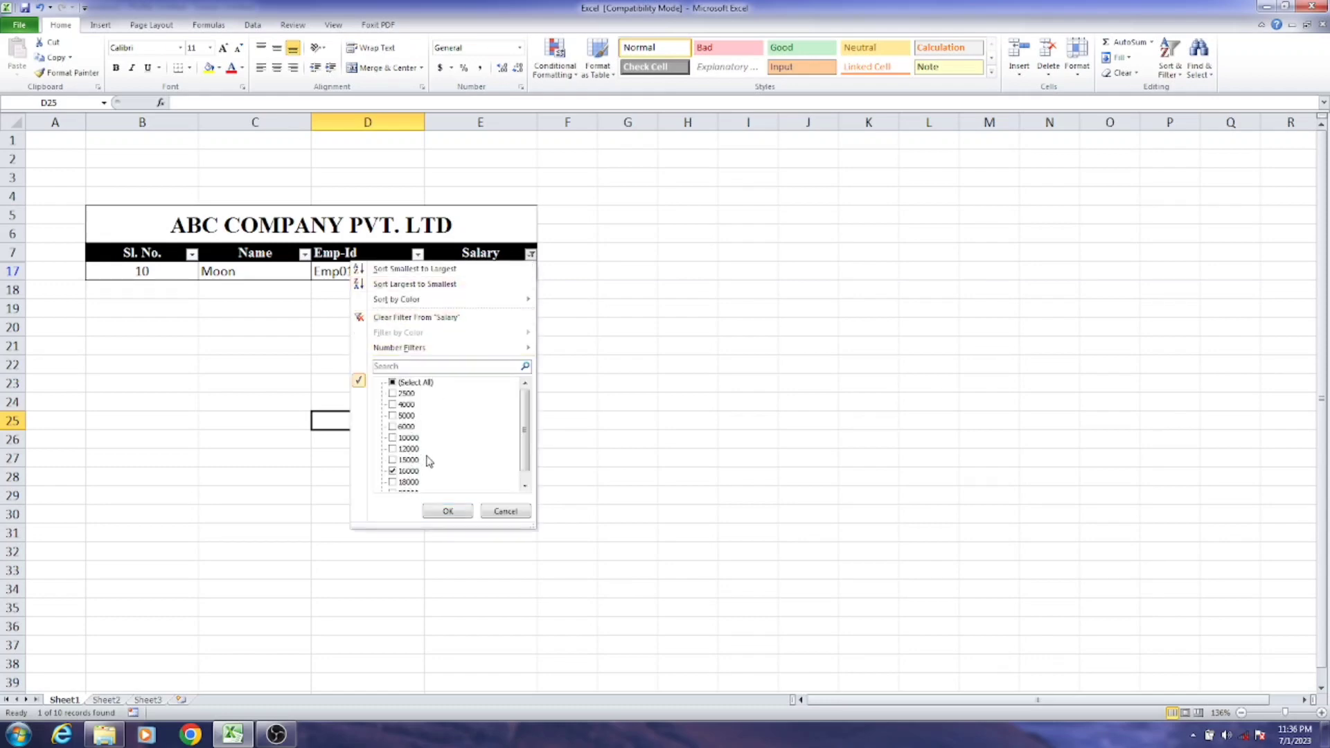
click(392, 449)
click(444, 510)
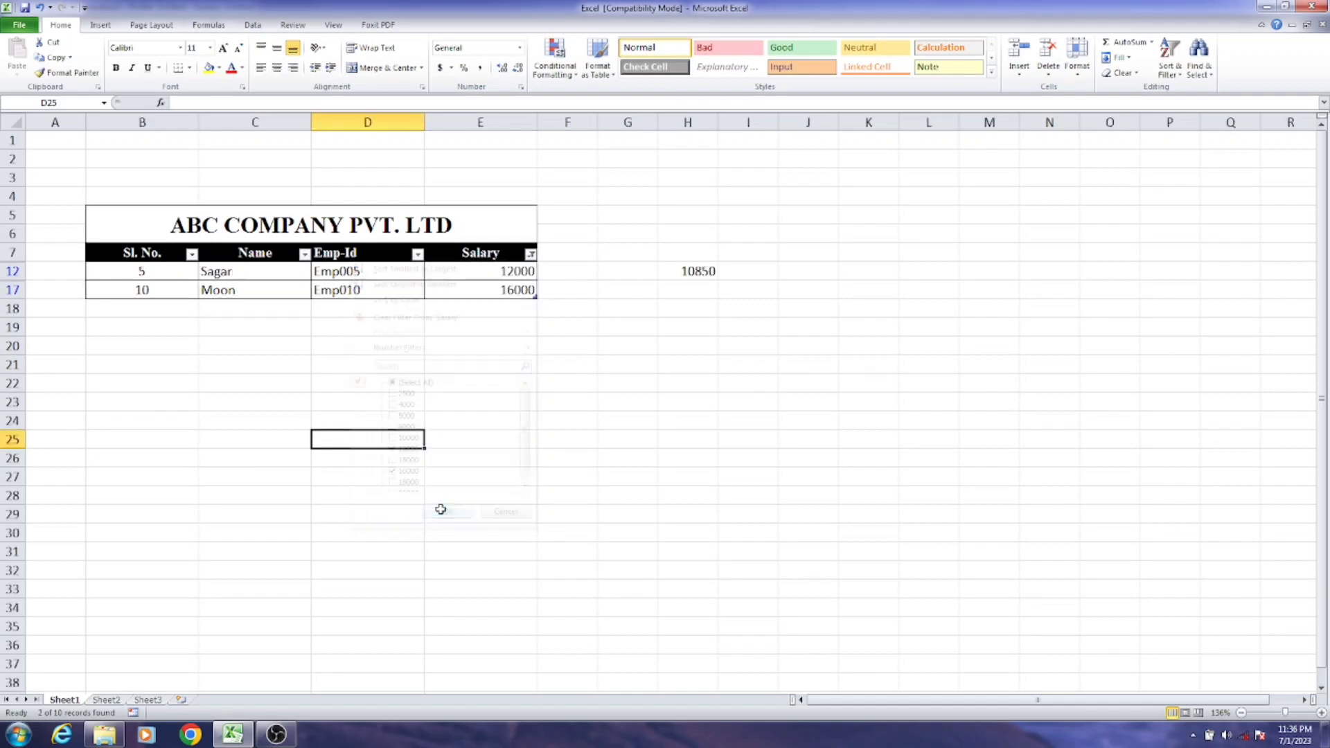
click(530, 254)
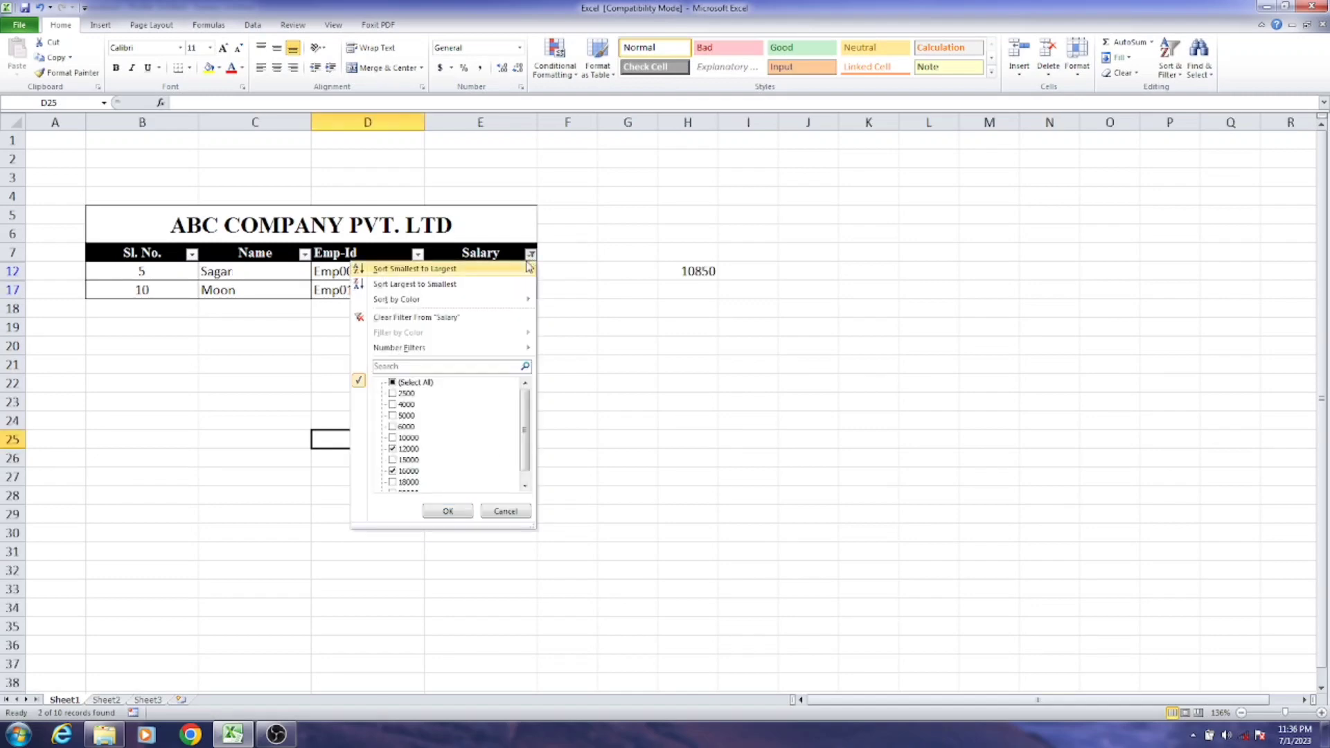
click(393, 483)
click(447, 511)
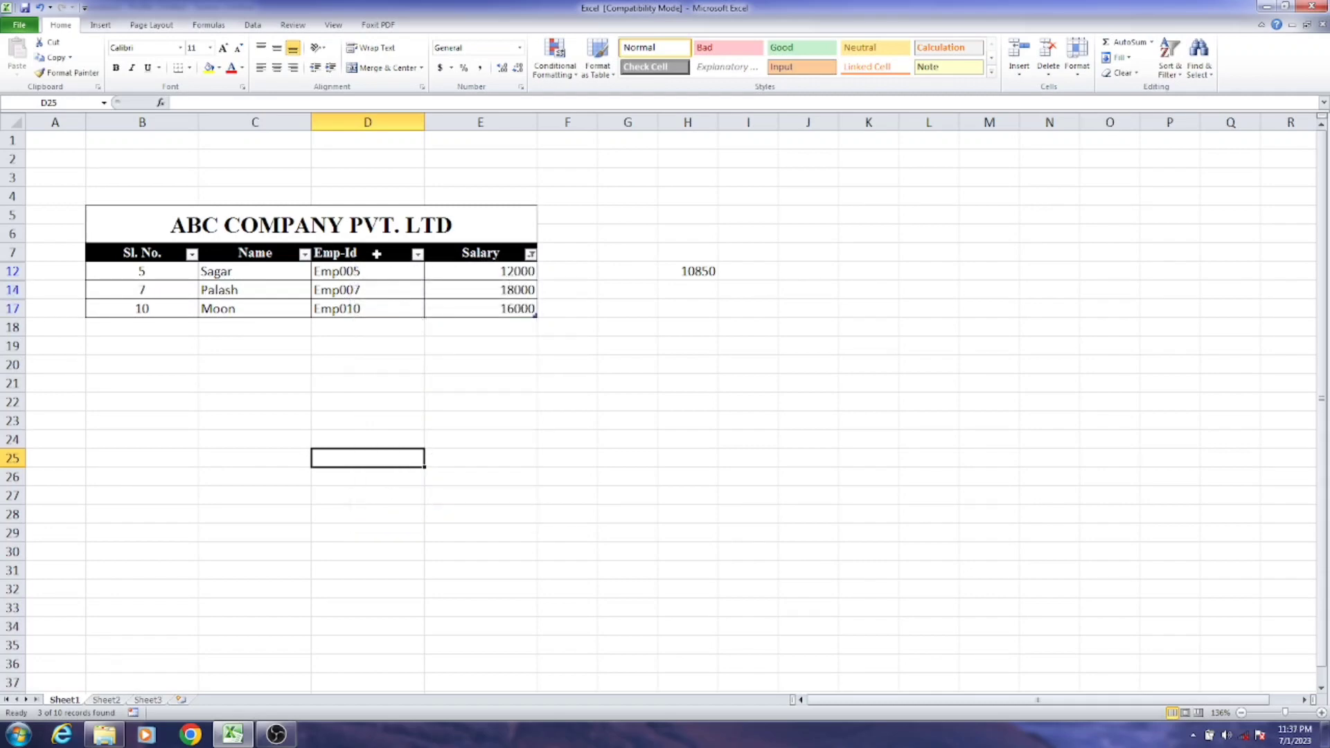
- Reselect all values in the Salary filter to show every employee row again
click(531, 255)
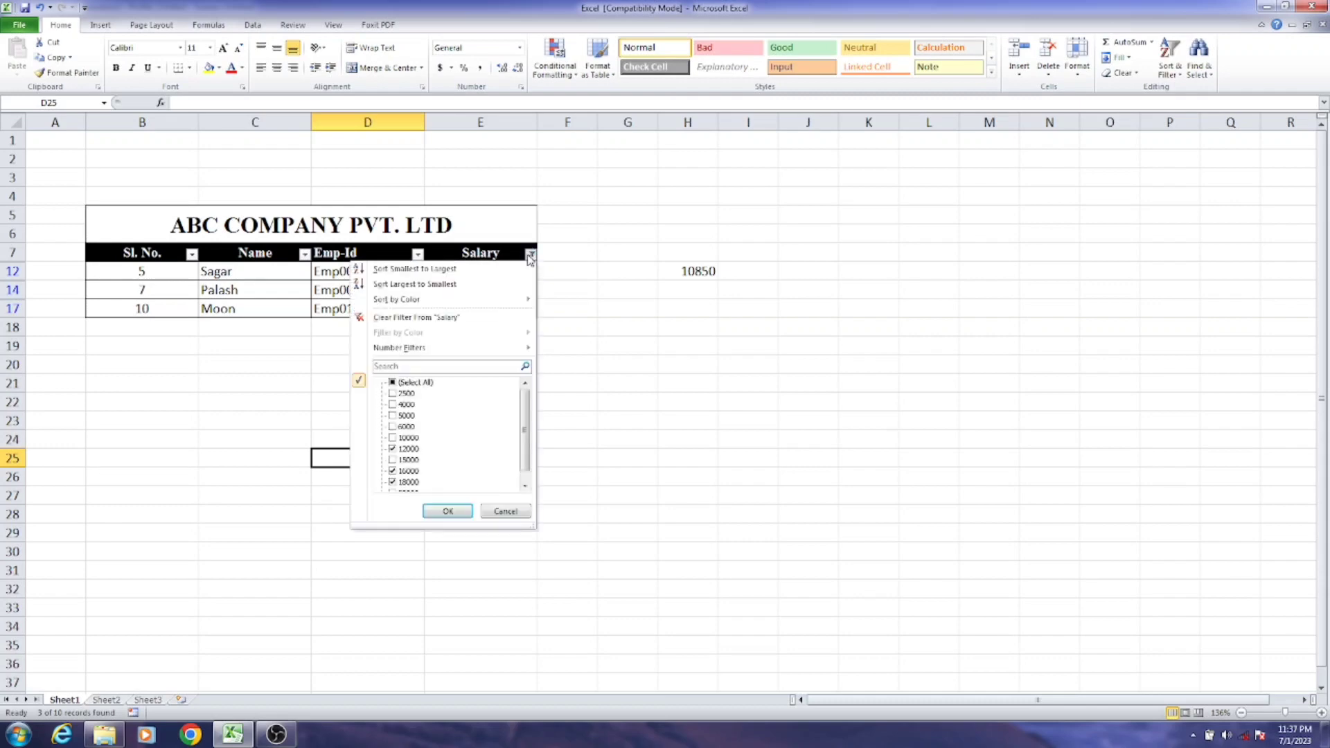
click(392, 383)
click(447, 511)
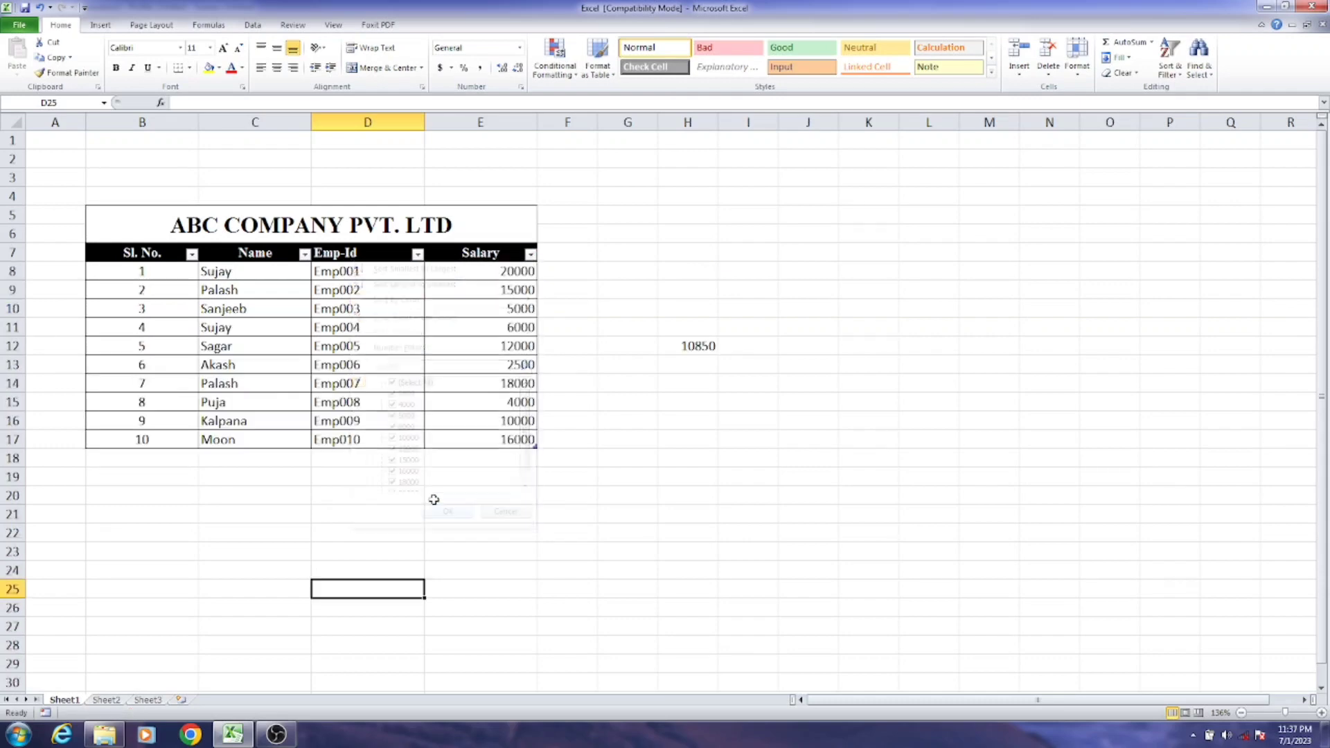
click(443, 493)
- Clear the conditional formatting rules from the selected employee table cells, B7:E17
click(597, 70)
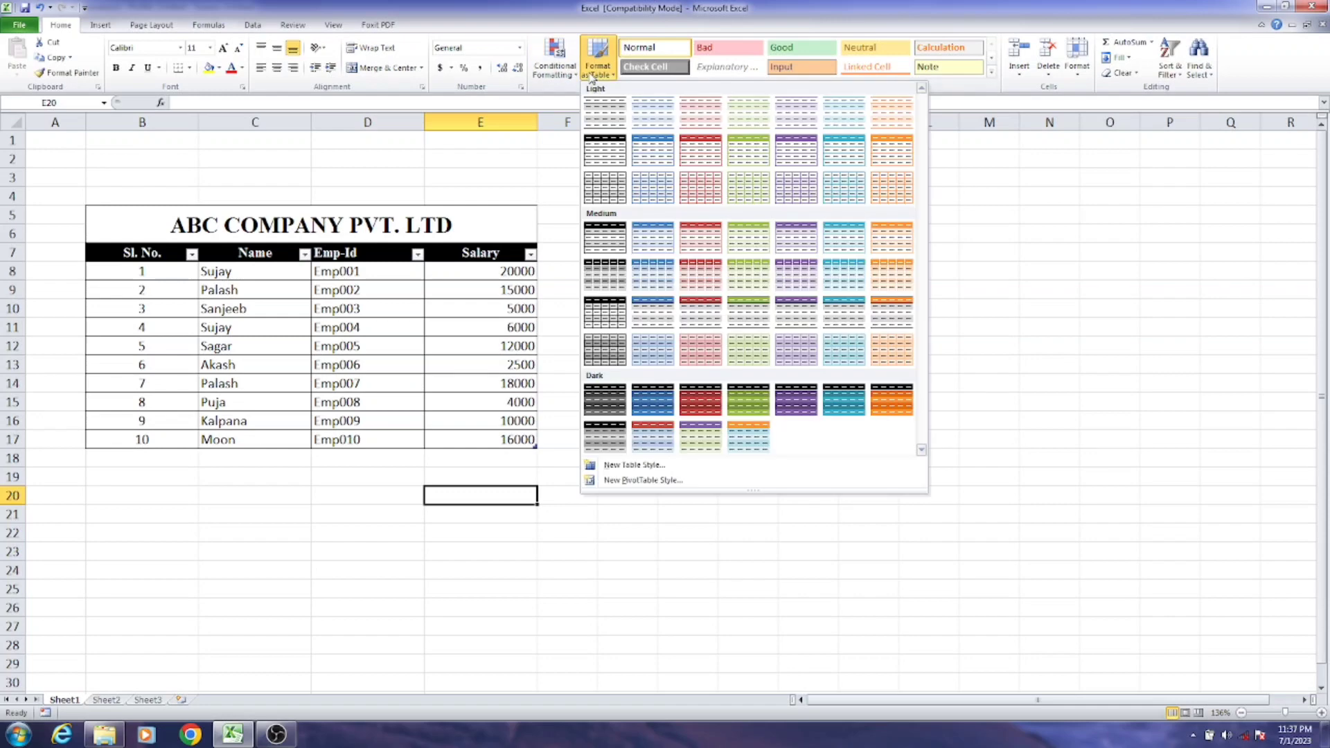
click(153, 260)
drag(153, 260, 494, 441)
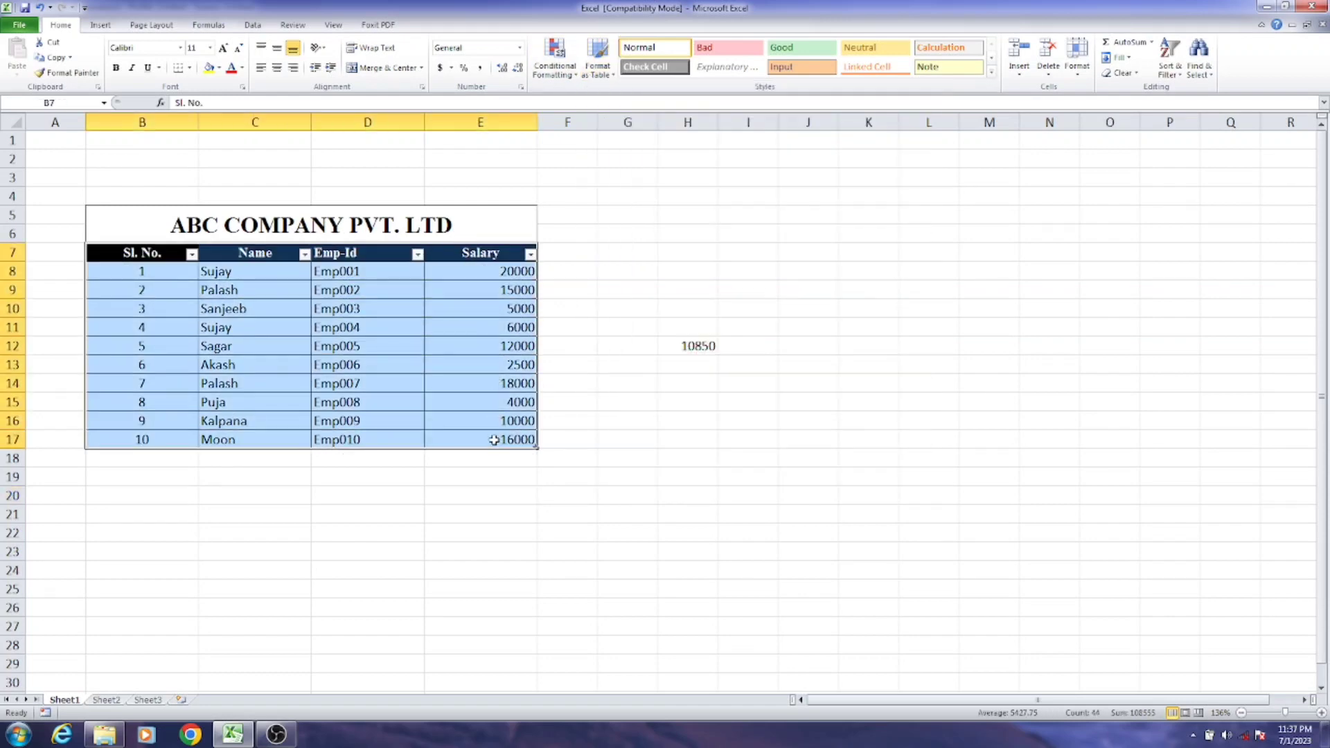
click(555, 66)
mouse_move(594, 269)
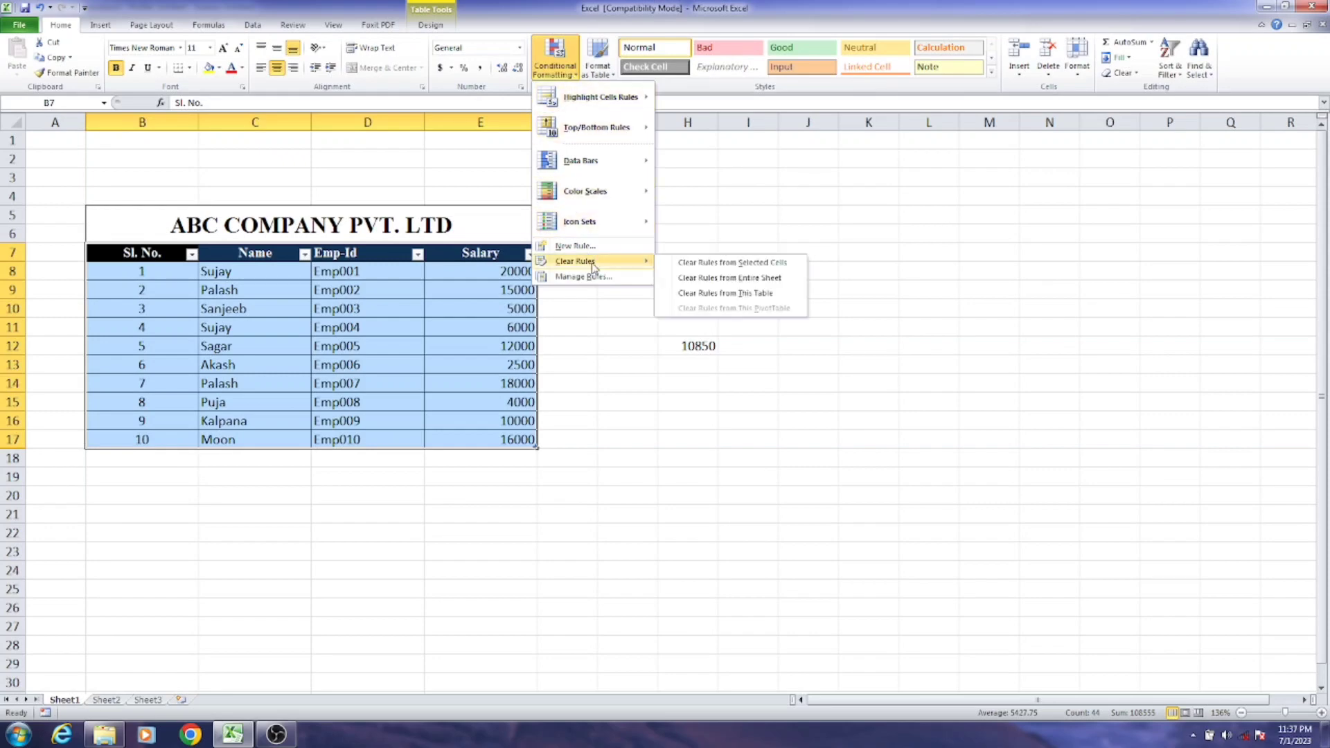
click(700, 262)
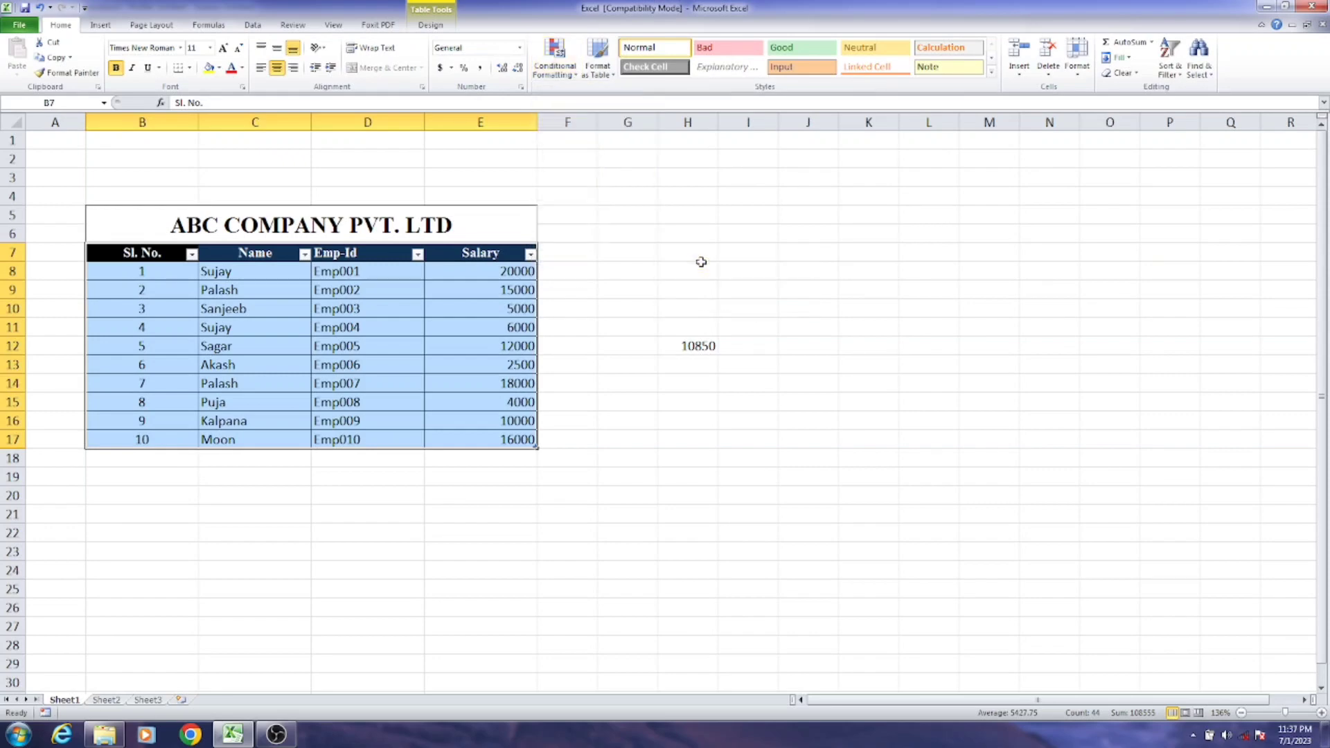
- Change the employee table to the light table style with a solid red header row and no banding
click(600, 80)
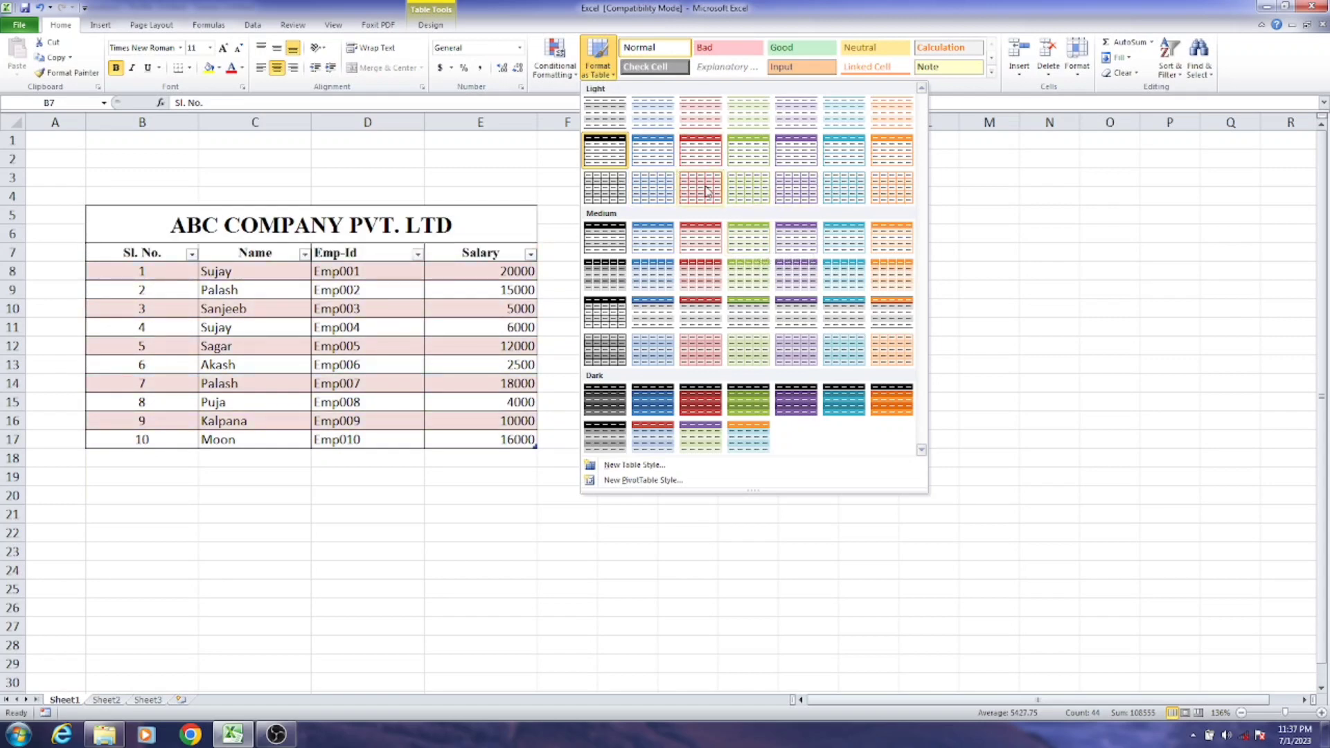
click(705, 150)
click(528, 397)
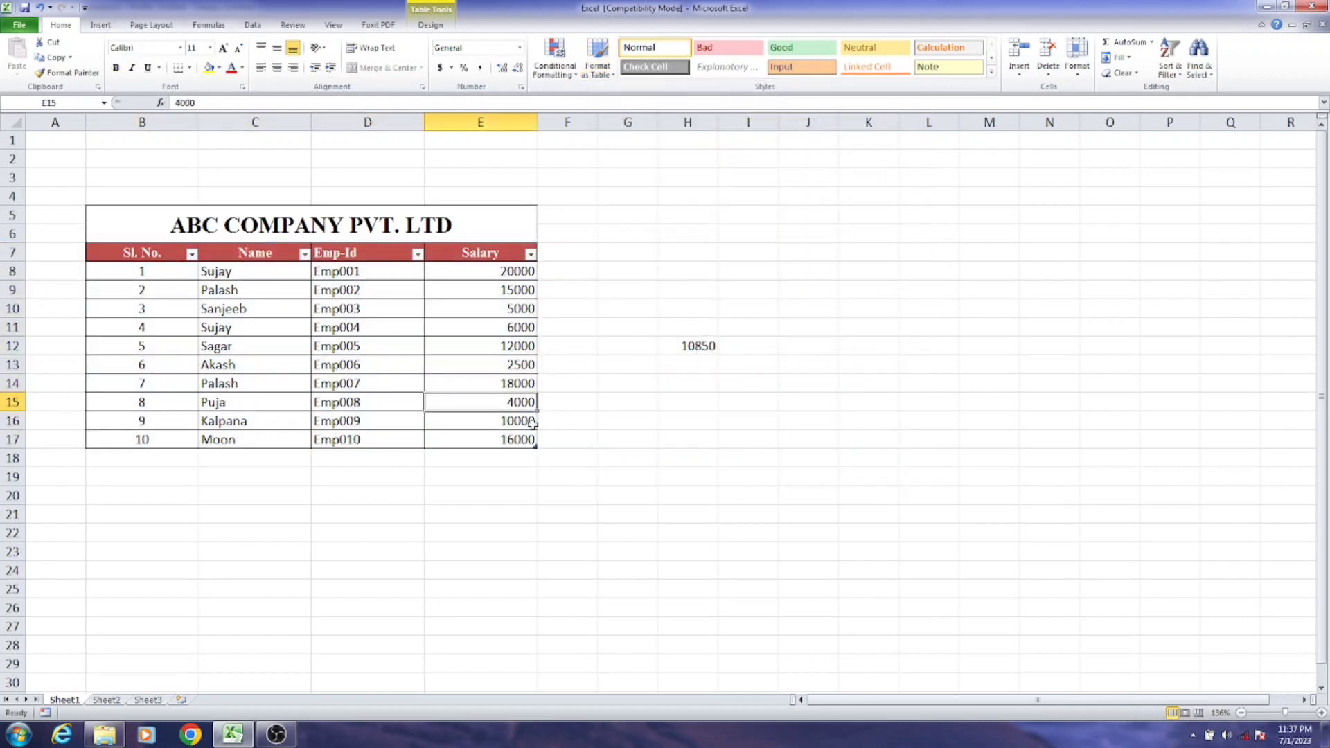
click(566, 537)
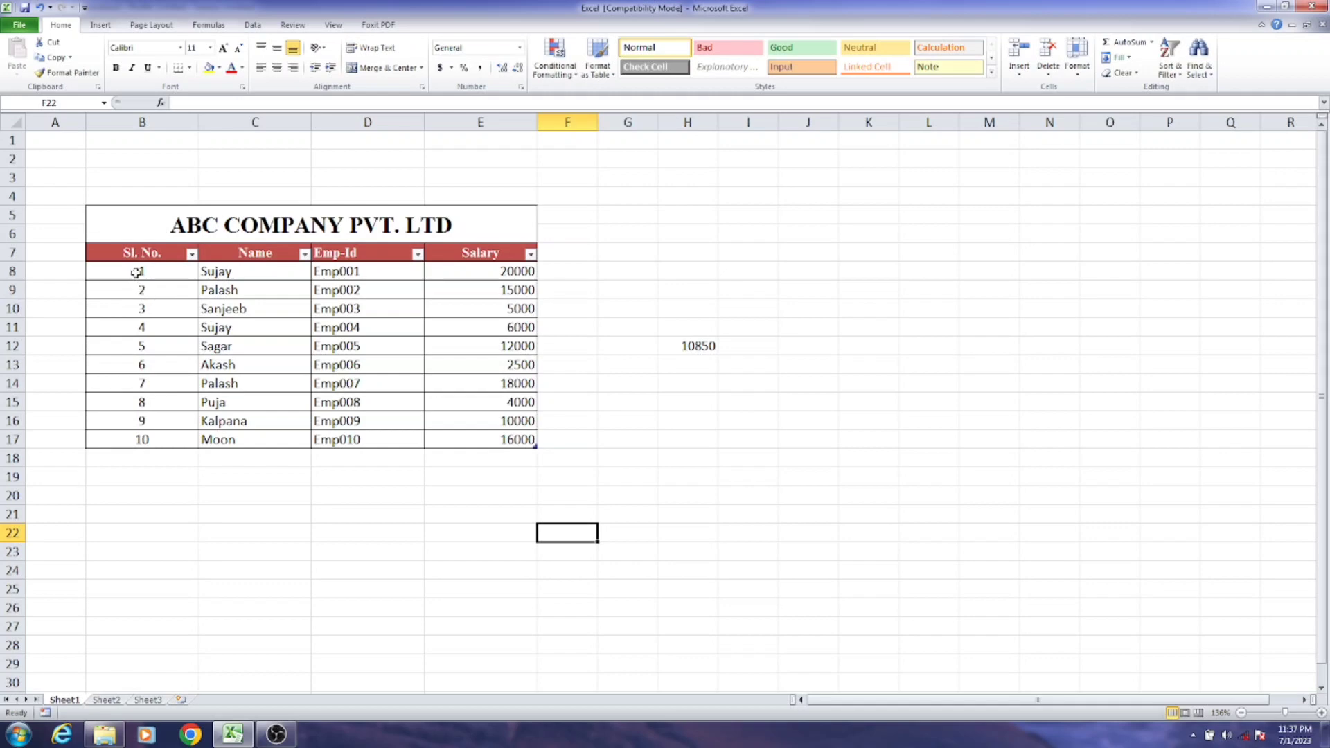
- Apply the Bad cell style to the first employee row, B8:E8
drag(137, 272, 503, 273)
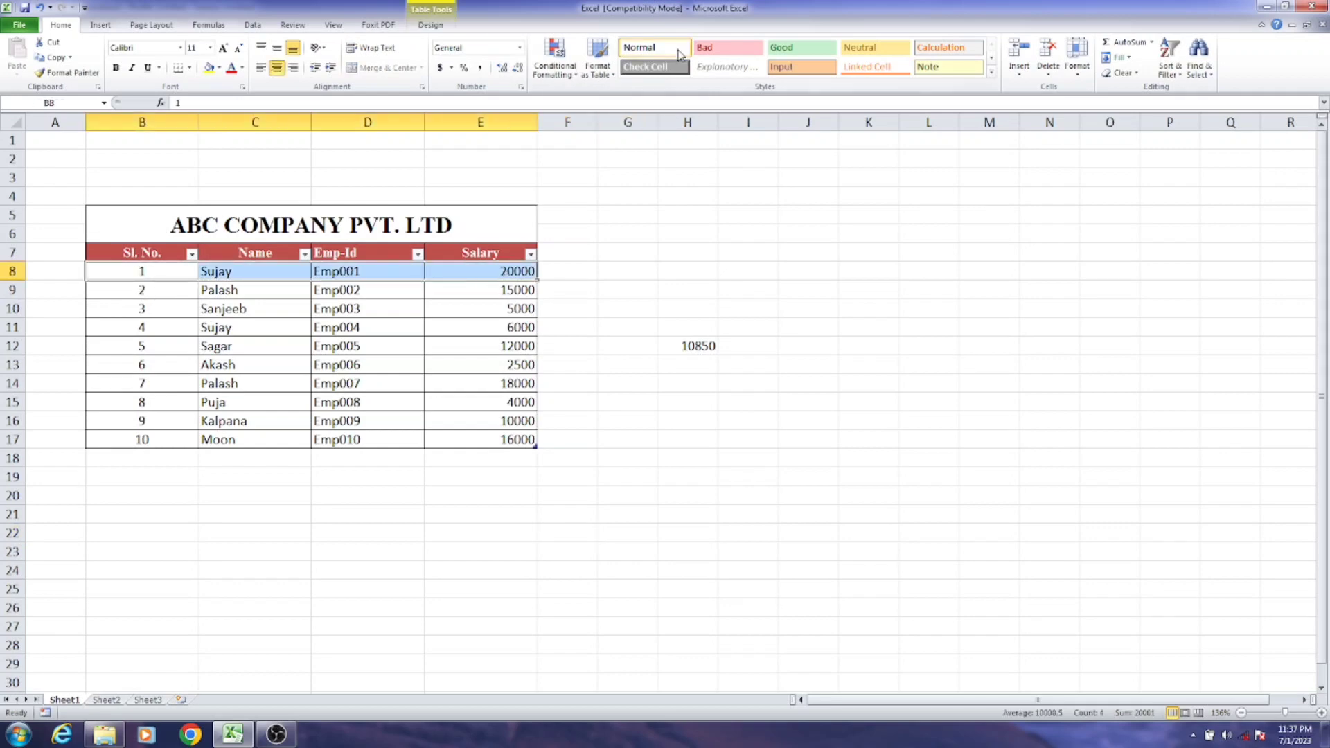
click(710, 47)
click(371, 347)
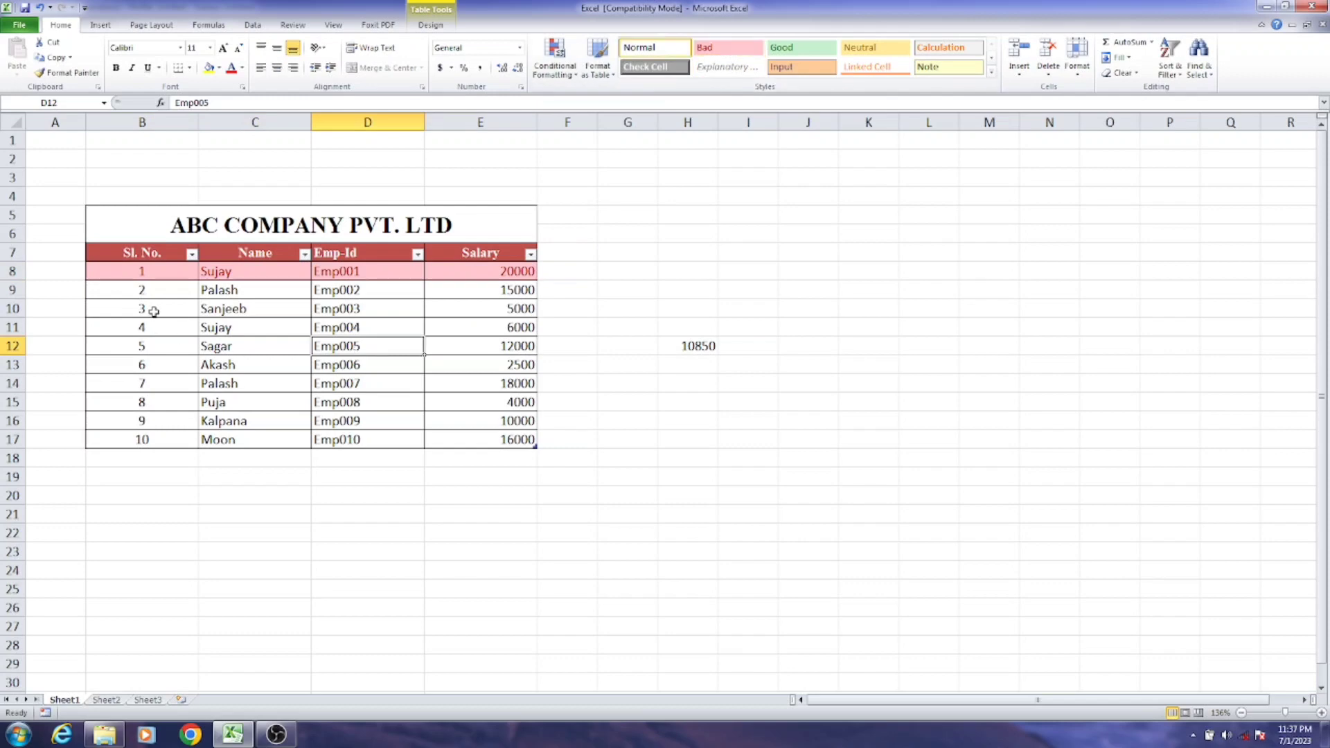
- Apply the Good cell style to the second employee row, B9:E9
drag(142, 289, 517, 291)
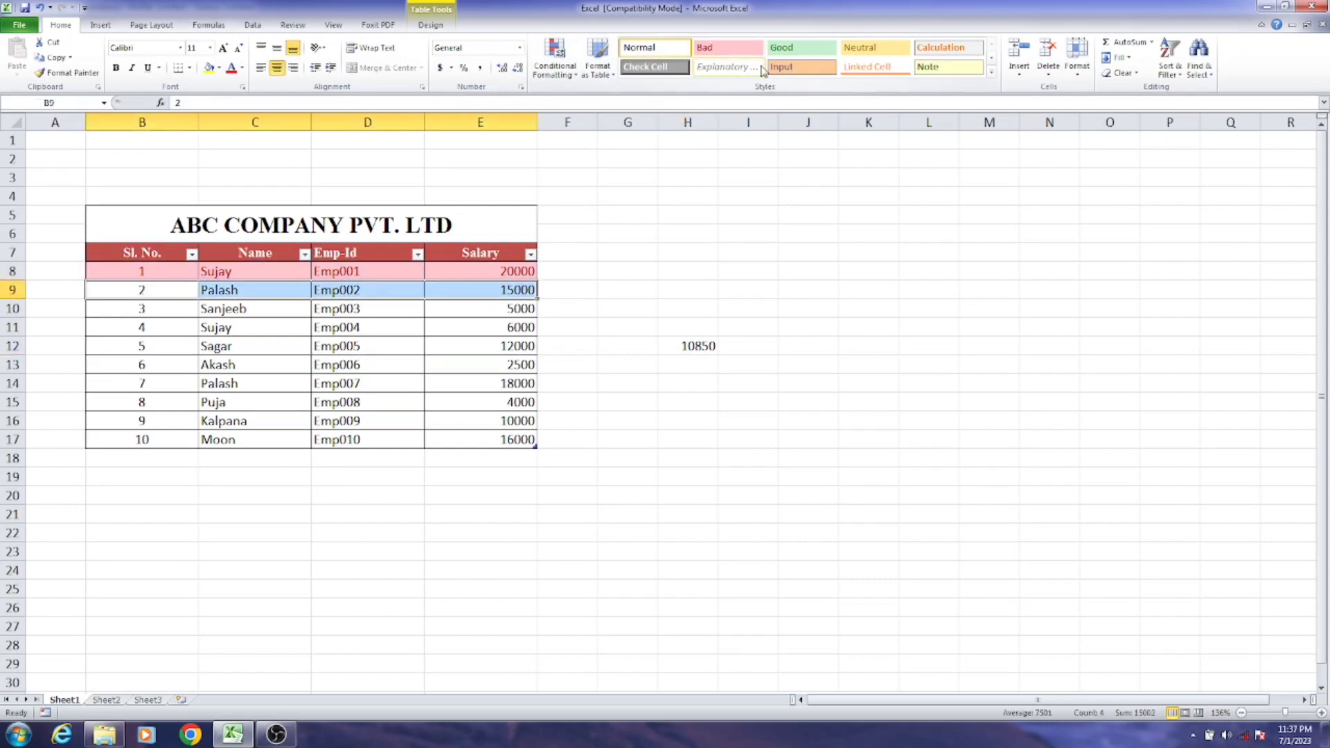
click(782, 48)
click(229, 477)
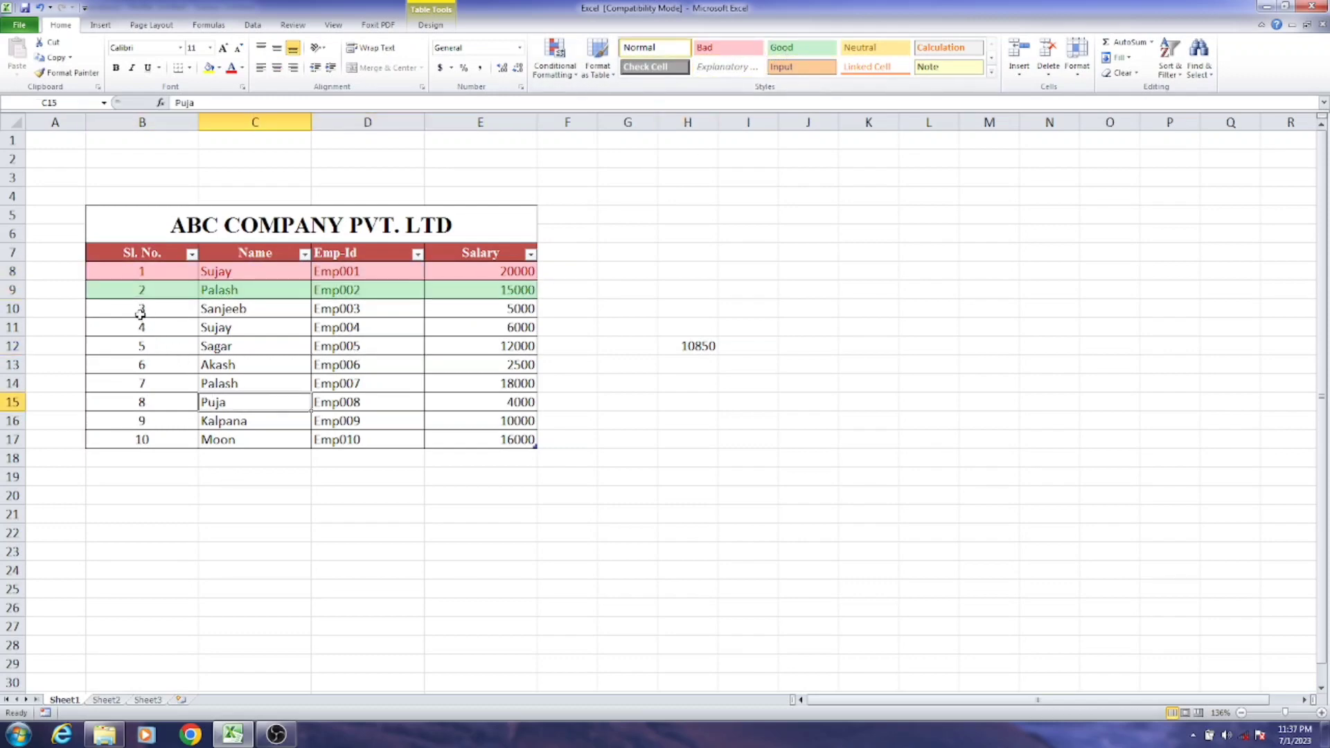
- Apply the Neutral cell style to the third employee row, B10:E10
mouse_move(139, 309)
mouse_down()
mouse_move(527, 281)
mouse_move(543, 305)
mouse_move(140, 313)
mouse_up()
click(437, 350)
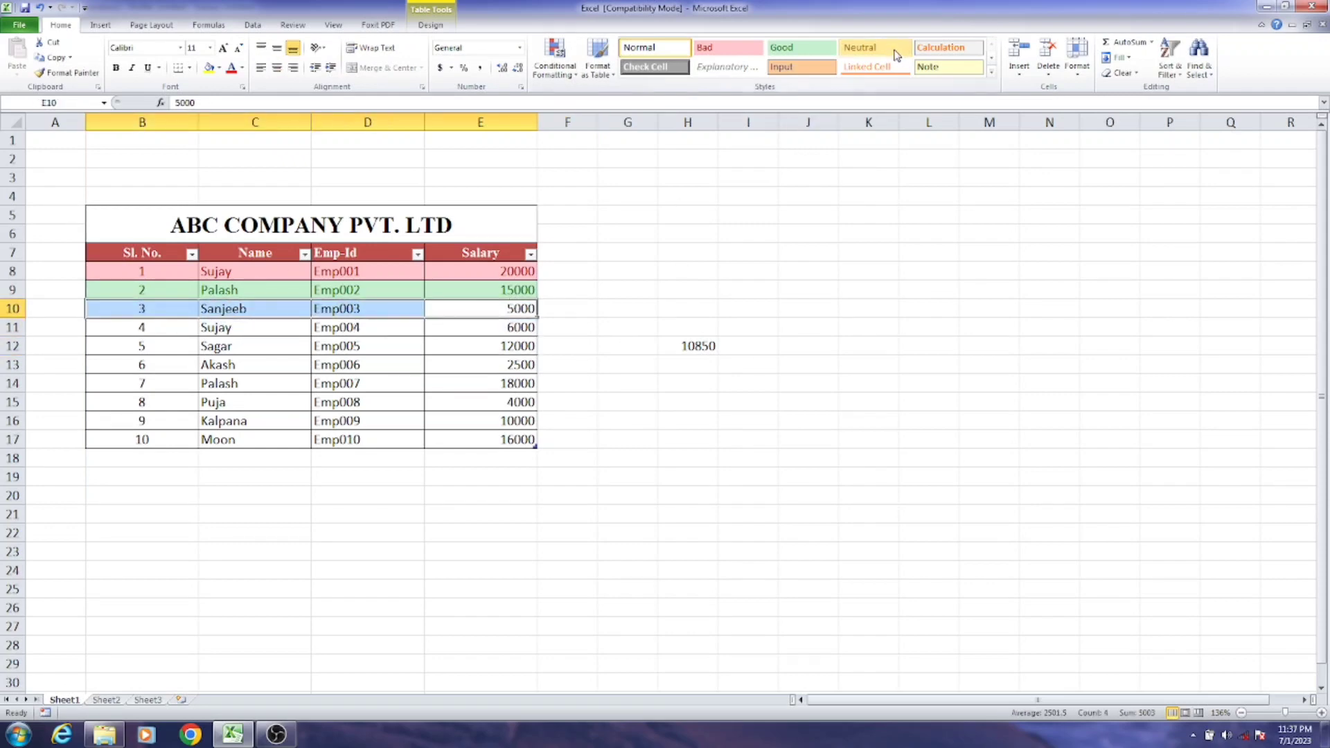
click(872, 48)
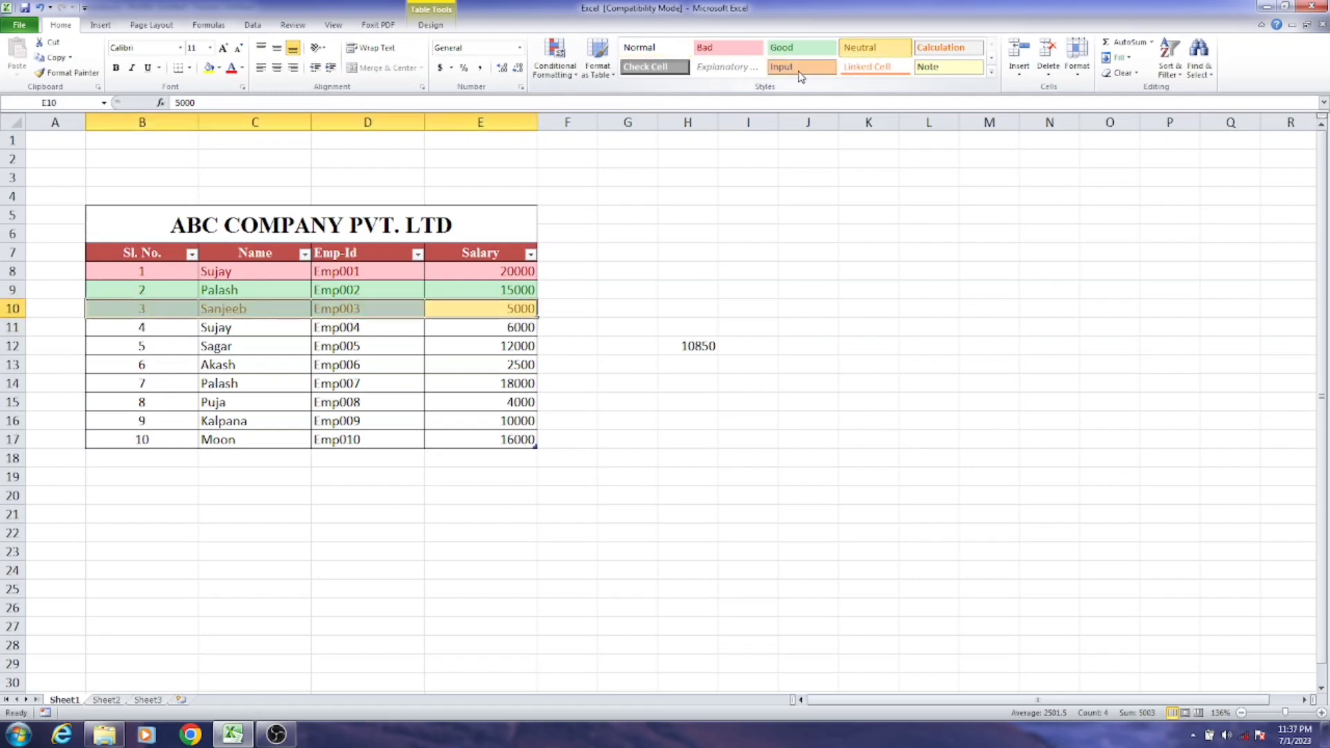
- Clear the Emp-Id entry in cell D15
click(410, 405)
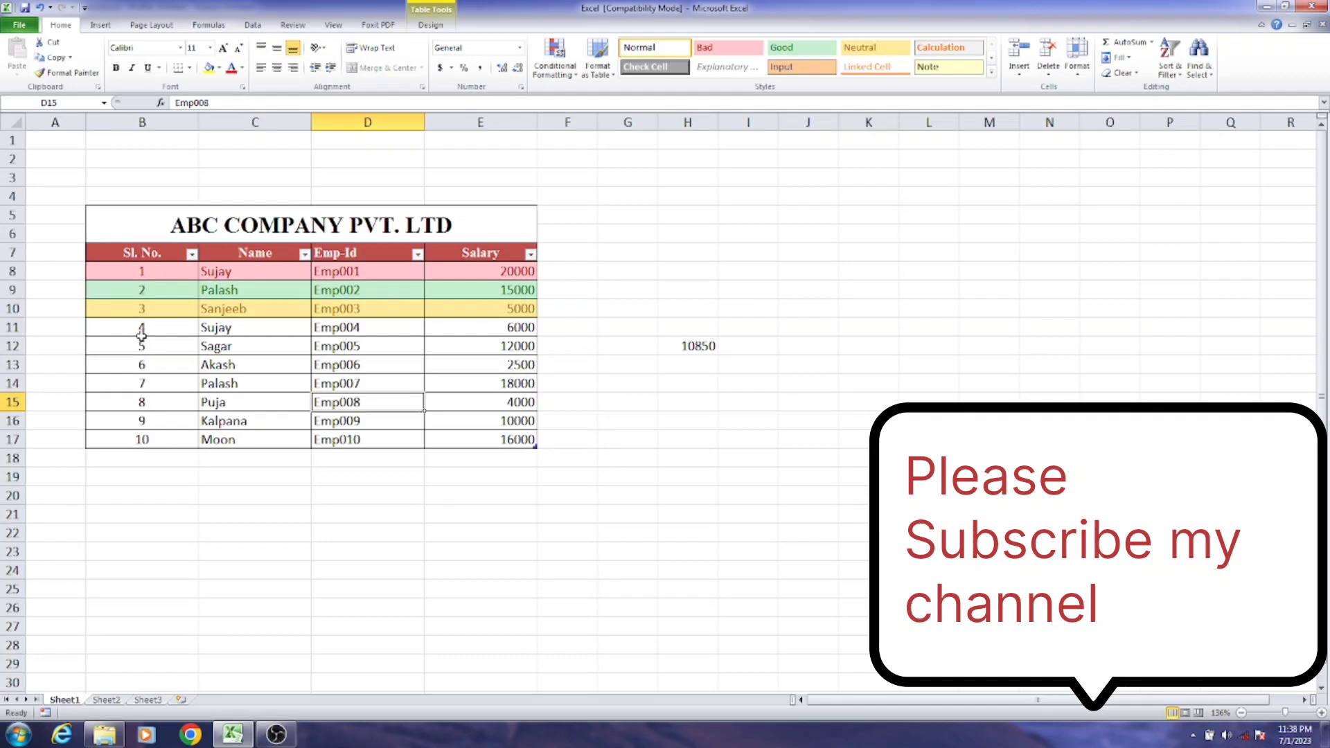
key(BackSpace)
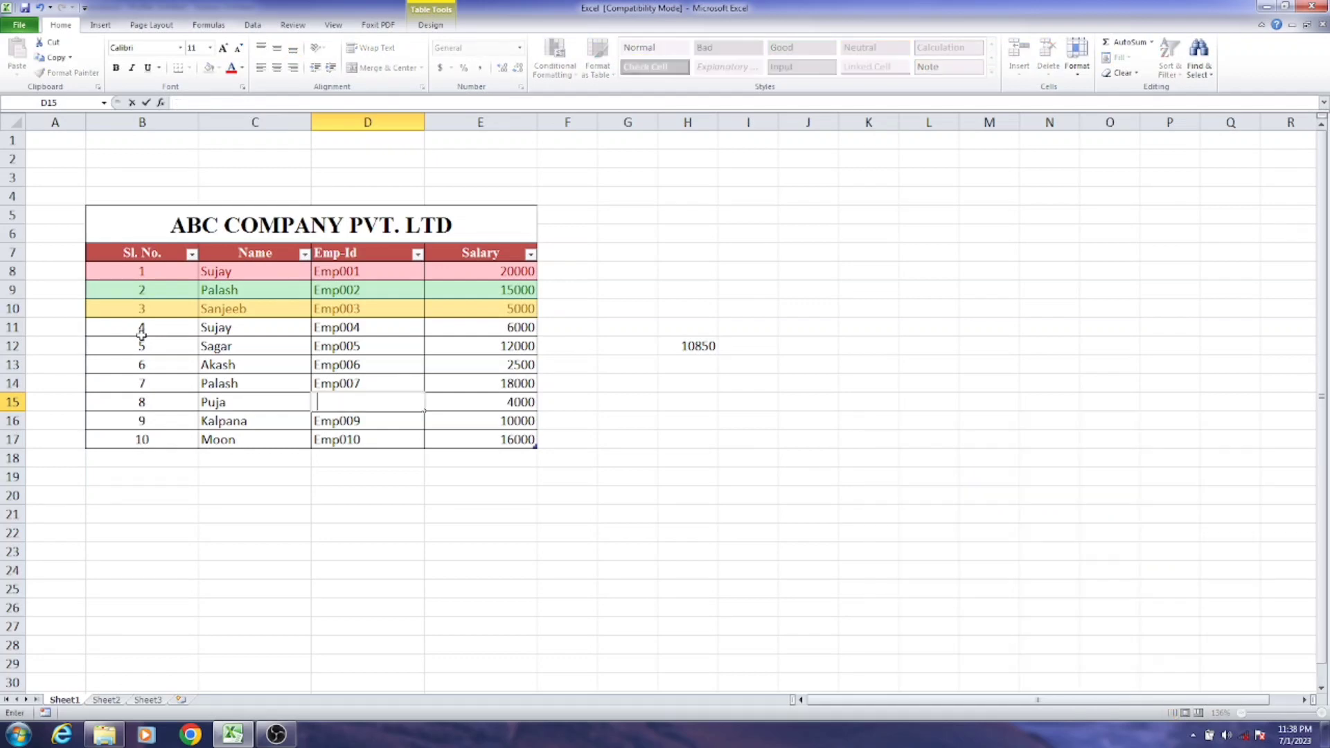